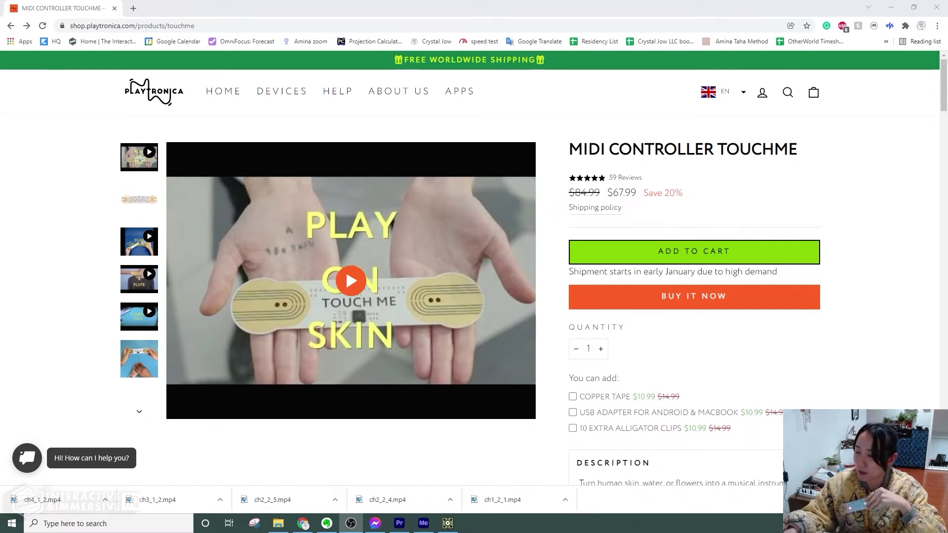
# Play the TouchMe MIDI controller's product video on the shop page and close it.
pyautogui.click(351, 284)
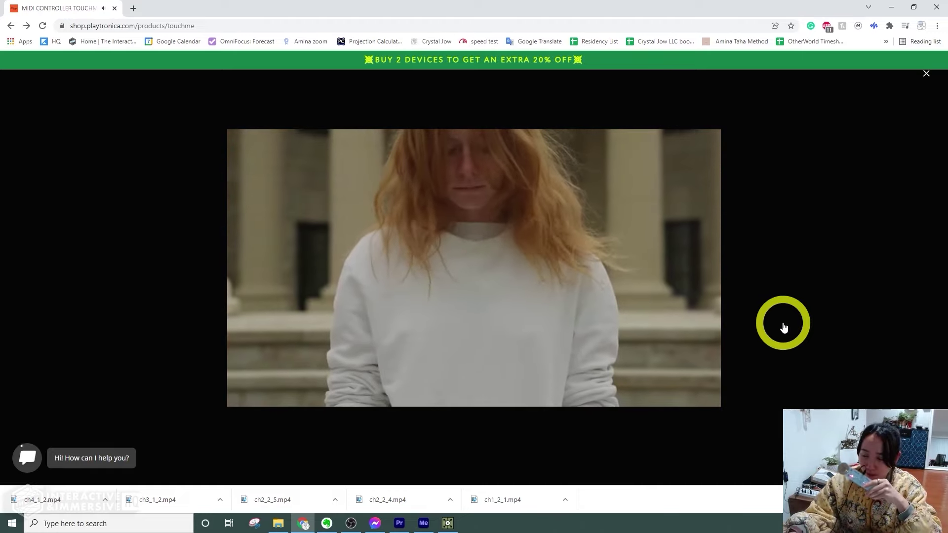
pyautogui.click(784, 326)
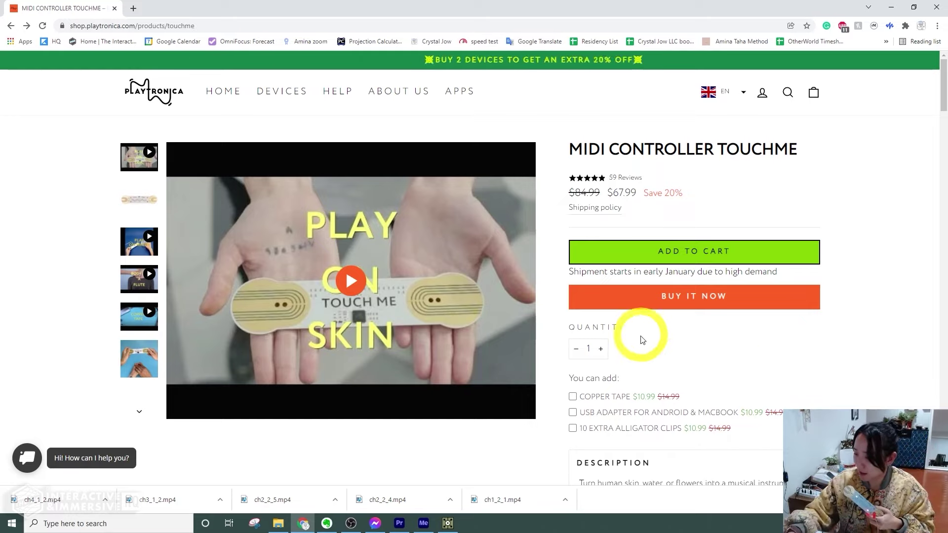
# Switch to TouchDesigner, close the palette and delete all the default operators from the project network.
pyautogui.click(448, 523)
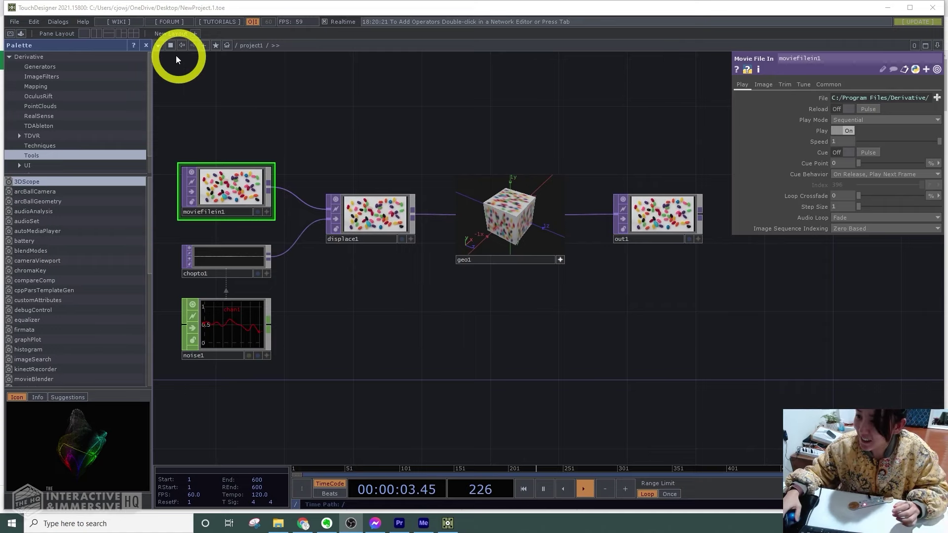
pyautogui.click(146, 45)
pyautogui.moveTo(703, 423); pyautogui.dragTo(68, 121)
pyautogui.press('Delete')
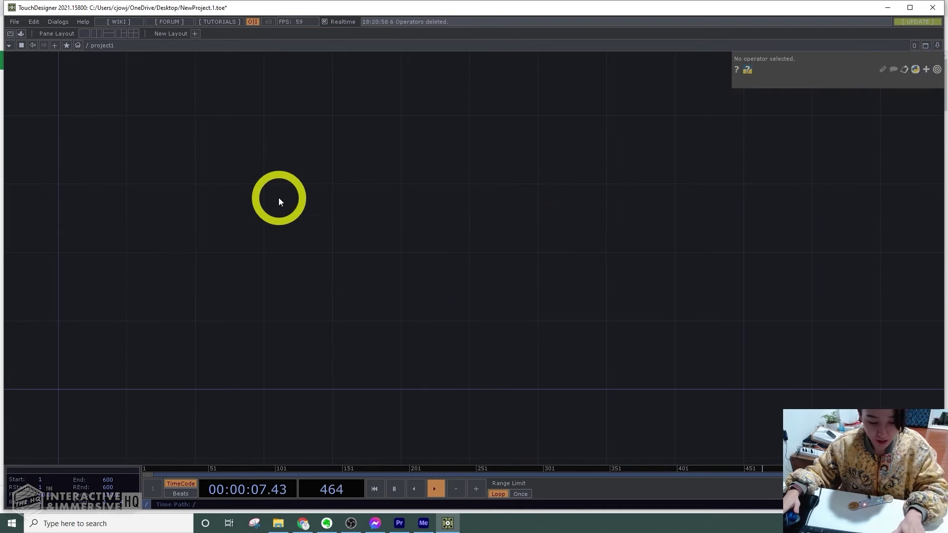
# Add a Base COMP to the empty network and name it MIDI.
pyautogui.press('Tab')
pyautogui.write('b')
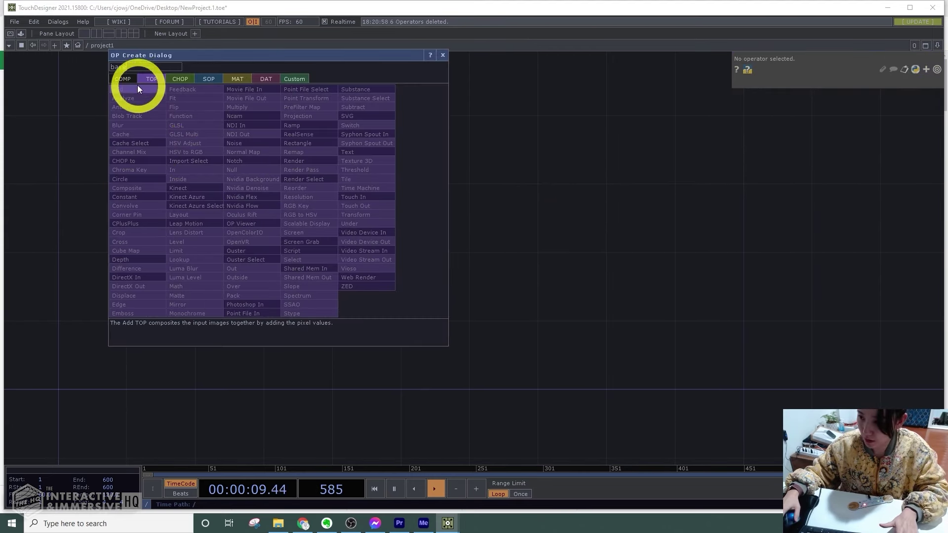
pyautogui.click(126, 80)
pyautogui.click(232, 93)
pyautogui.click(250, 195)
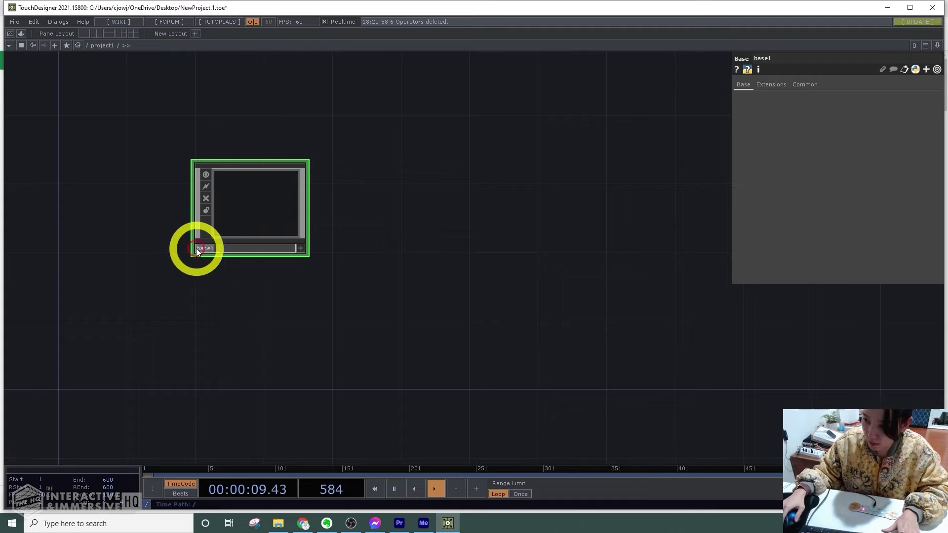
pyautogui.press('Return')
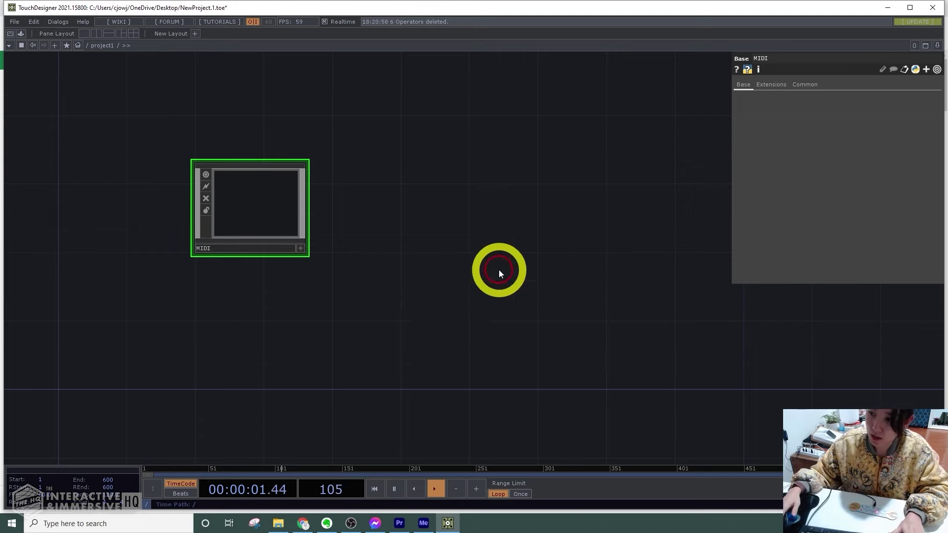
# Add a second Base COMP beside the MIDI base and name it Visual.
pyautogui.press('Tab')
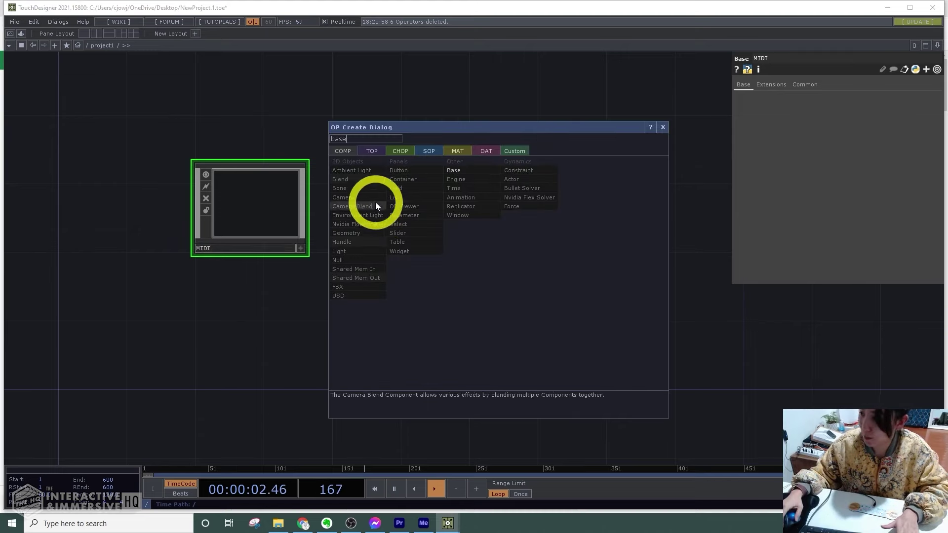
pyautogui.click(454, 170)
pyautogui.click(455, 220)
pyautogui.click(436, 267)
pyautogui.write('V')
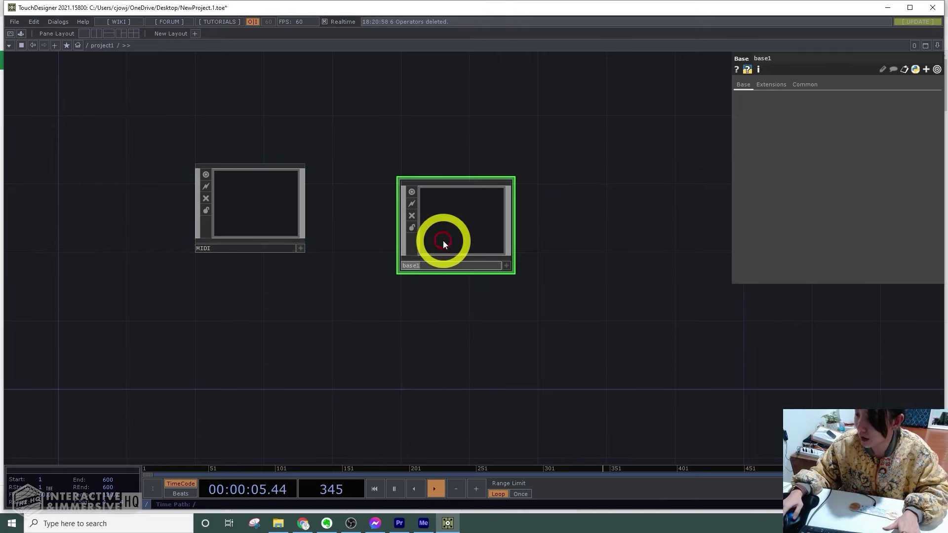
pyautogui.write('isual')
pyautogui.press('Return')
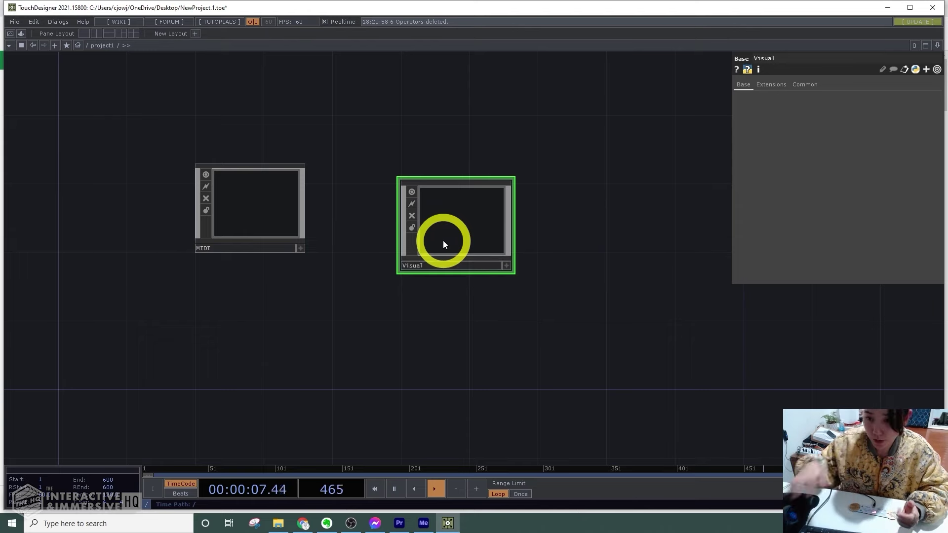
# Enter the MIDI base and add a MIDI In CHOP to its network.
pyautogui.scroll(-3, 443, 241)
pyautogui.moveTo(446, 235); pyautogui.dragTo(459, 222)
pyautogui.click(283, 200)
pyautogui.doubleClick(304, 215)
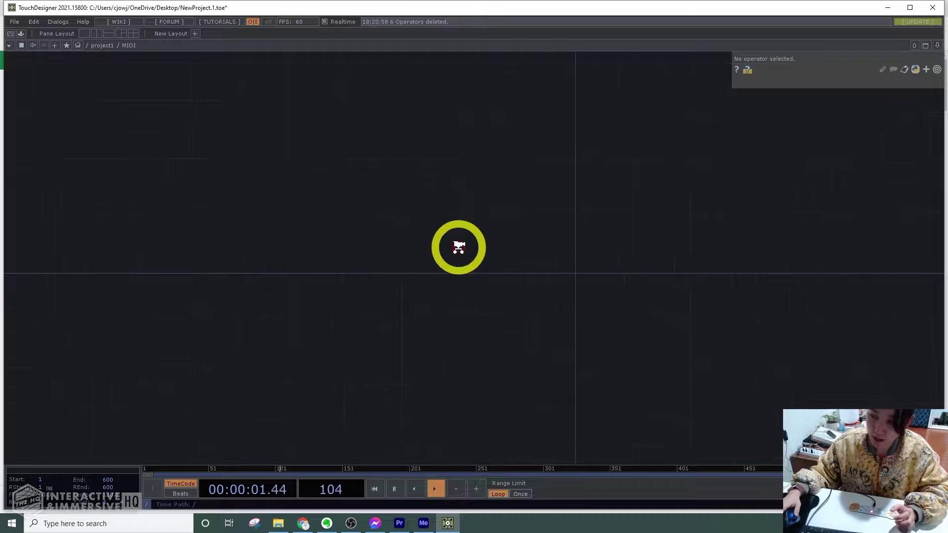
pyautogui.scroll(2, 459, 247)
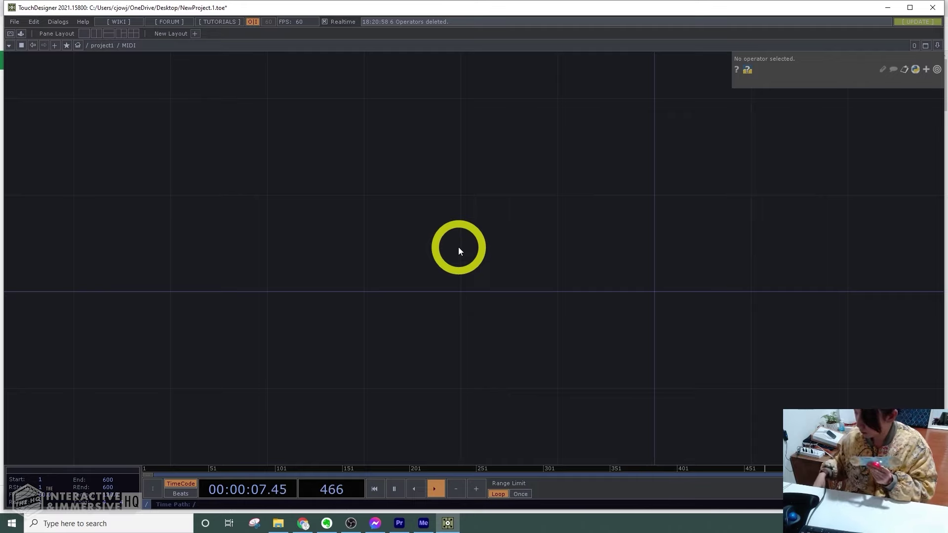
pyautogui.press('Tab')
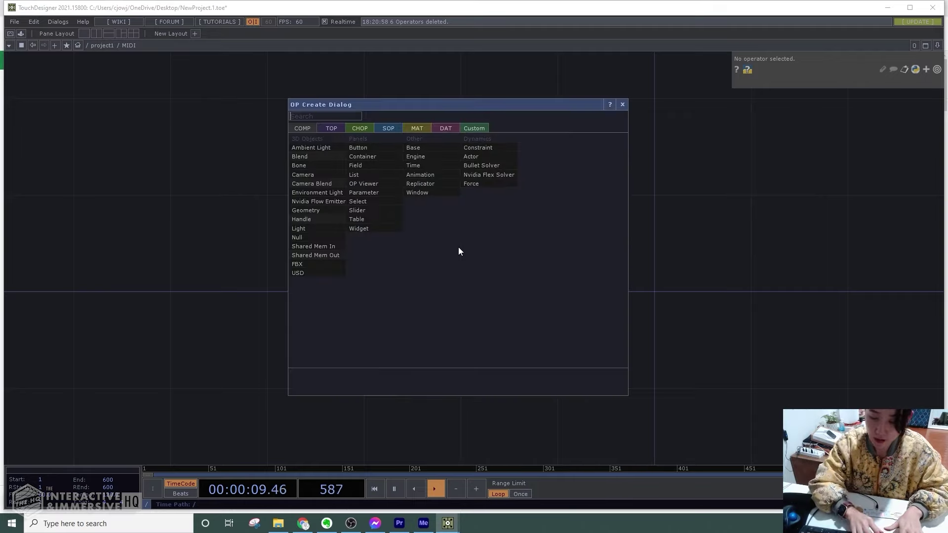
pyautogui.write('midi')
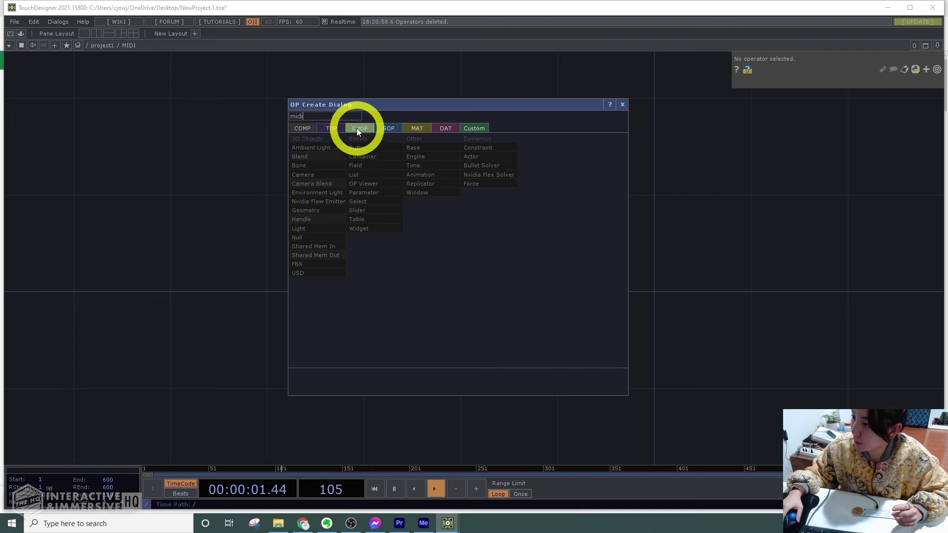
pyautogui.click(358, 129)
pyautogui.click(483, 193)
pyautogui.click(460, 221)
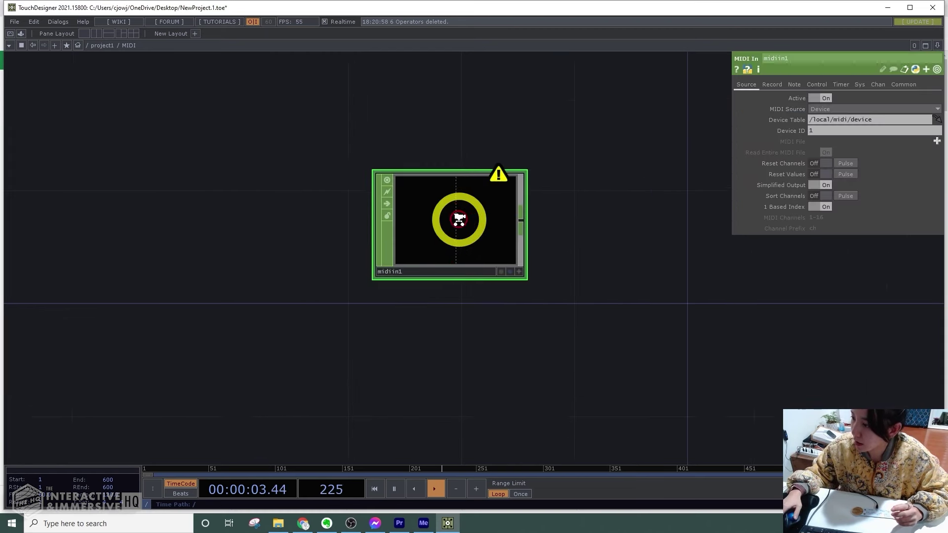
# Inspect the MIDI In CHOP's warning, then create a new device mapping in the MIDI Device Mapper.
pyautogui.middleClick(512, 180)
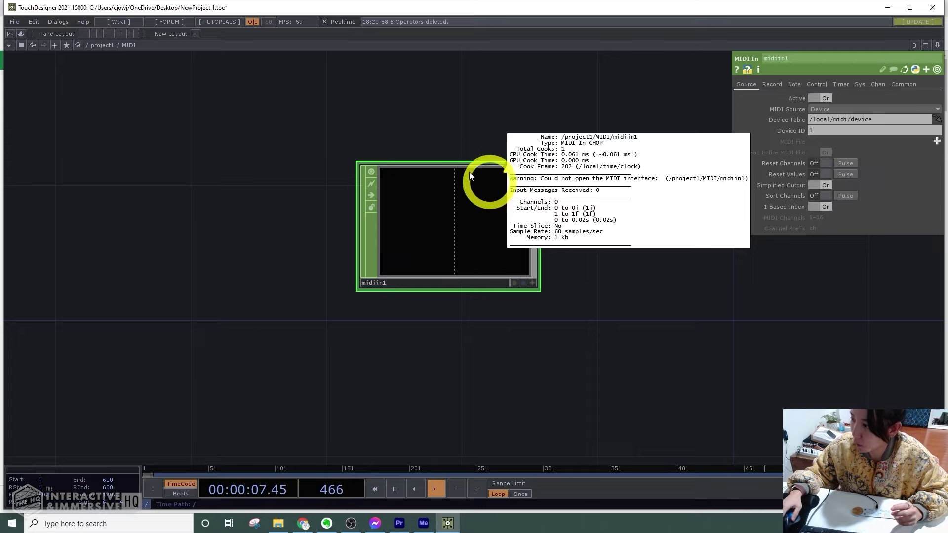
pyautogui.click(60, 22)
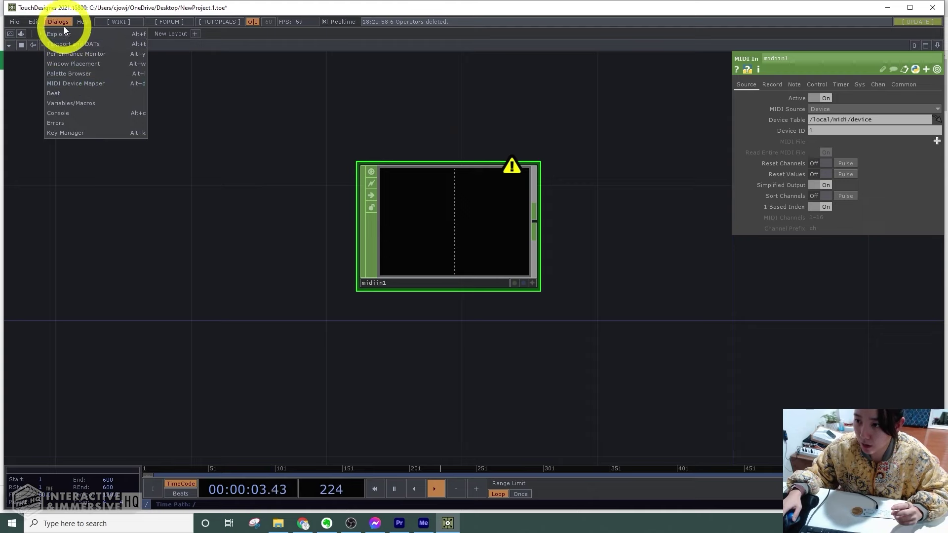
pyautogui.click(68, 83)
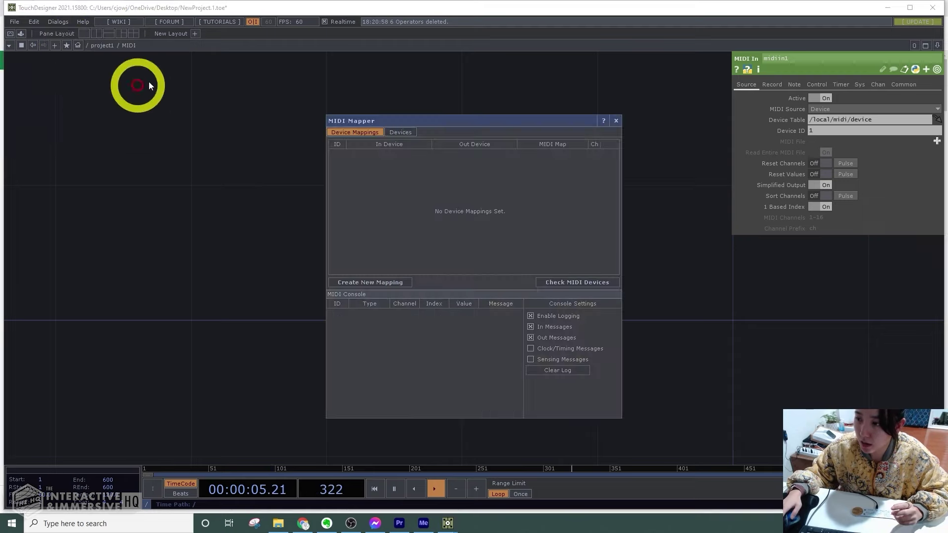
pyautogui.moveTo(437, 126); pyautogui.dragTo(284, 118)
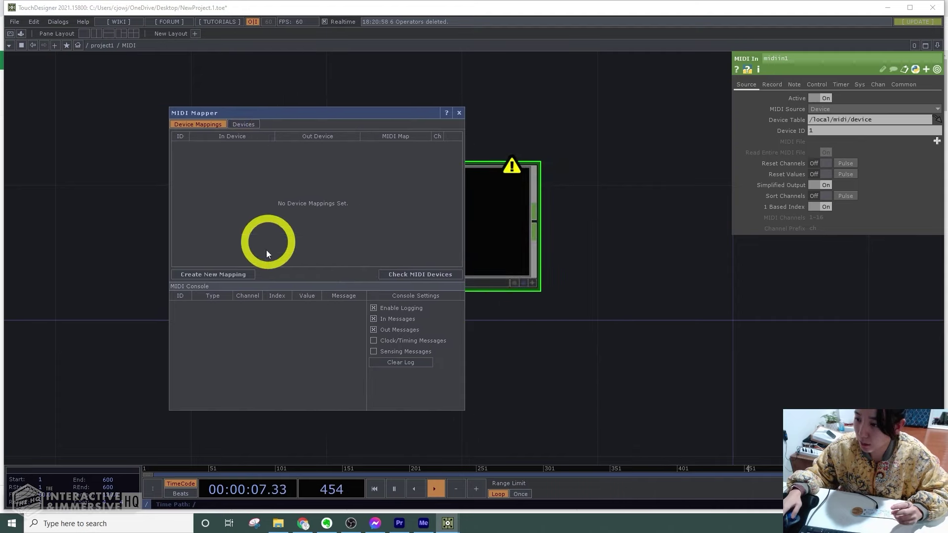
pyautogui.click(228, 274)
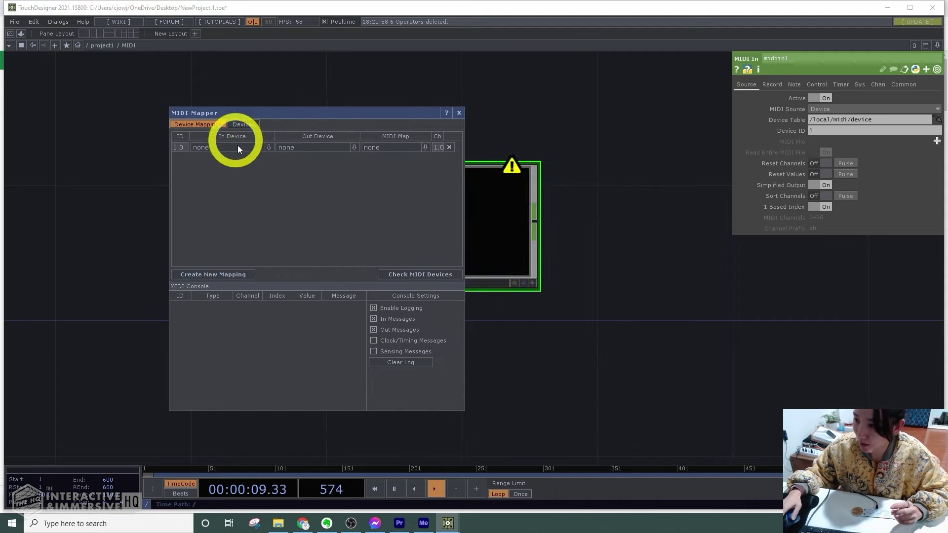
# Set both the in device and the out device of the new mapping to TouchMe and close the mapper.
pyautogui.click(254, 149)
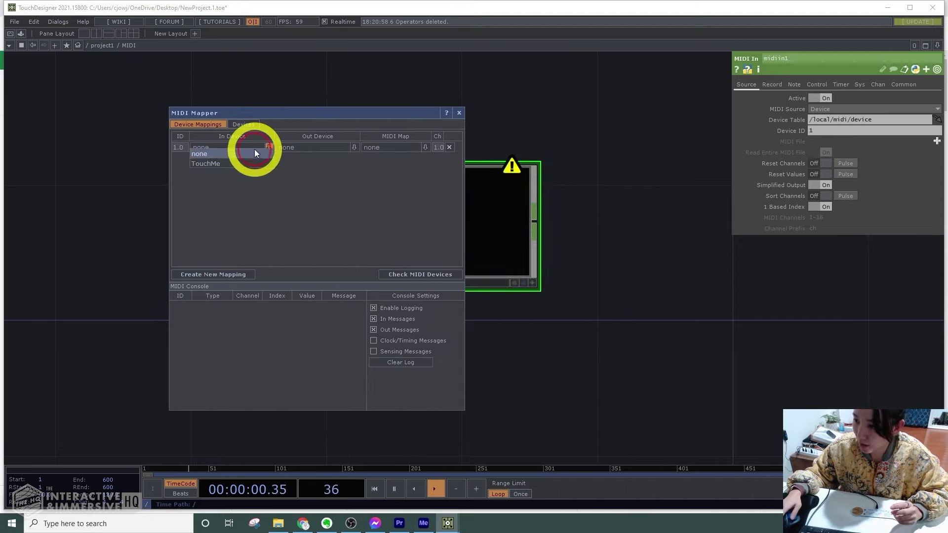
pyautogui.click(215, 164)
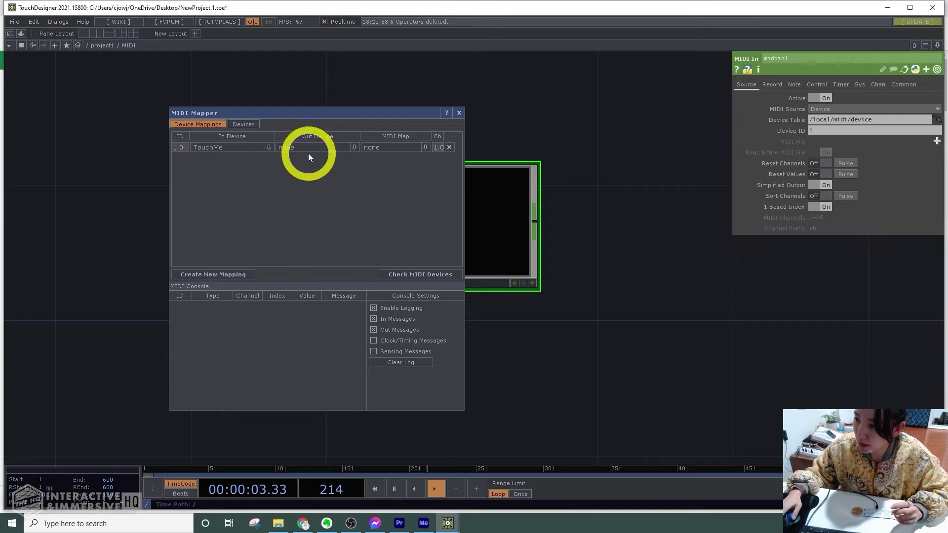
pyautogui.click(401, 148)
pyautogui.click(367, 237)
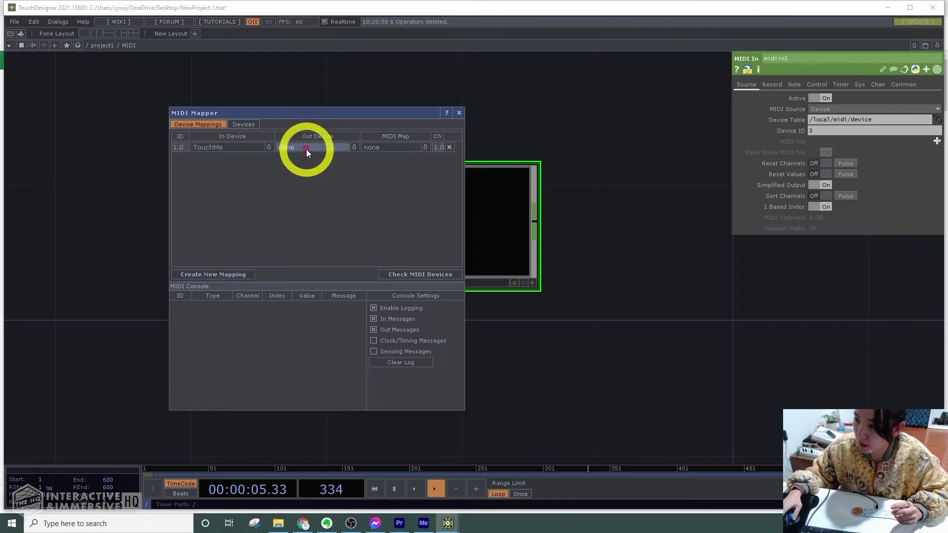
pyautogui.click(306, 149)
pyautogui.click(307, 168)
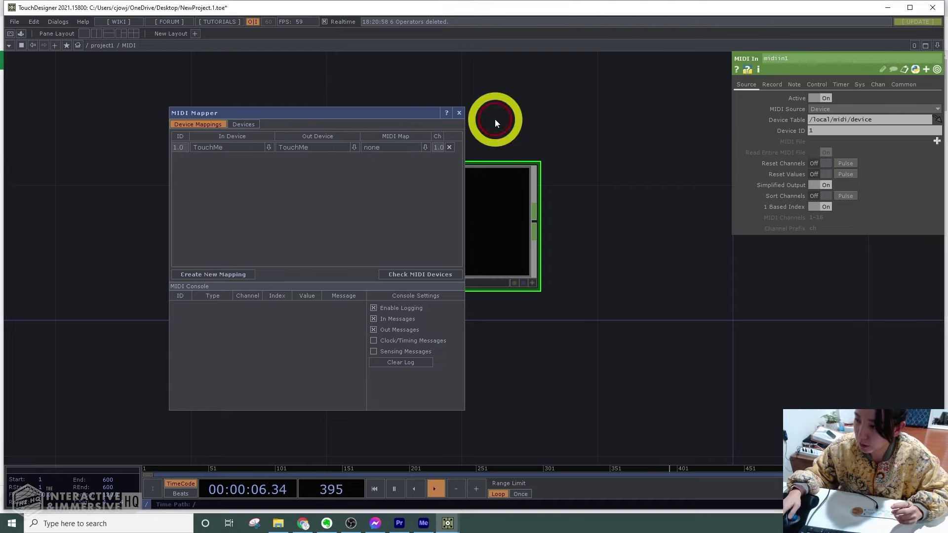
pyautogui.click(459, 114)
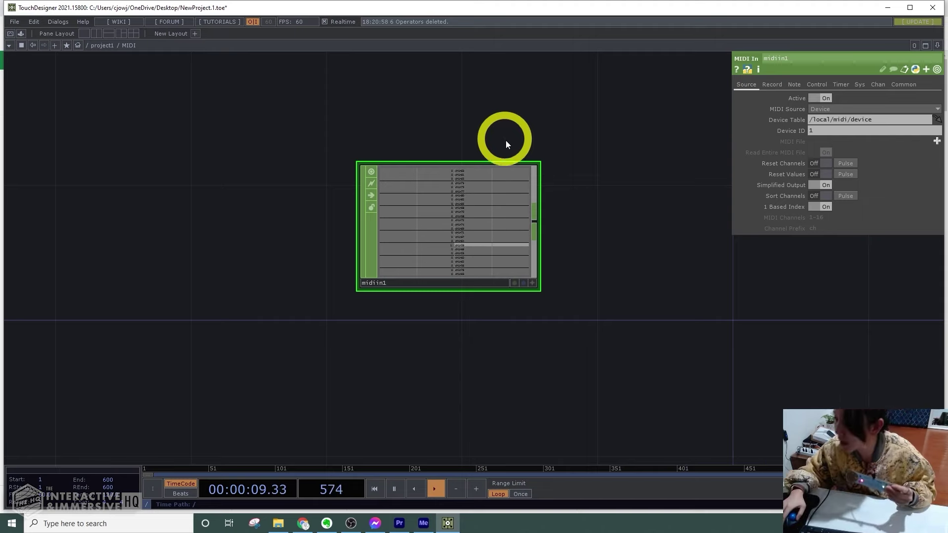
# Add a Rename CHOP fed by the MIDI In CHOP's output.
pyautogui.scroll(3, 508, 141)
pyautogui.moveTo(507, 143); pyautogui.dragTo(373, 90)
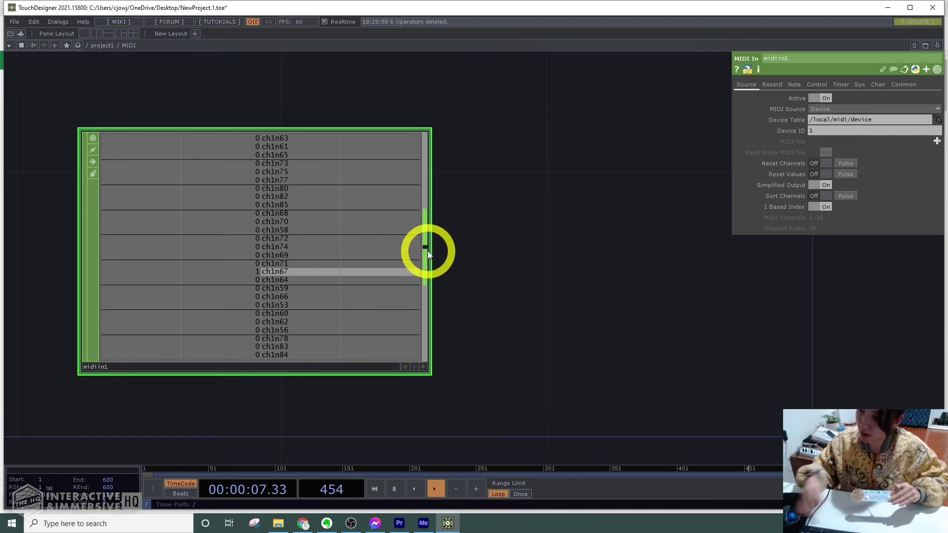
pyautogui.press('Tab')
pyautogui.write('rena')
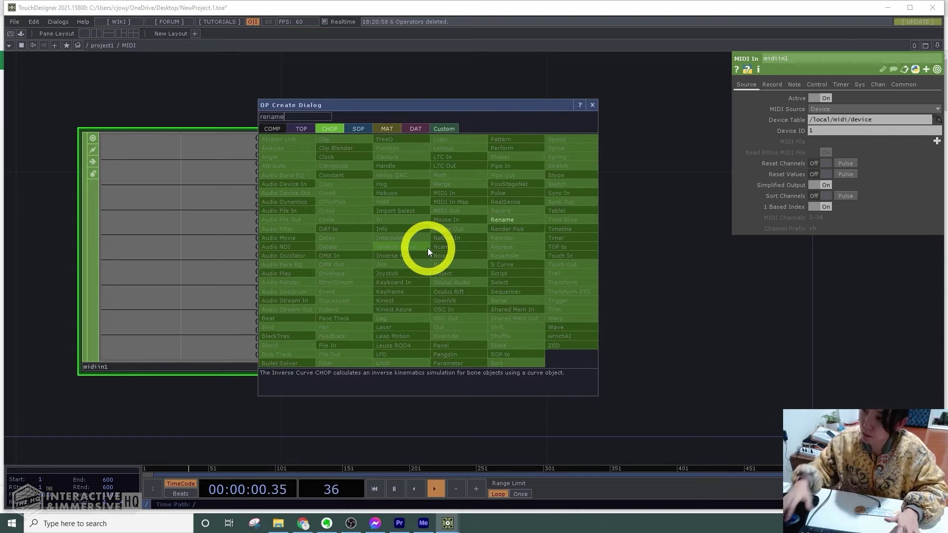
pyautogui.click(504, 221)
pyautogui.click(647, 254)
pyautogui.moveTo(594, 109); pyautogui.dragTo(474, 101)
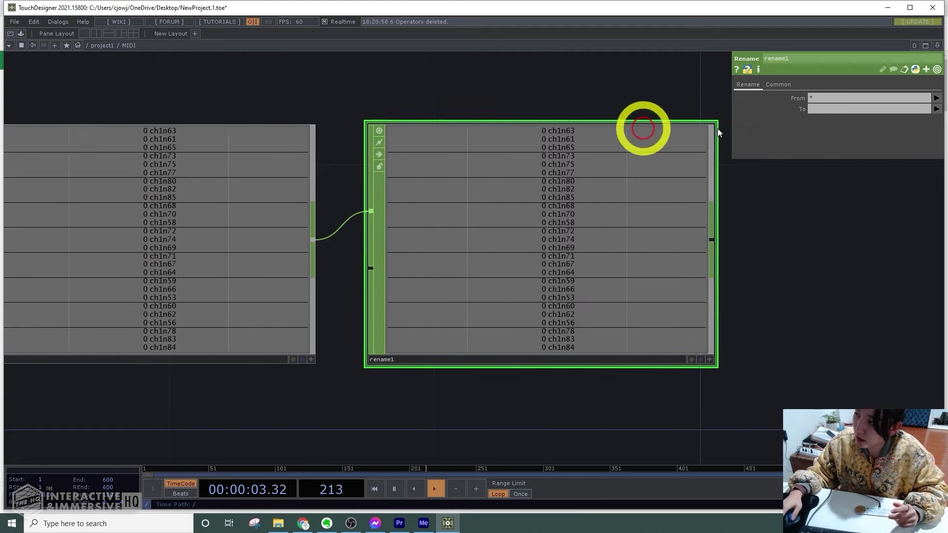
# Set the Rename CHOP to rename all incoming channels to chan[1-40].
pyautogui.click(819, 109)
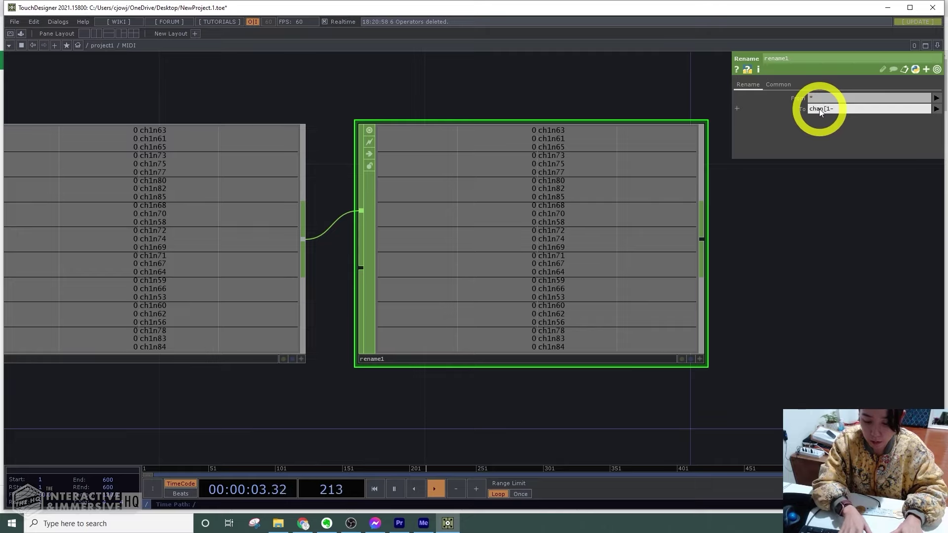
pyautogui.write(']')
pyautogui.press('Return')
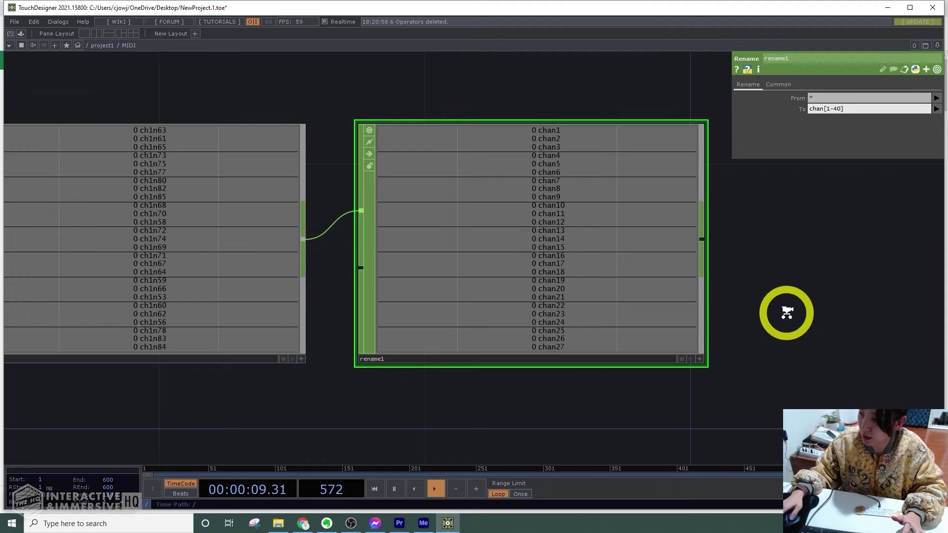
# Add a Null CHOP connected to the Rename CHOP's output.
pyautogui.scroll(-4, 787, 312)
pyautogui.moveTo(788, 313); pyautogui.dragTo(543, 272)
pyautogui.rightClick(503, 234)
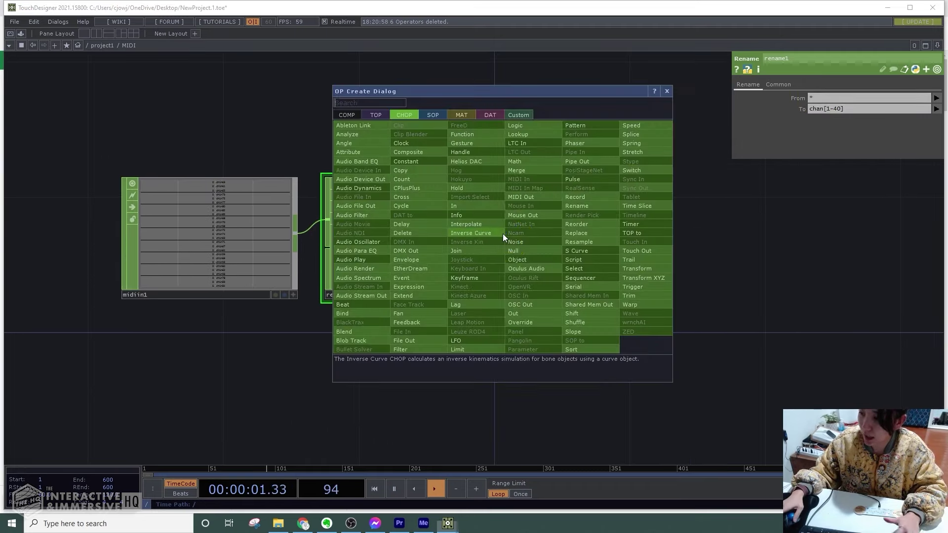
pyautogui.click(524, 259)
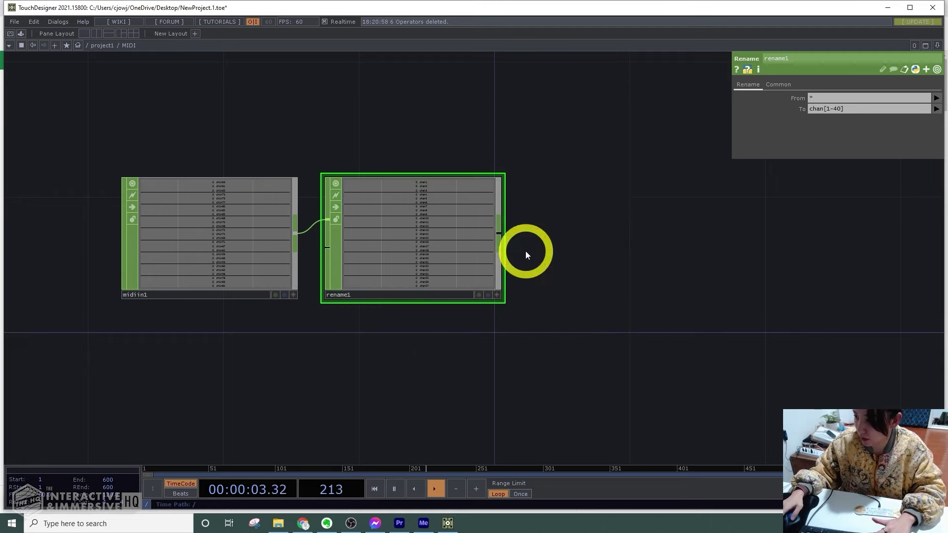
pyautogui.click(621, 238)
pyautogui.scroll(4, 635, 278)
pyautogui.moveTo(634, 349); pyautogui.dragTo(577, 413)
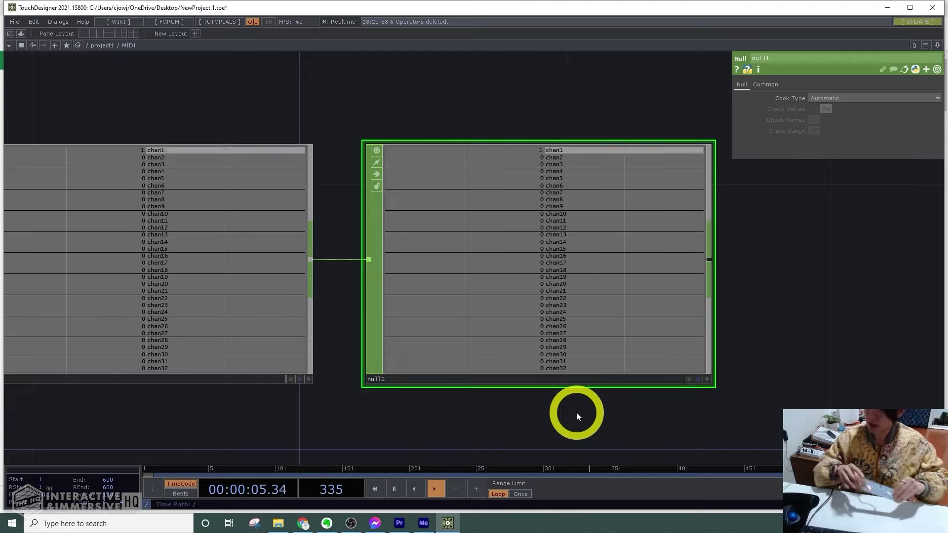
# Move the Null CHOP farther right to leave a wide gap after the Rename CHOP.
pyautogui.moveTo(536, 349); pyautogui.dragTo(665, 349)
pyautogui.scroll(-3, 558, 341)
pyautogui.moveTo(494, 365); pyautogui.dragTo(357, 340)
pyautogui.moveTo(485, 299); pyautogui.dragTo(655, 298)
pyautogui.scroll(3, 295, 242)
pyautogui.moveTo(427, 242); pyautogui.dragTo(547, 243)
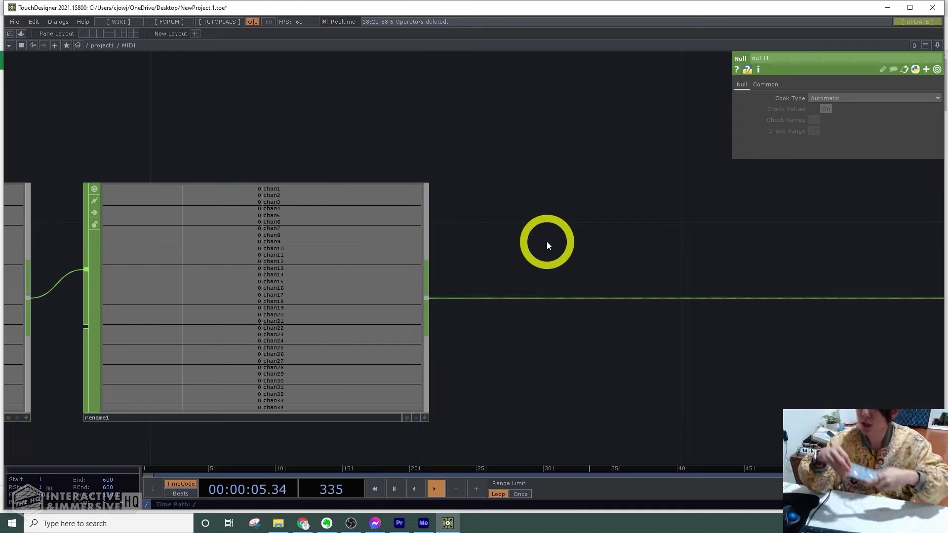
pyautogui.scroll(-3, 547, 242)
pyautogui.moveTo(501, 291); pyautogui.dragTo(444, 313)
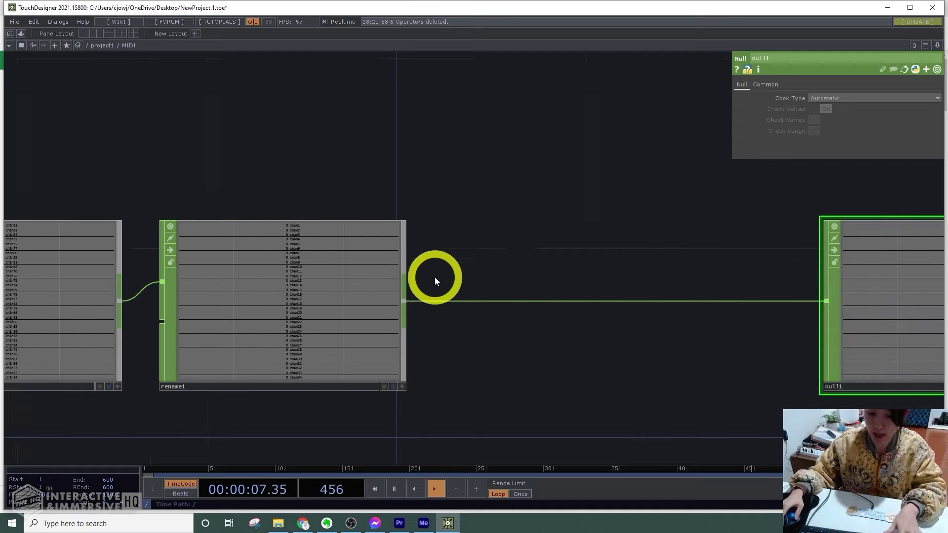
# Add a Lag CHOP and wire it between the Rename CHOP and the Null CHOP.
pyautogui.press('Tab')
pyautogui.write('lag')
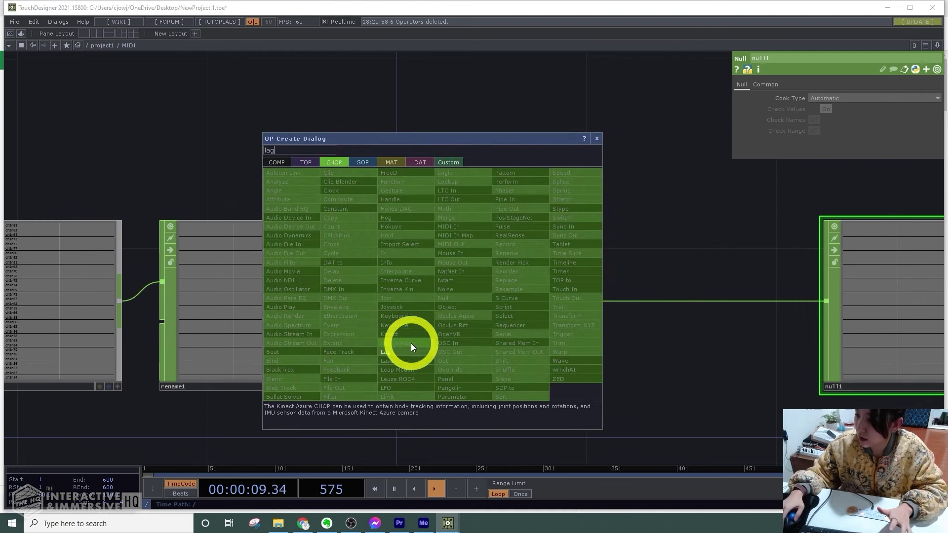
pyautogui.click(409, 350)
pyautogui.click(524, 271)
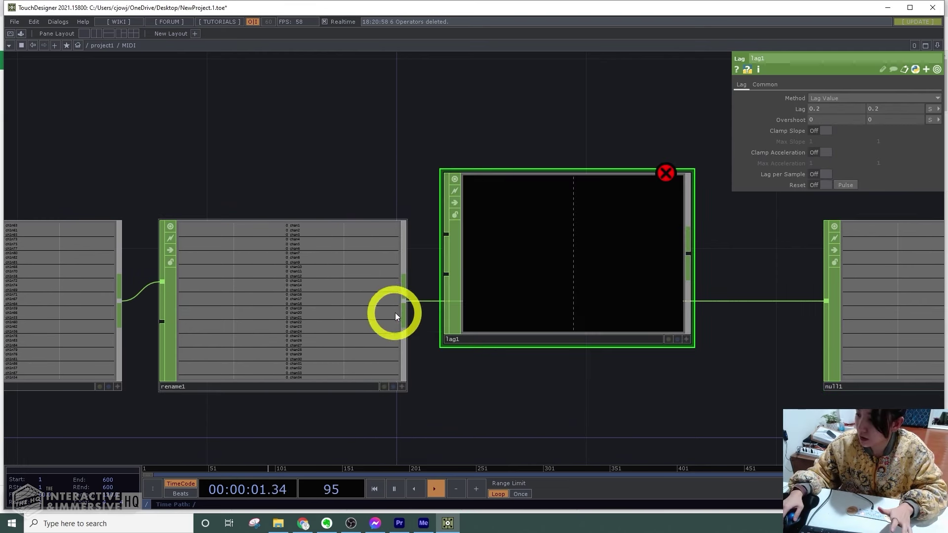
pyautogui.moveTo(408, 311); pyautogui.dragTo(445, 242)
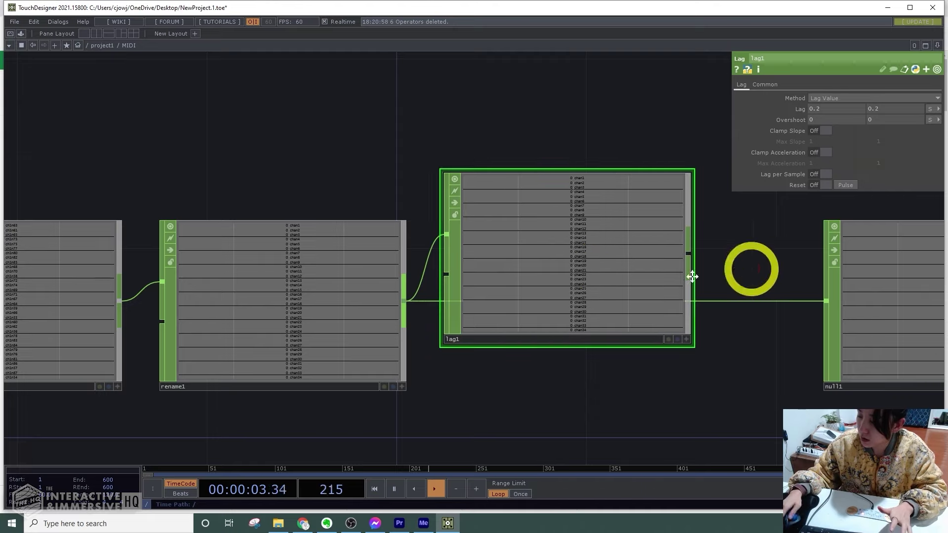
pyautogui.moveTo(751, 269); pyautogui.dragTo(647, 316)
pyautogui.moveTo(462, 296); pyautogui.dragTo(451, 335)
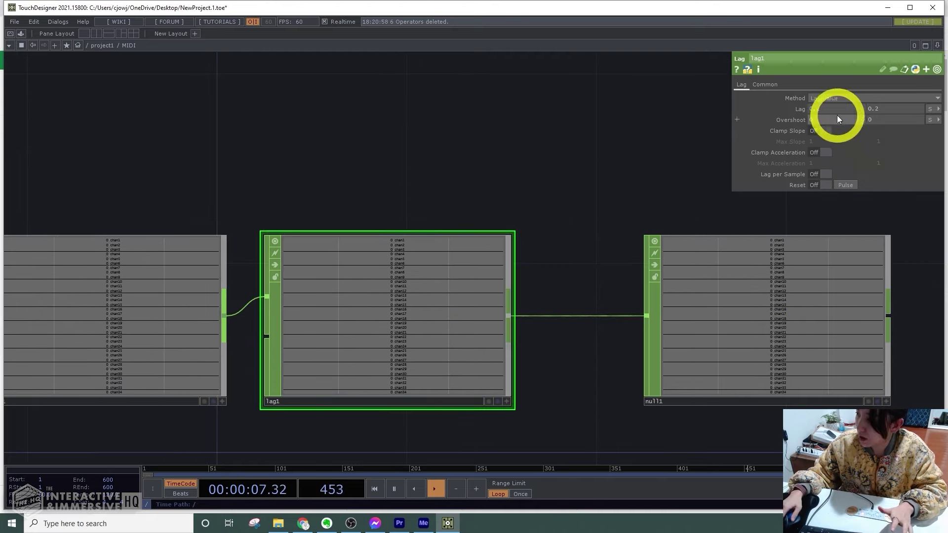
# Set the Lag CHOP's two lag values to 0 and 0.5 seconds.
pyautogui.moveTo(831, 109); pyautogui.dragTo(787, 110)
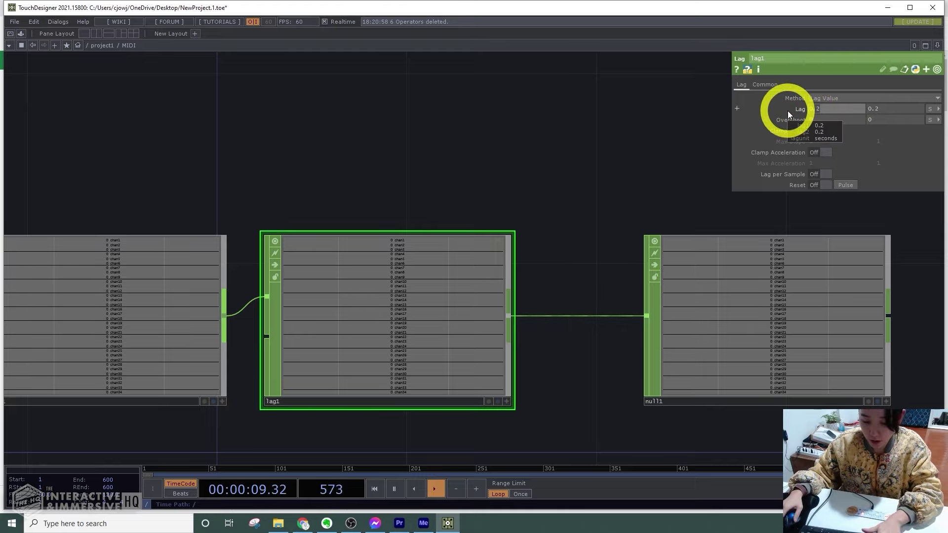
pyautogui.moveTo(887, 110); pyautogui.dragTo(841, 111)
pyautogui.write('.5')
# Add a Trail CHOP in the empty space above the Lag CHOP.
pyautogui.moveTo(428, 169); pyautogui.dragTo(532, 200)
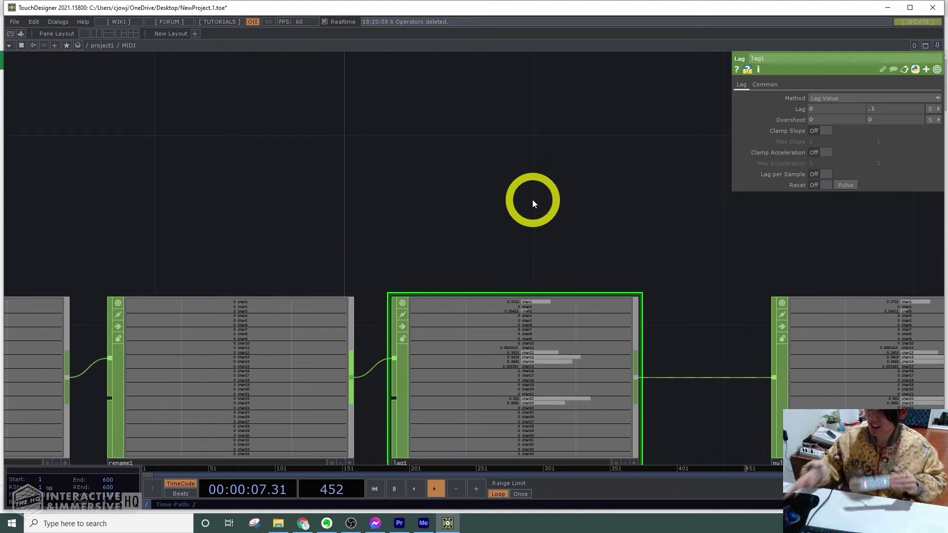
pyautogui.scroll(4, 321, 203)
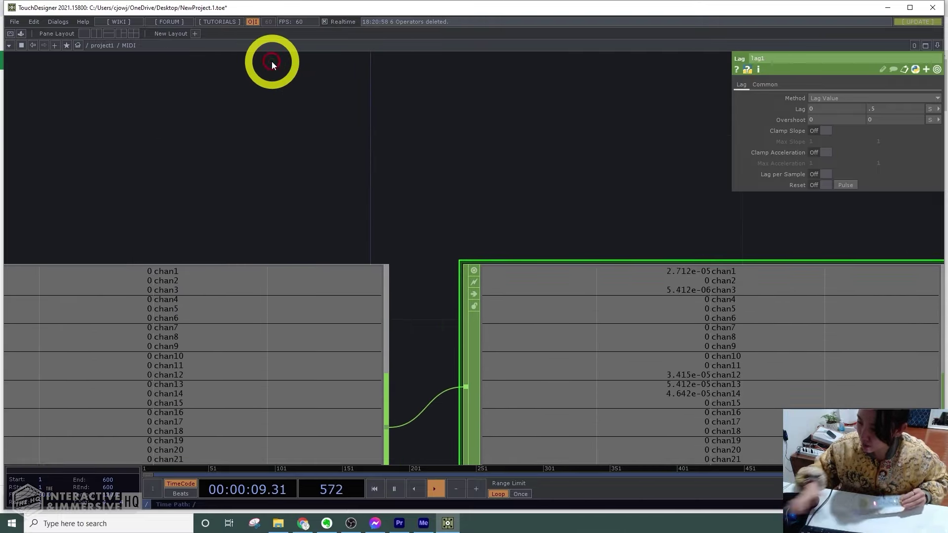
pyautogui.scroll(-2, 272, 61)
pyautogui.moveTo(232, 122); pyautogui.dragTo(80, 100)
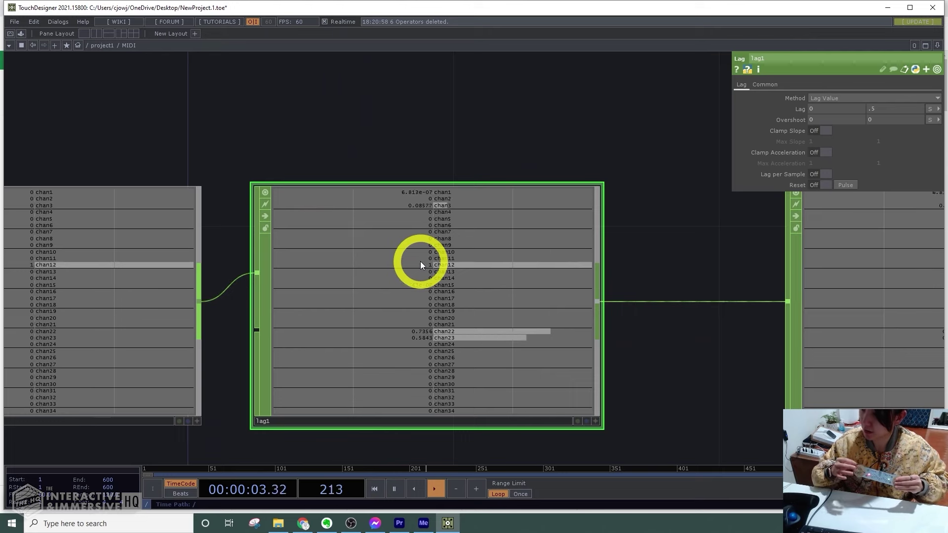
pyautogui.moveTo(405, 144); pyautogui.dragTo(433, 154)
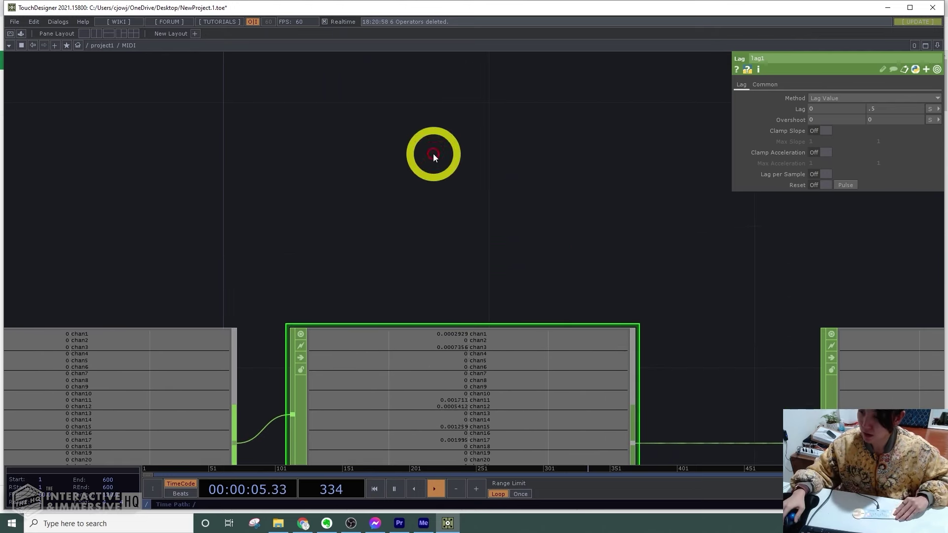
pyautogui.doubleClick(433, 154)
pyautogui.write('trai')
pyautogui.click(560, 181)
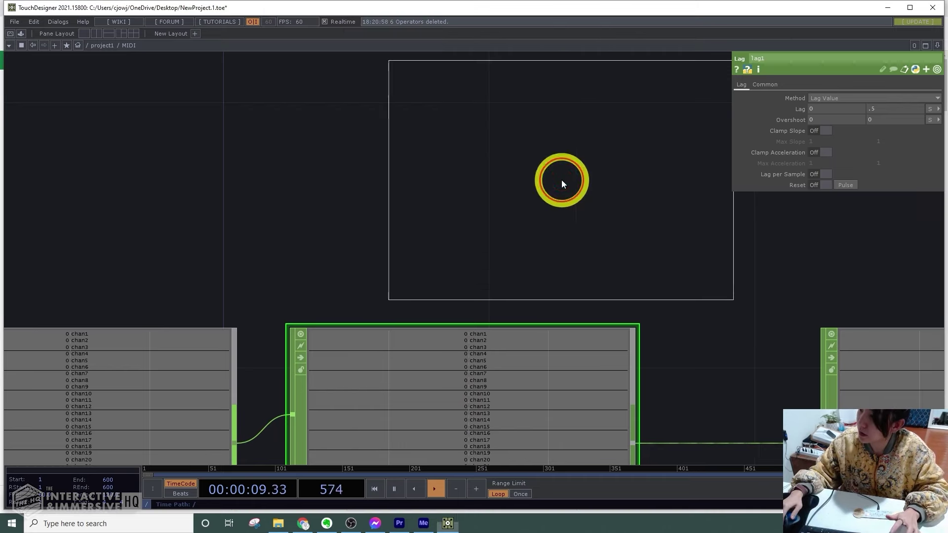
pyautogui.click(476, 143)
# Connect the Rename CHOP's output to the Trail CHOP and move the Trail CHOP higher above the chain.
pyautogui.scroll(-3, 476, 144)
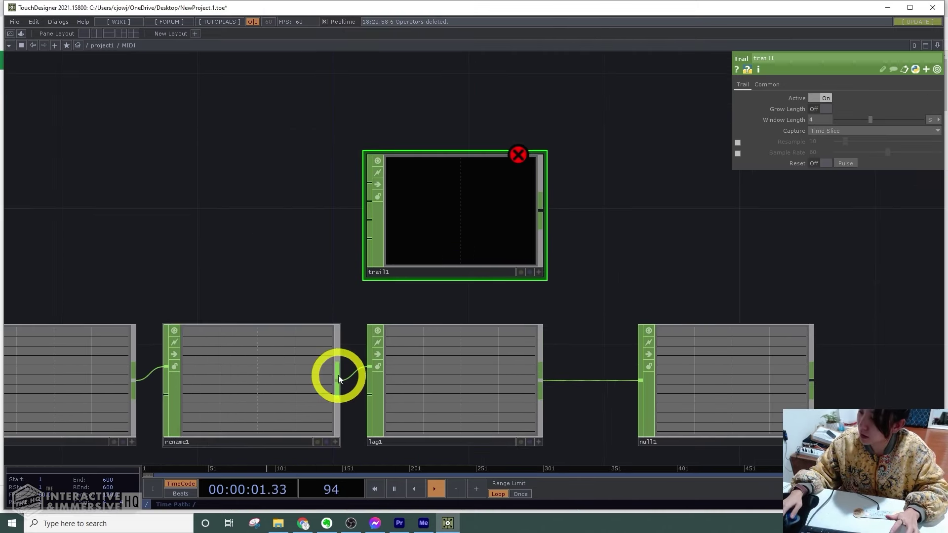
pyautogui.moveTo(339, 380); pyautogui.dragTo(367, 184)
pyautogui.moveTo(464, 179); pyautogui.dragTo(468, 77)
# Set the Trail CHOP's viewer to show all channels in a single graph.
pyautogui.moveTo(567, 242); pyautogui.dragTo(525, 331)
pyautogui.scroll(3, 507, 259)
pyautogui.scroll(3, 506, 259)
pyautogui.moveTo(547, 298); pyautogui.dragTo(627, 376)
pyautogui.click(579, 364)
pyautogui.click(579, 363)
pyautogui.rightClick(439, 232)
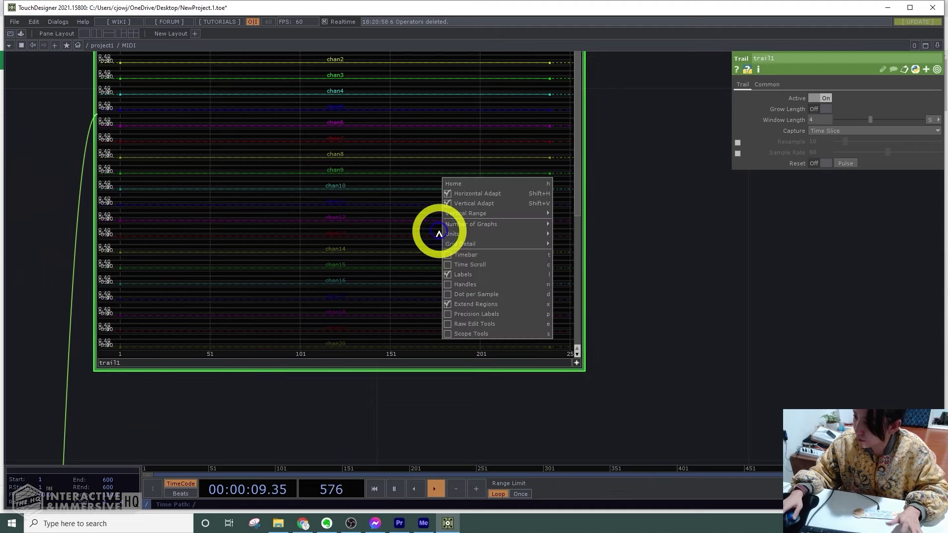
pyautogui.moveTo(489, 223)
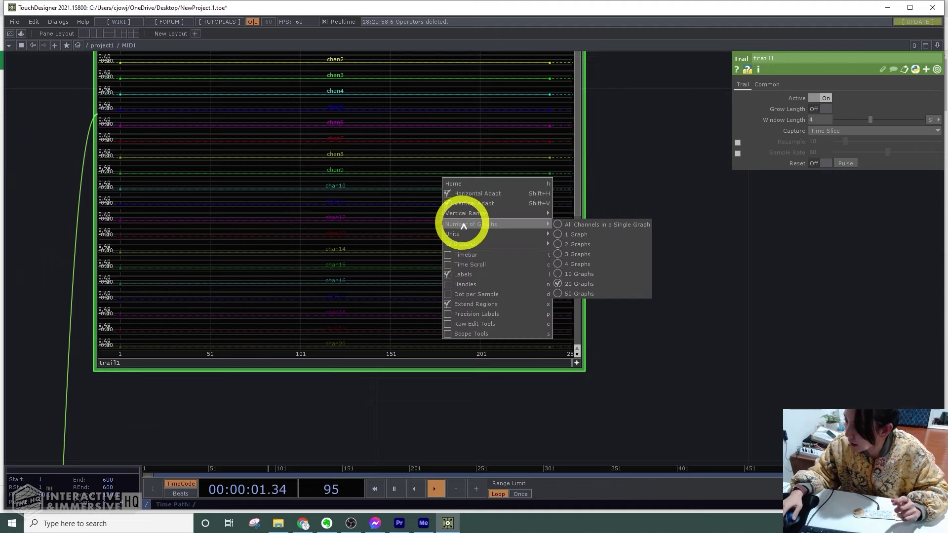
pyautogui.click(586, 227)
pyautogui.scroll(-3, 417, 205)
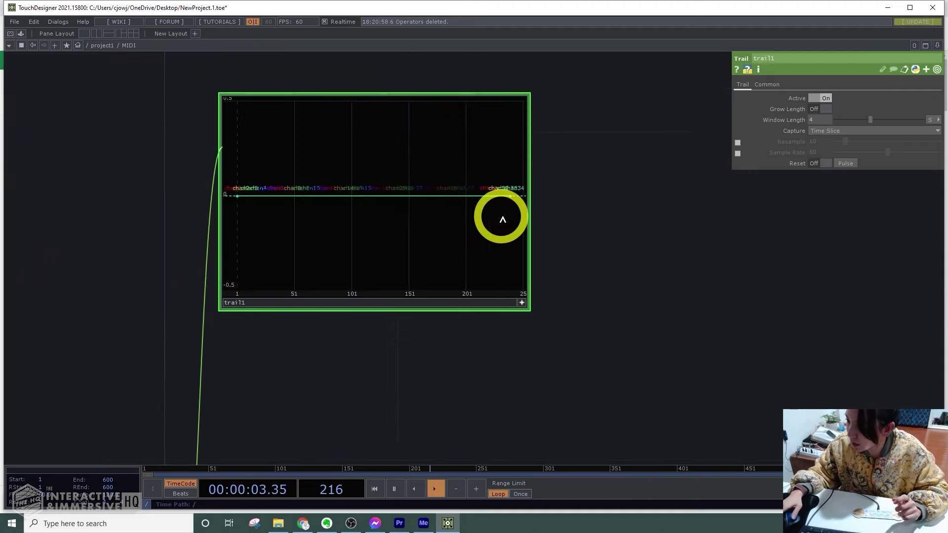
pyautogui.click(511, 285)
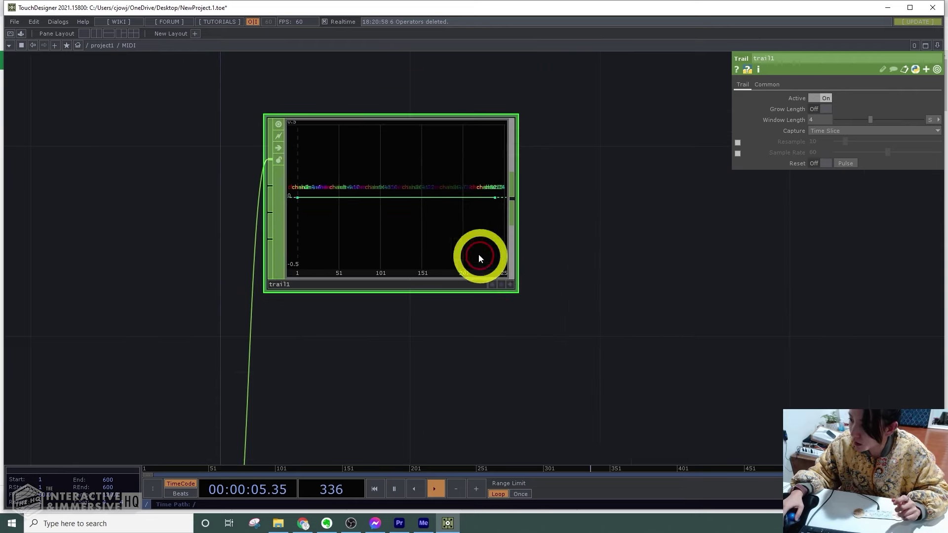
# Duplicate the Trail CHOP beside the original and feed the copy from the Lag CHOP's output.
pyautogui.moveTo(653, 290); pyautogui.dragTo(564, 193)
pyautogui.hotkey('ctrl', 'c')
pyautogui.hotkey('ctrl', 'v')
pyautogui.moveTo(257, 227); pyautogui.dragTo(589, 84)
pyautogui.scroll(-5, 407, 246)
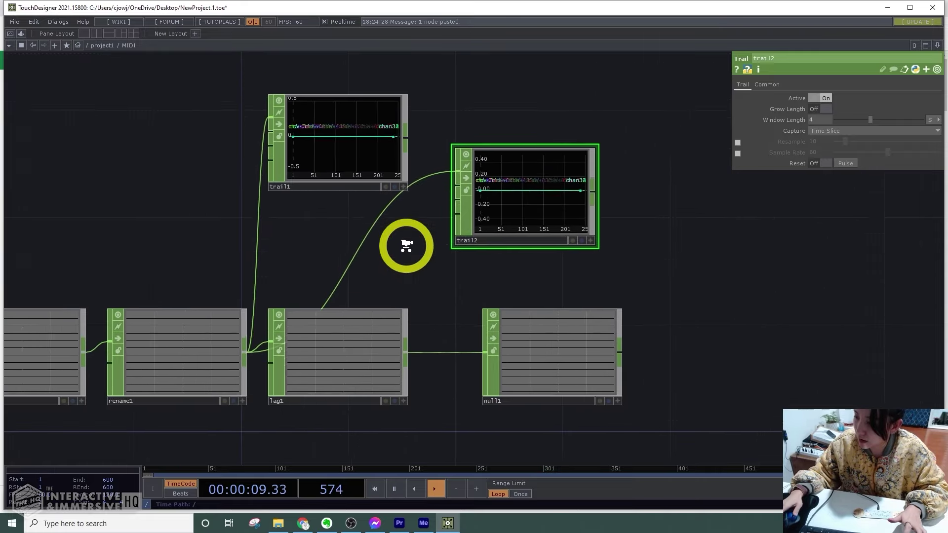
pyautogui.moveTo(406, 342); pyautogui.dragTo(449, 174)
pyautogui.moveTo(468, 206); pyautogui.dragTo(449, 179)
# Compare the raw and lagged channel curves in the two Trail CHOPs while the controller is being touched.
pyautogui.moveTo(398, 258); pyautogui.dragTo(360, 334)
pyautogui.scroll(3, 402, 303)
pyautogui.scroll(4, 361, 342)
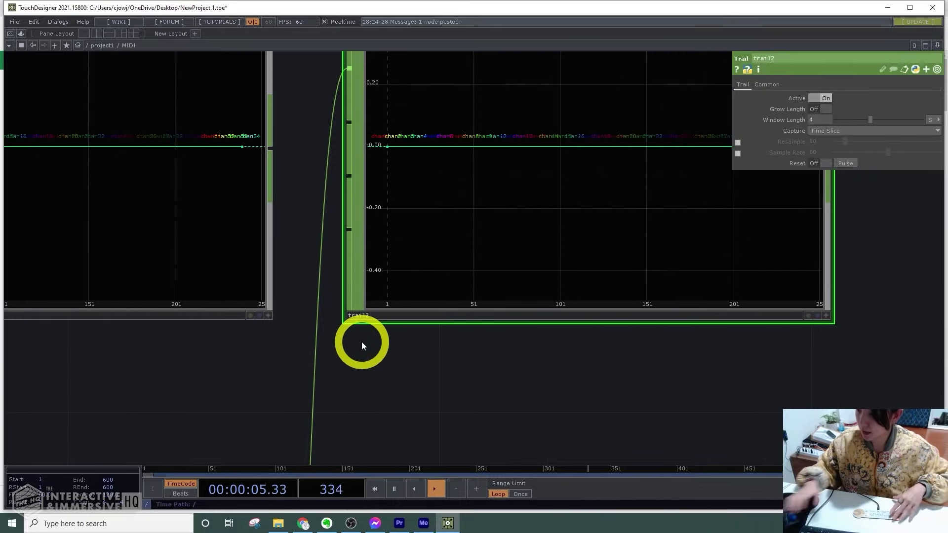
pyautogui.scroll(-6, 361, 341)
pyautogui.moveTo(373, 366); pyautogui.dragTo(452, 424)
pyautogui.scroll(1, 422, 386)
pyautogui.scroll(4, 423, 385)
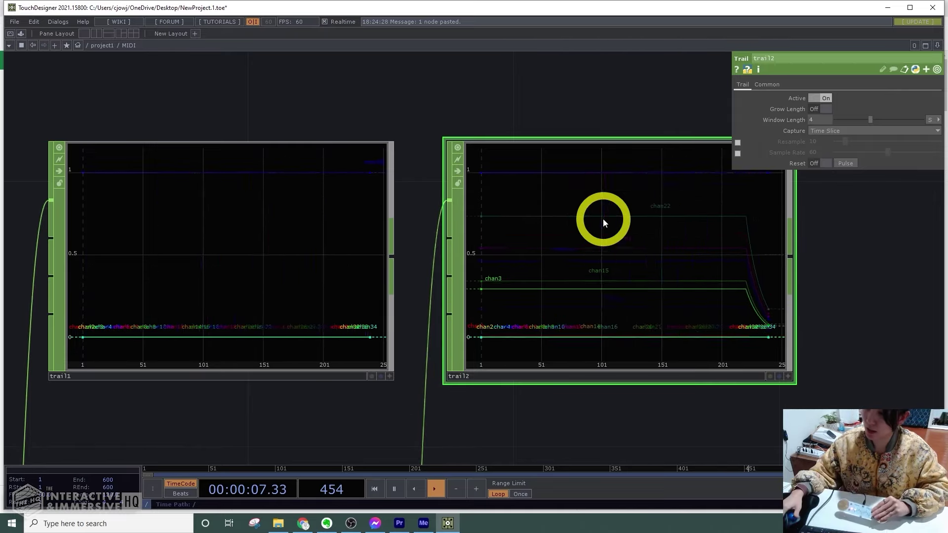
# Move the Null CHOP farther right of the Lag CHOP.
pyautogui.scroll(-10, 603, 219)
pyautogui.moveTo(588, 283); pyautogui.dragTo(507, 222)
pyautogui.scroll(4, 504, 254)
pyautogui.scroll(2, 504, 254)
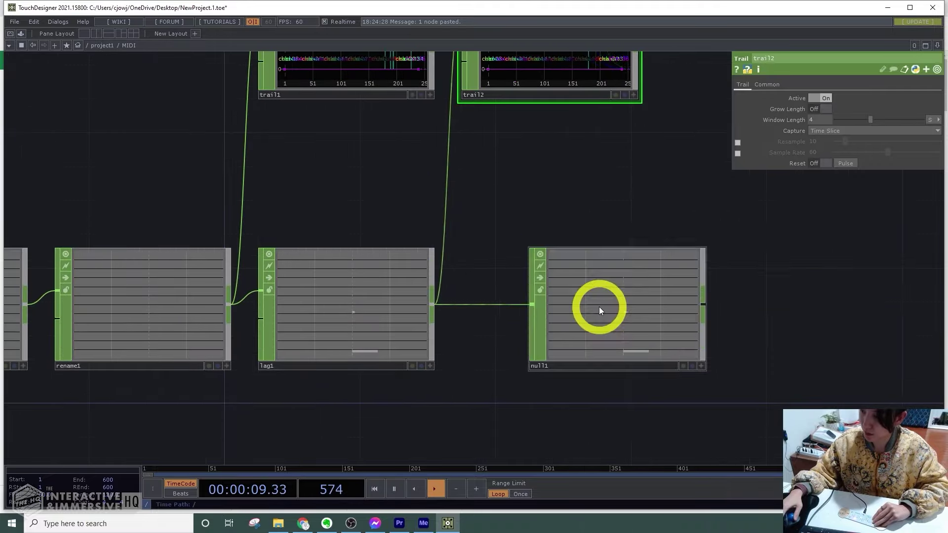
pyautogui.moveTo(611, 312); pyautogui.dragTo(741, 303)
pyautogui.moveTo(468, 247); pyautogui.dragTo(383, 256)
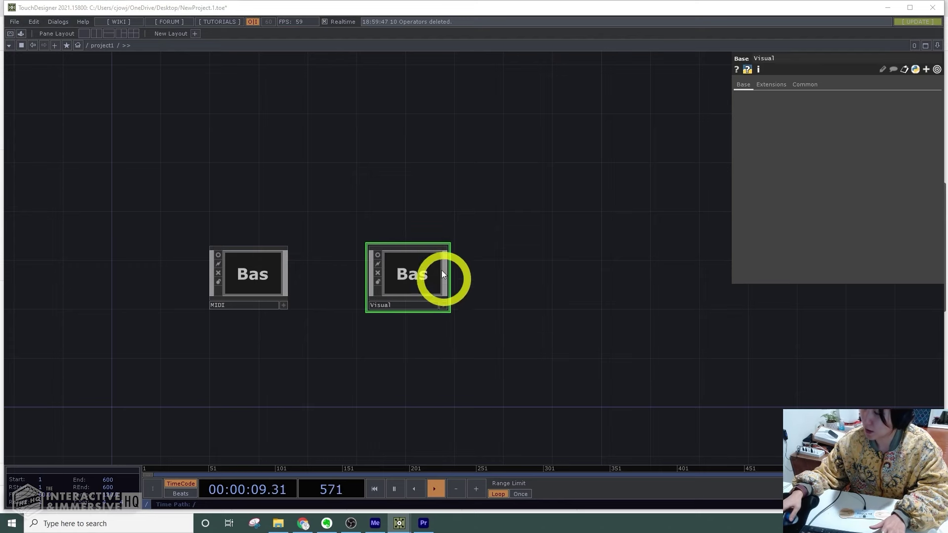
# Enter the Visual base and add a Ramp TOP to its empty network.
pyautogui.press('i')
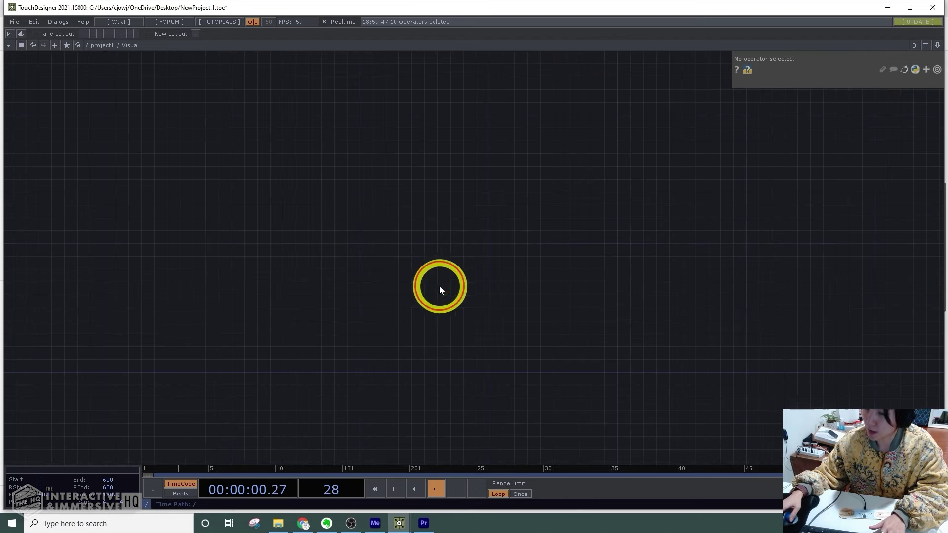
pyautogui.press('Tab')
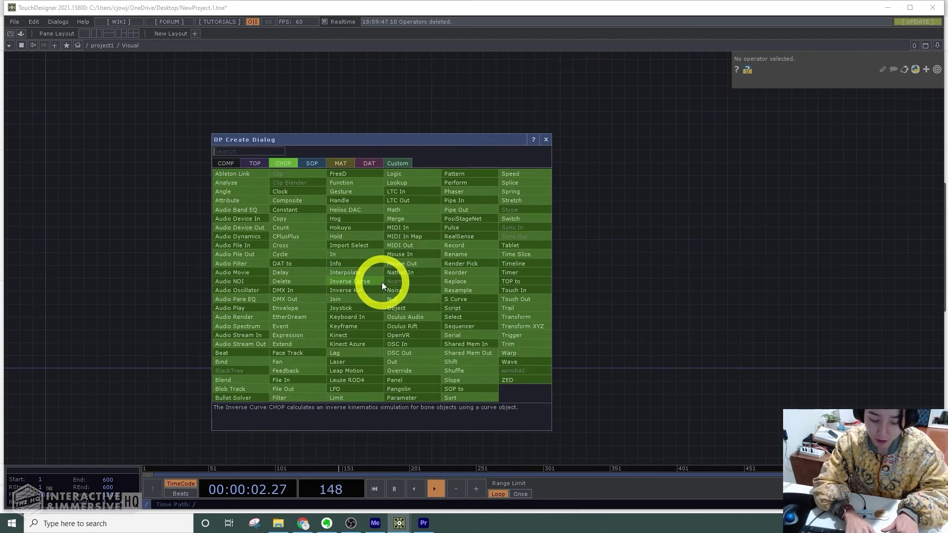
pyautogui.write('vis')
pyautogui.click(255, 164)
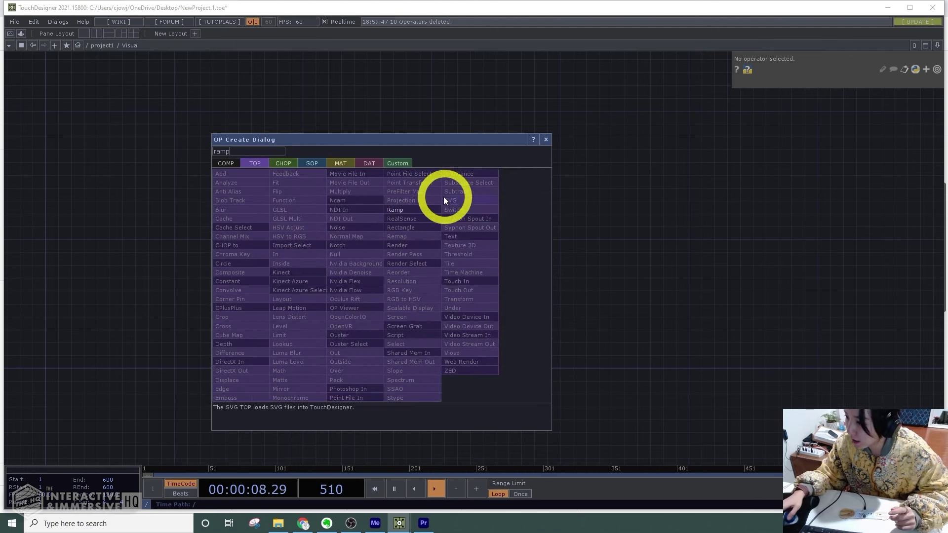
pyautogui.click(402, 213)
pyautogui.click(434, 223)
pyautogui.scroll(5, 435, 229)
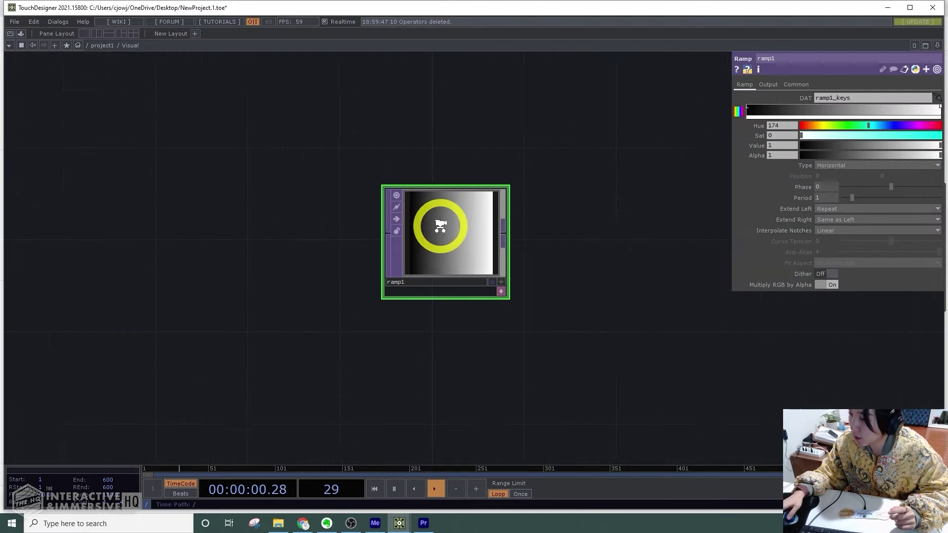
# Set the Ramp TOP's resolution to 1280 by 720.
pyautogui.click(798, 87)
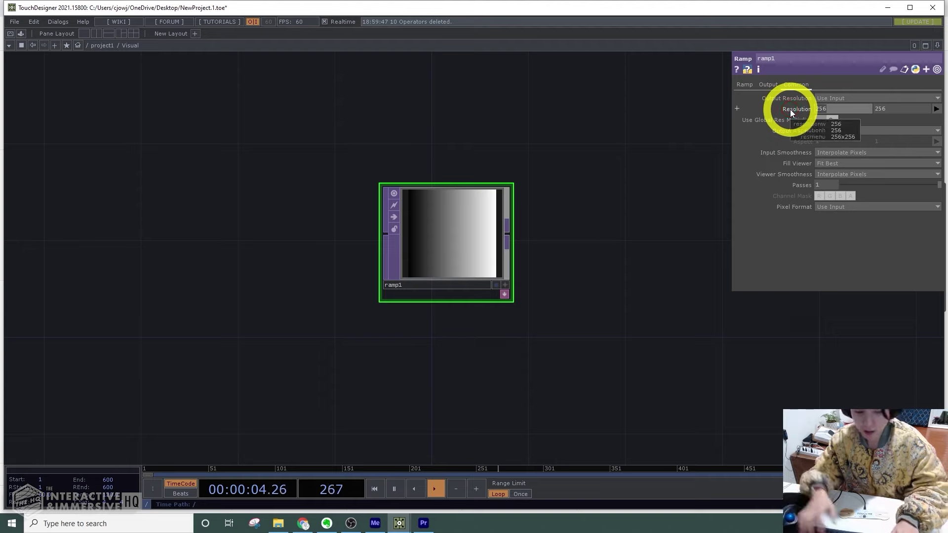
pyautogui.write('1280')
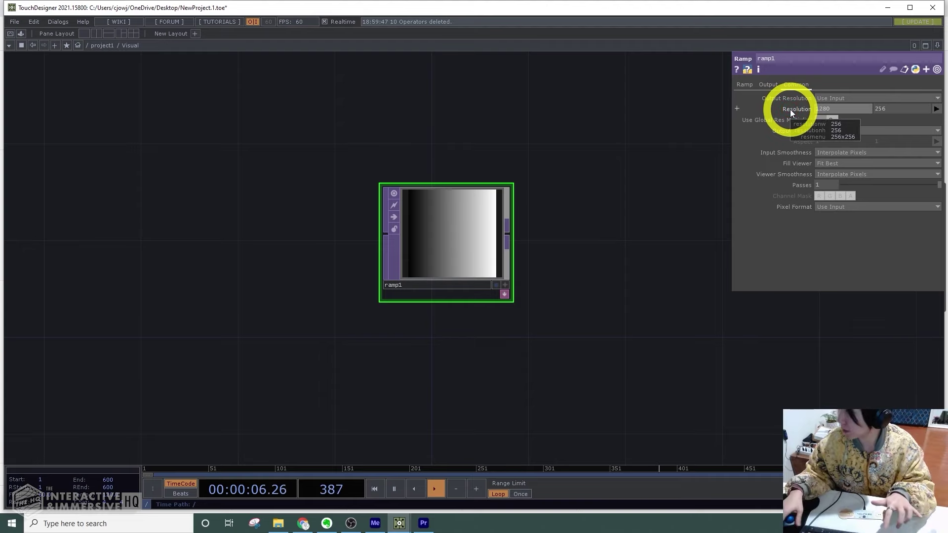
pyautogui.click(846, 110)
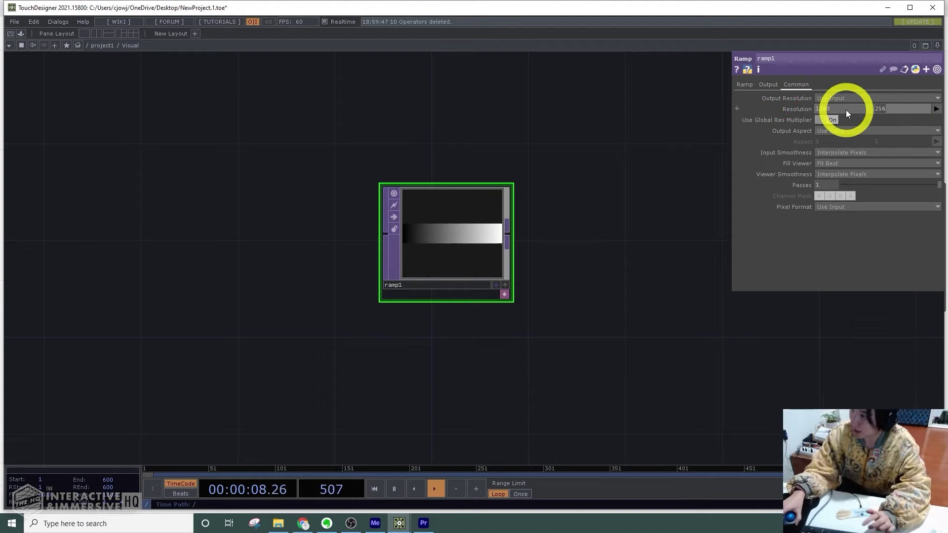
pyautogui.press('Tab')
pyautogui.write('720')
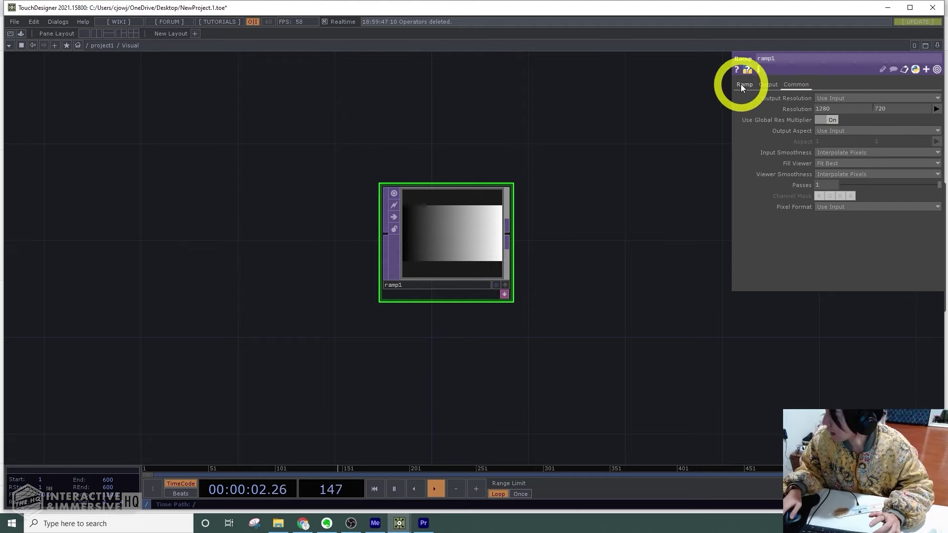
# Change the ramp's type to Radial and set its period to 0.1.
pyautogui.click(744, 84)
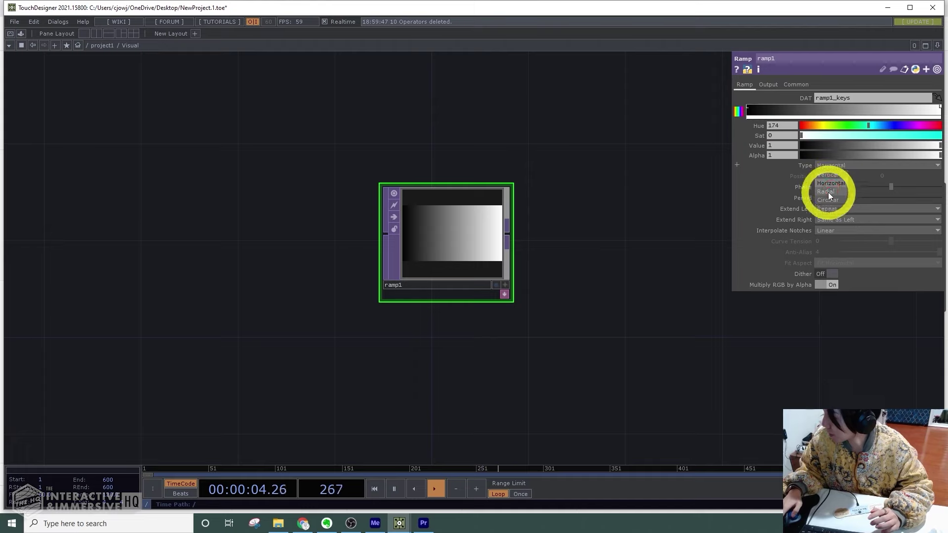
pyautogui.click(829, 191)
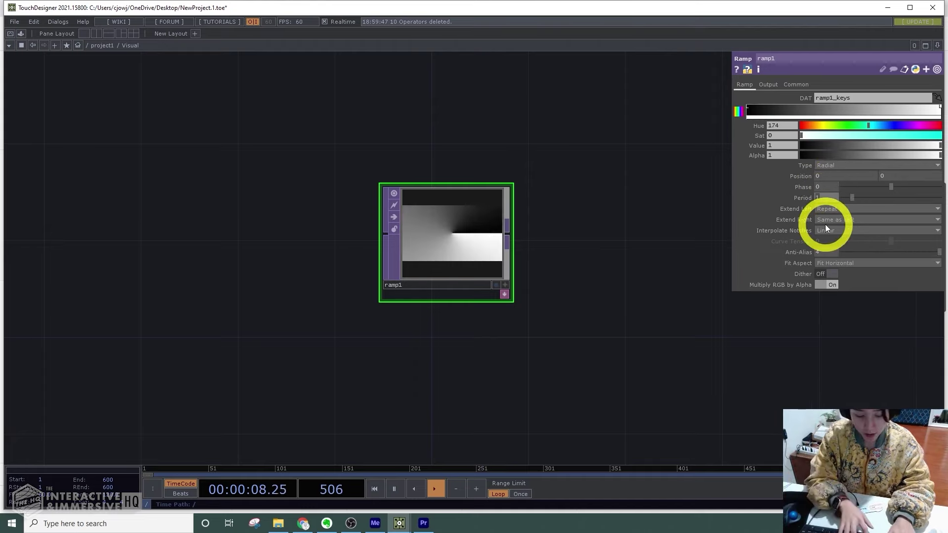
# Animate the ramp's phase with the expression absTime.seconds*.25.
pyautogui.click(817, 188)
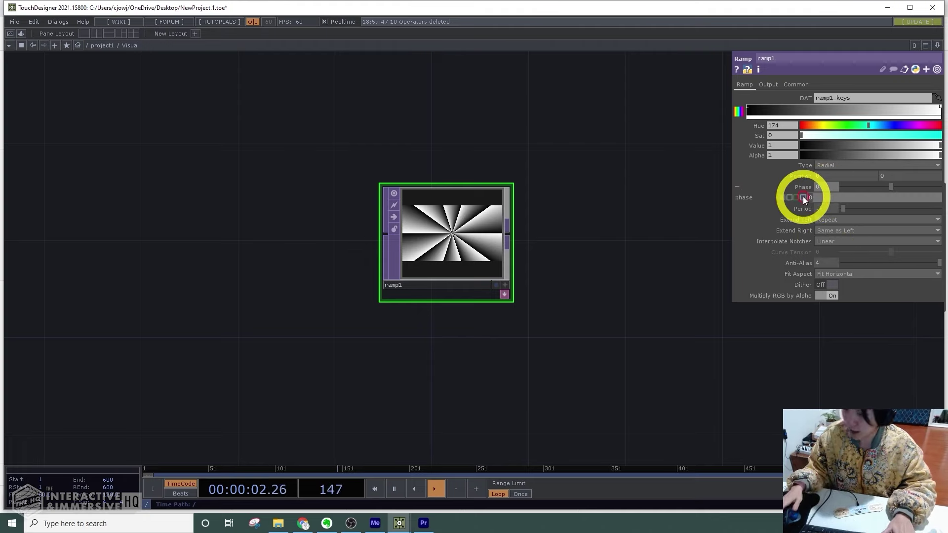
pyautogui.click(803, 196)
pyautogui.write('absTime.seconds')
pyautogui.press('Return')
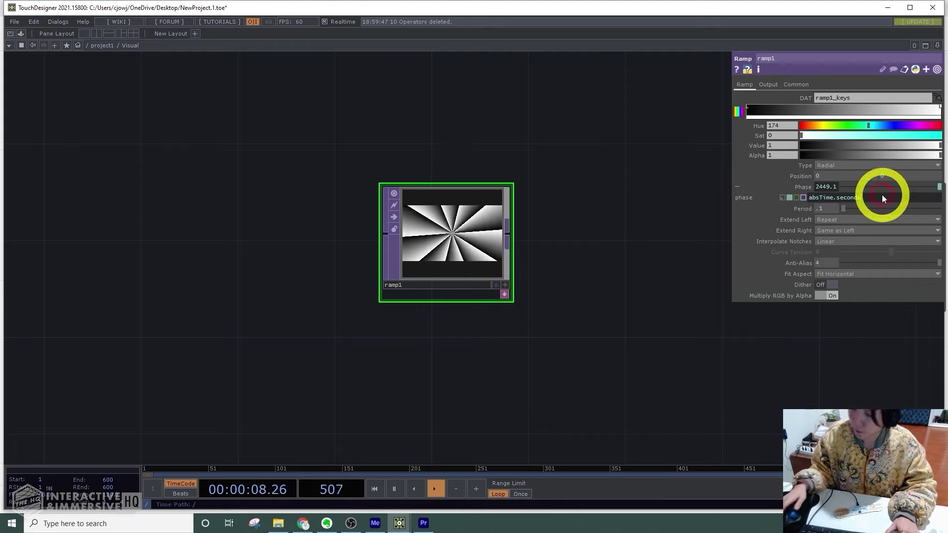
pyautogui.write('*.25')
pyautogui.press('Return')
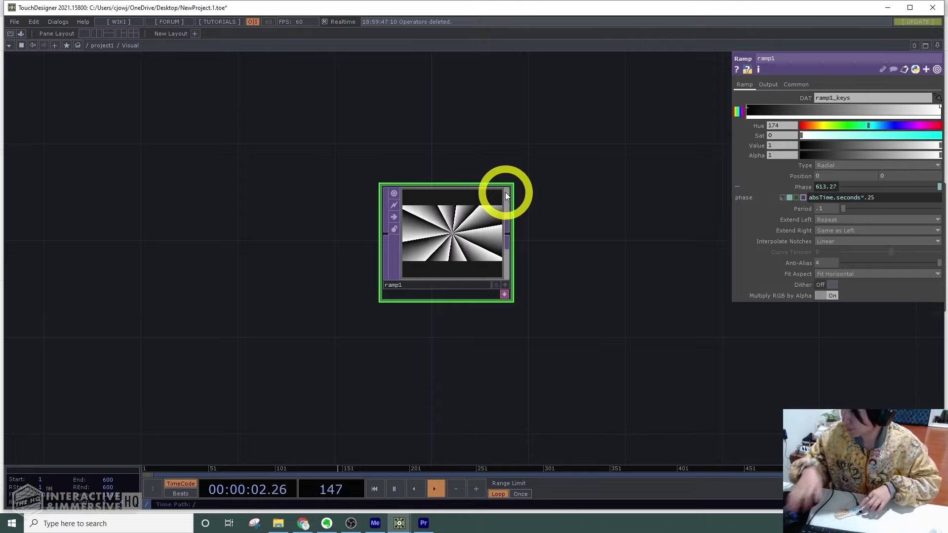
# Color the ramp's first key blue with hue 213, saturation 0.961 and value 0.794.
pyautogui.click(749, 111)
pyautogui.click(876, 127)
pyautogui.click(914, 145)
pyautogui.click(934, 136)
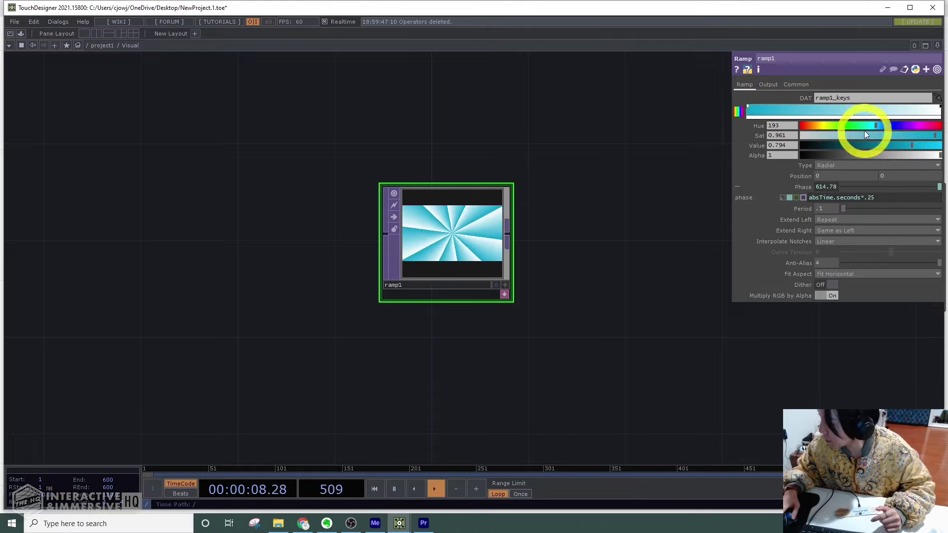
pyautogui.click(896, 124)
pyautogui.click(885, 124)
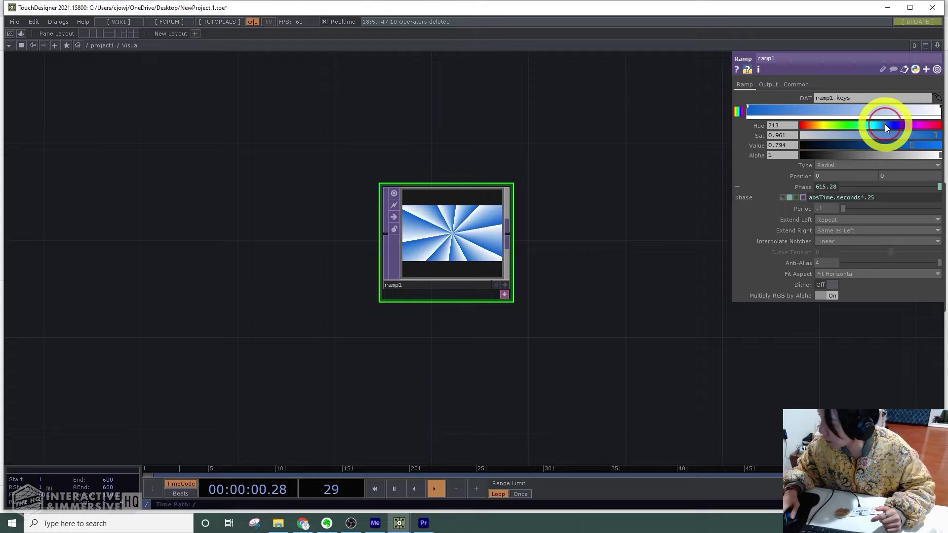
# Add a middle color key to the ramp and set it to light blue with hue 202 and saturation 0.66.
pyautogui.click(858, 105)
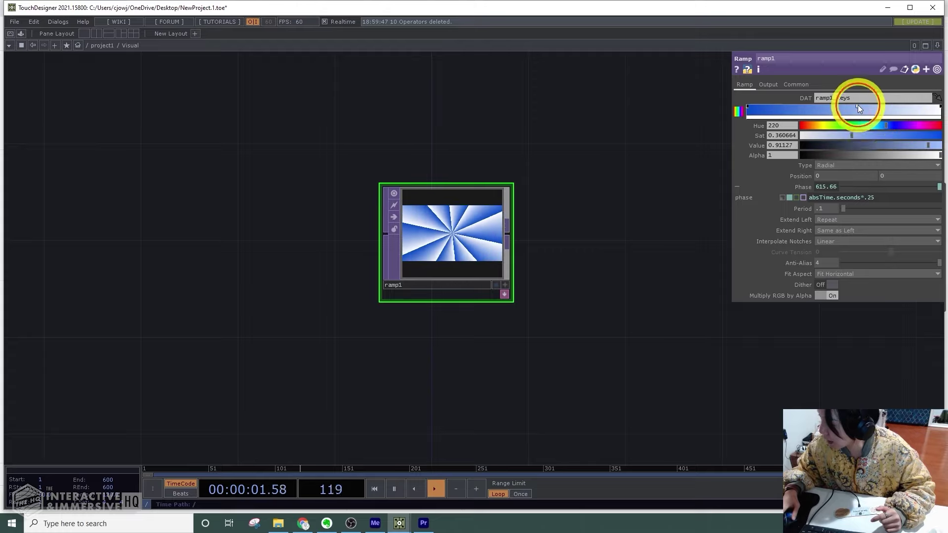
pyautogui.click(880, 126)
pyautogui.click(894, 133)
pyautogui.moveTo(895, 133); pyautogui.dragTo(895, 133)
# Add a Null TOP after the ramp and name it OUT.
pyautogui.moveTo(599, 192); pyautogui.dragTo(536, 172)
pyautogui.rightClick(447, 214)
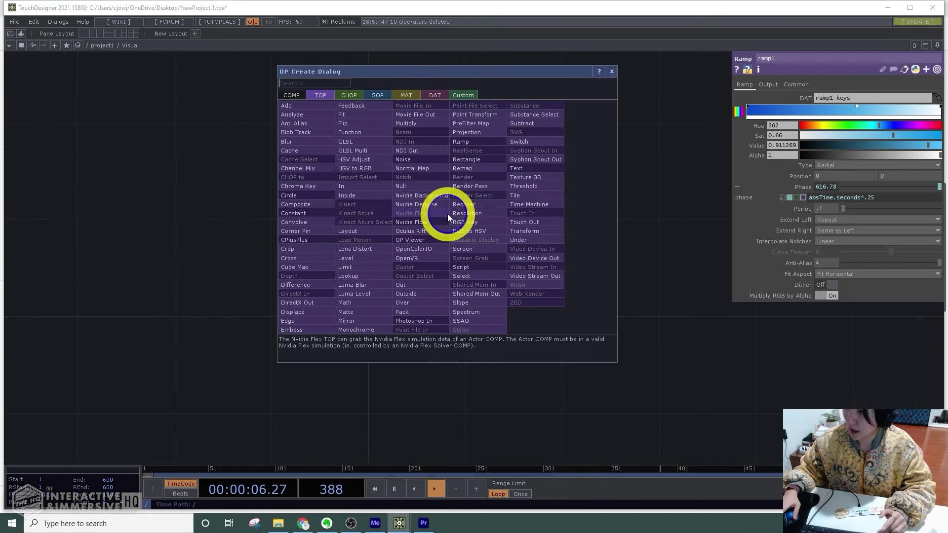
pyautogui.write('nul')
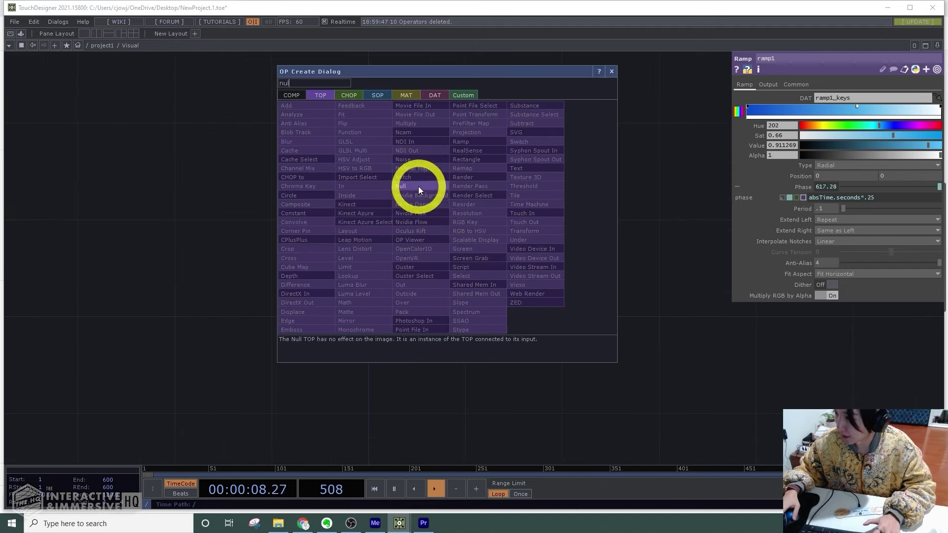
pyautogui.click(418, 186)
pyautogui.click(602, 232)
pyautogui.click(601, 265)
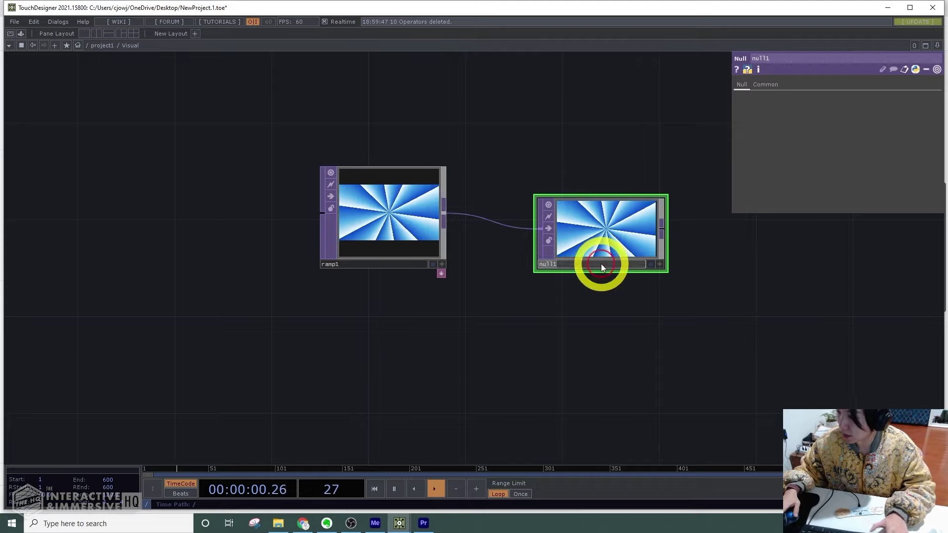
pyautogui.write('OUT')
pyautogui.press('Return')
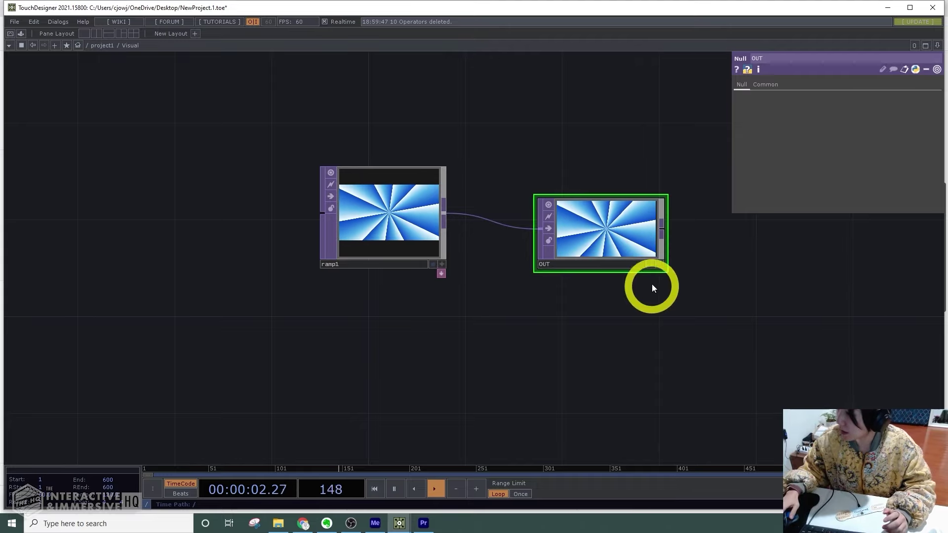
# Display the OUT null as the network background and move it farther from the ramp to make room.
pyautogui.click(651, 265)
pyautogui.moveTo(625, 229); pyautogui.dragTo(770, 224)
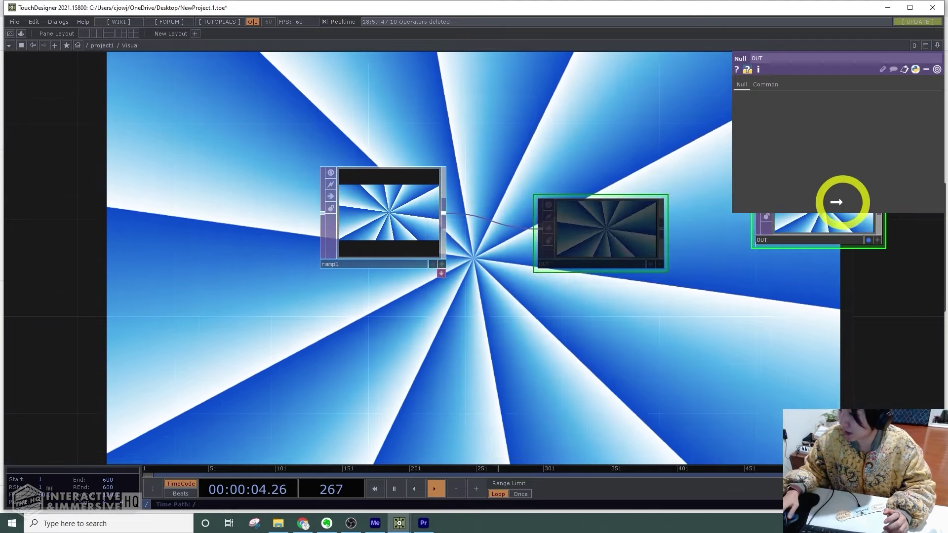
pyautogui.moveTo(519, 278); pyautogui.dragTo(368, 276)
pyautogui.moveTo(652, 216); pyautogui.dragTo(748, 216)
pyautogui.moveTo(411, 299); pyautogui.dragTo(502, 266)
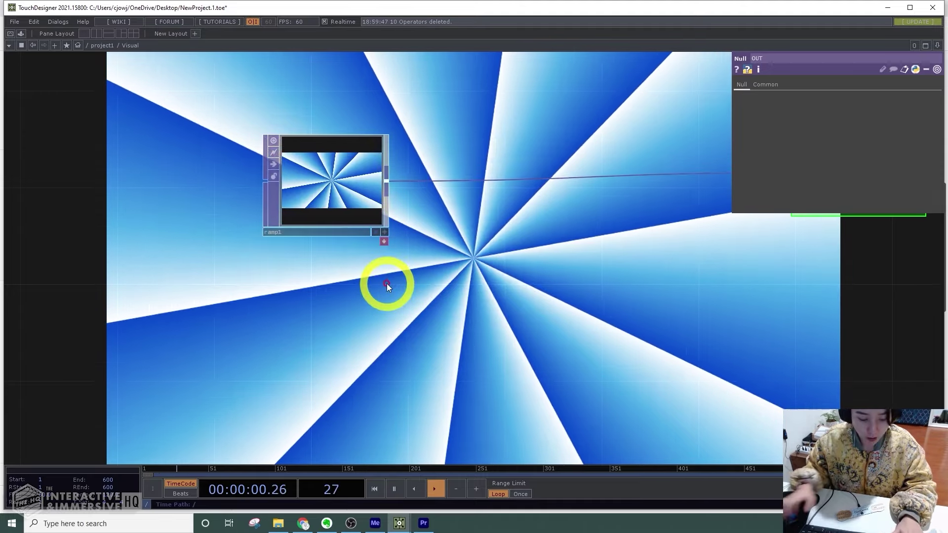
# Add a Noise TOP below the ramp.
pyautogui.press('Tab')
pyautogui.write('noise')
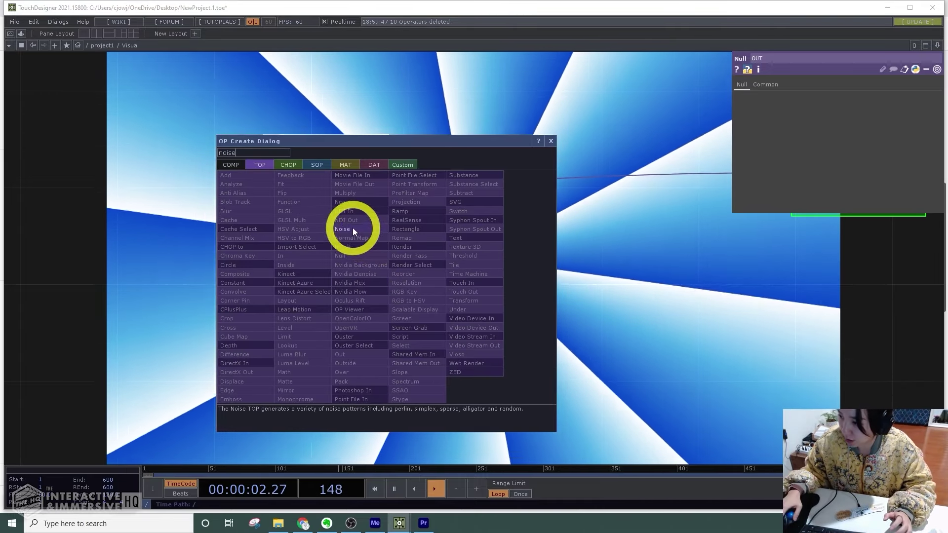
pyautogui.click(353, 230)
pyautogui.click(332, 306)
# Add a Displace TOP beside the ramp and connect the ramp to its first input.
pyautogui.press('Tab')
pyautogui.write('d')
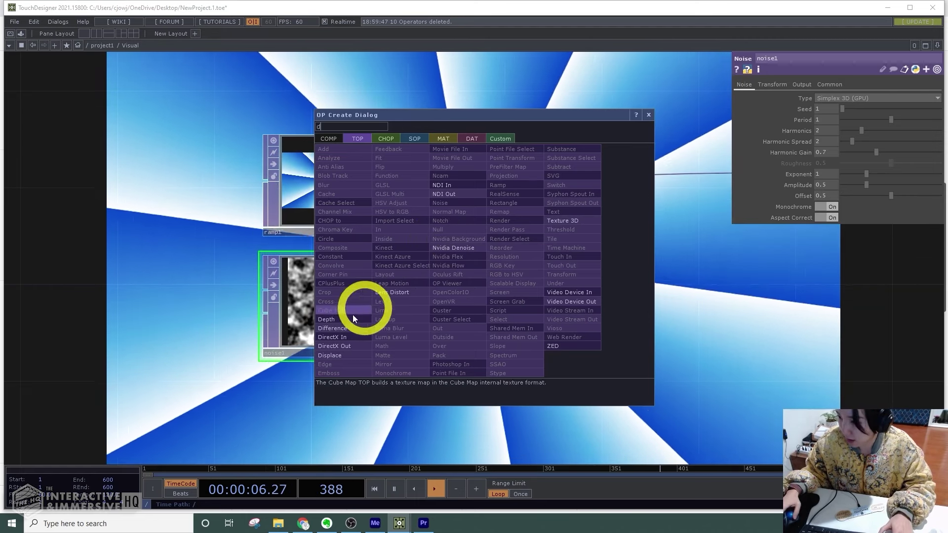
pyautogui.write('is')
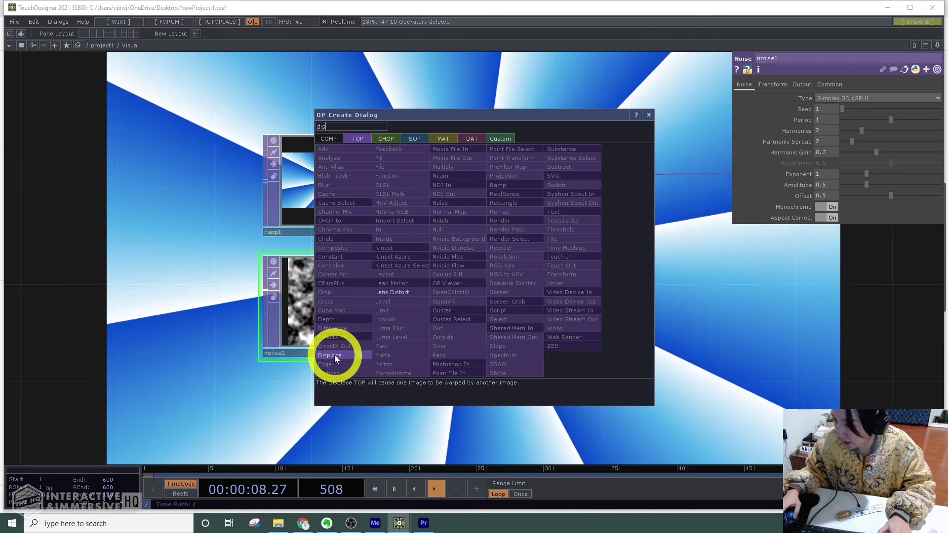
pyautogui.click(334, 355)
pyautogui.click(518, 187)
pyautogui.click(386, 174)
pyautogui.click(472, 175)
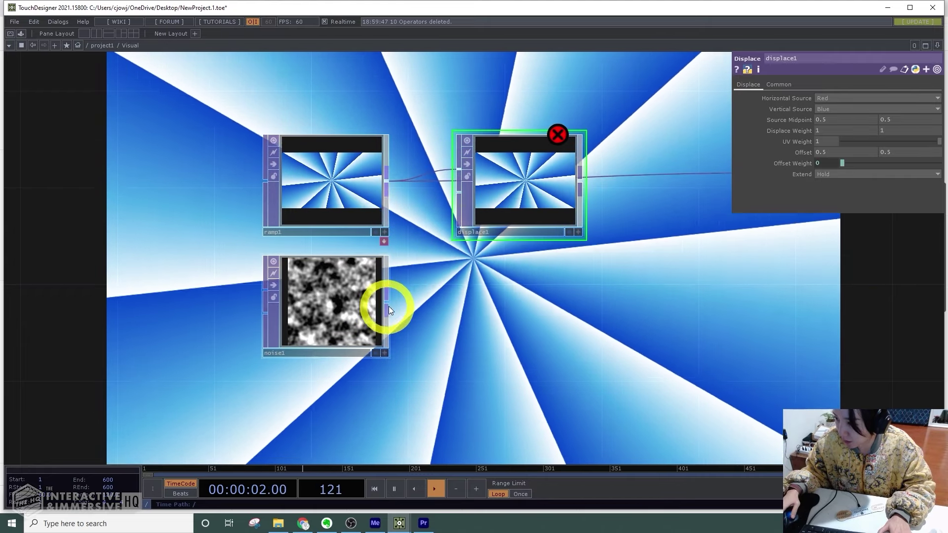
# Connect the noise to the Displace TOP's second input and route the displaced image into OUT.
pyautogui.click(388, 302)
pyautogui.click(468, 210)
pyautogui.click(581, 183)
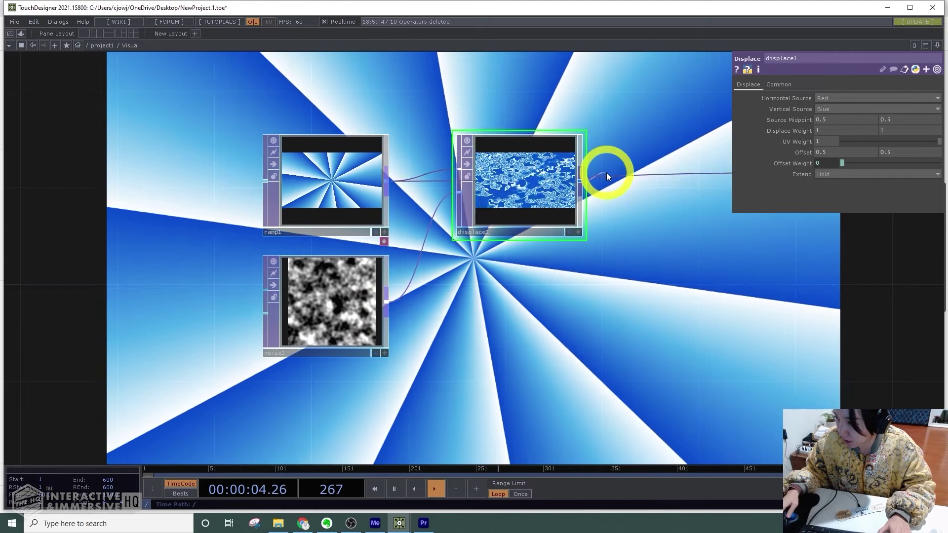
pyautogui.click(608, 176)
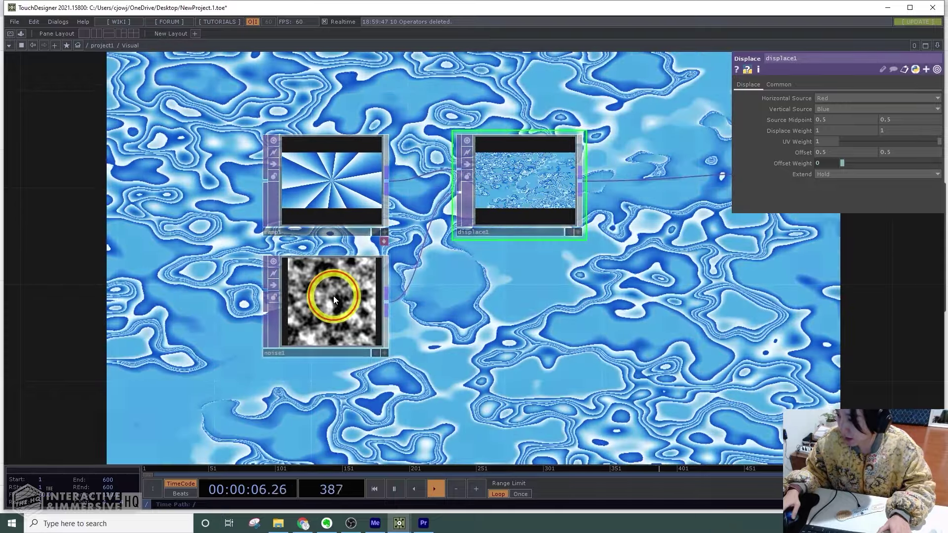
# Set the Noise TOP's resolution to 1280 by 720.
pyautogui.click(340, 294)
pyautogui.click(830, 85)
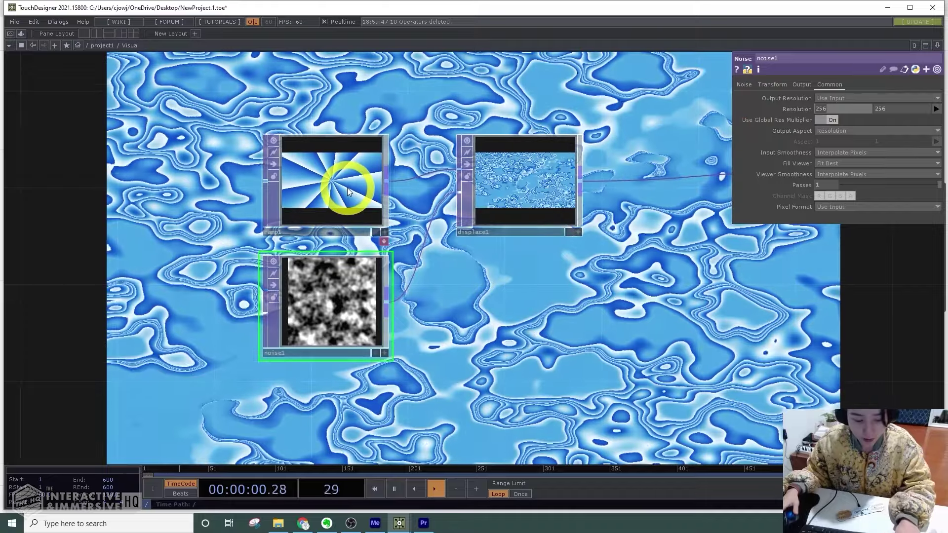
pyautogui.click(840, 109)
pyautogui.write('1280')
pyautogui.moveTo(904, 107); pyautogui.dragTo(842, 111)
pyautogui.write('720')
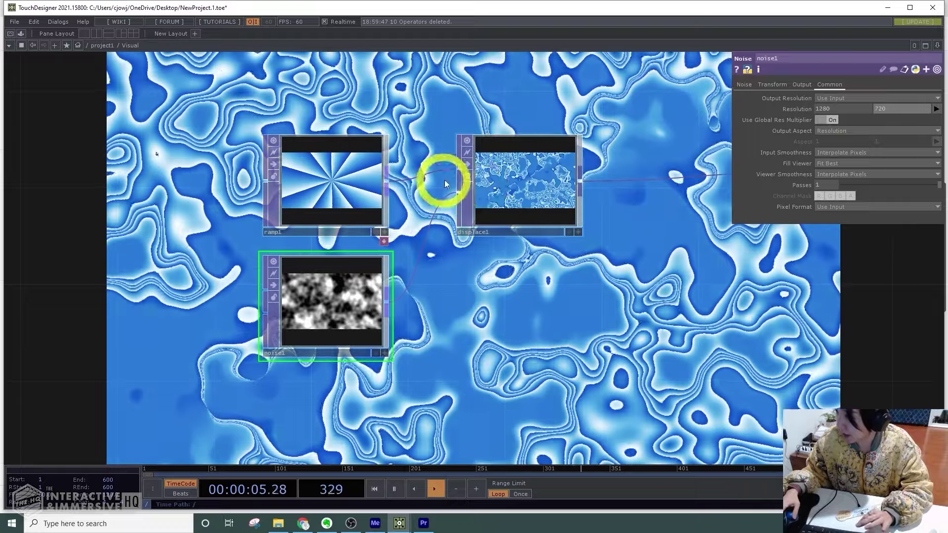
# Set both displace weights of the Displace TOP to 0.1.
pyautogui.click(517, 193)
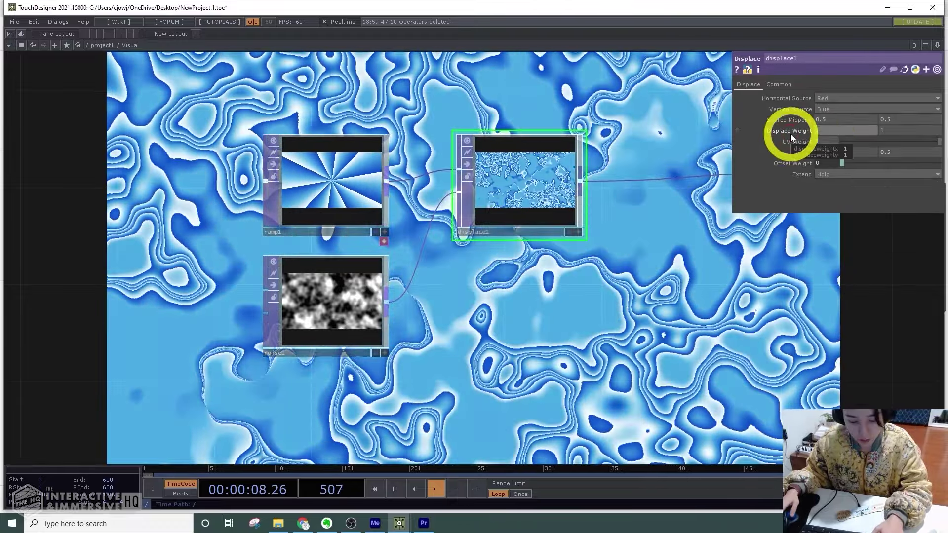
pyautogui.write('.1')
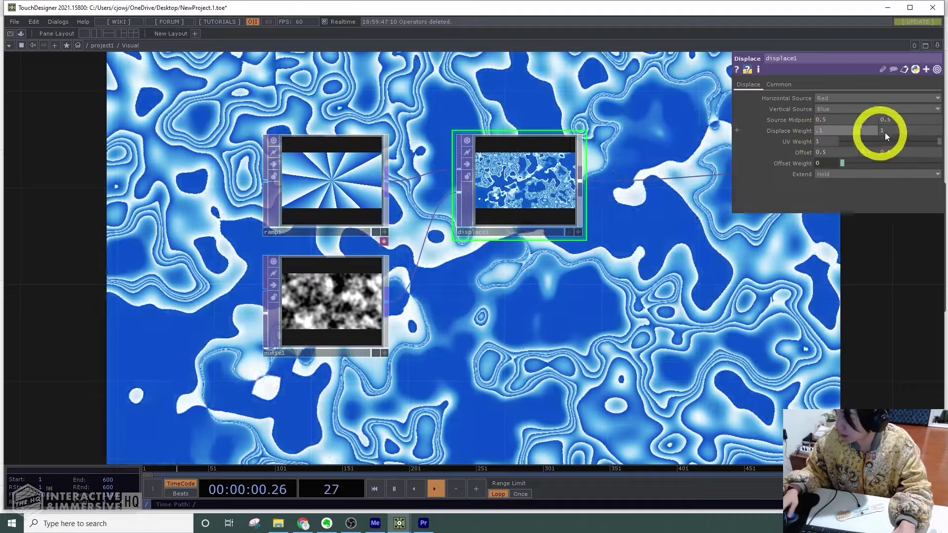
pyautogui.click(891, 131)
pyautogui.write('.1')
pyautogui.click(707, 261)
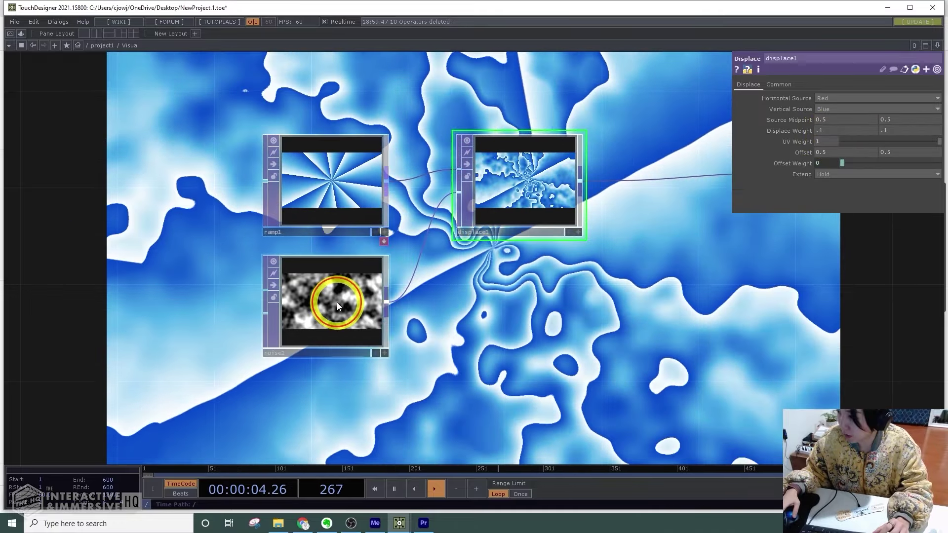
# Set the noise's period to 0.4, harmonics to 3 and harmonic spread to 0.5.
pyautogui.click(338, 303)
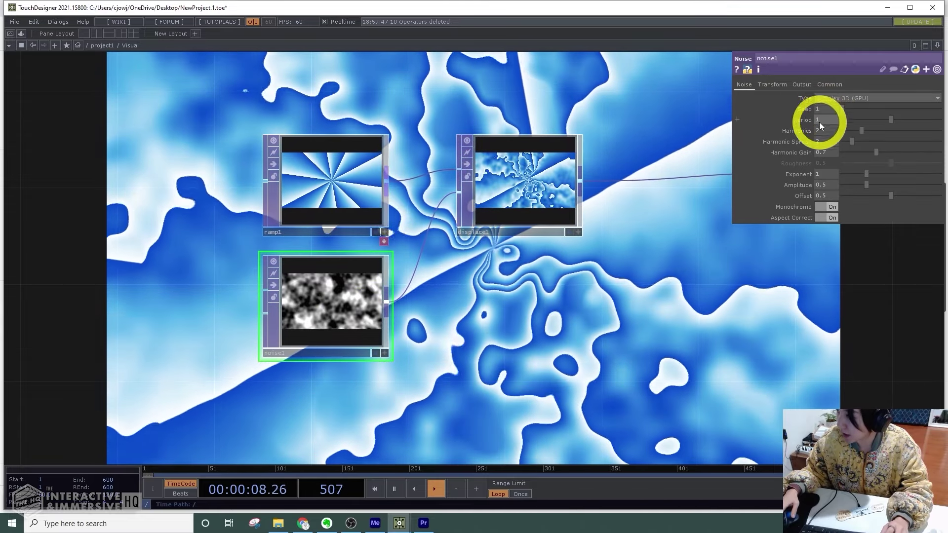
pyautogui.moveTo(819, 121); pyautogui.dragTo(788, 123)
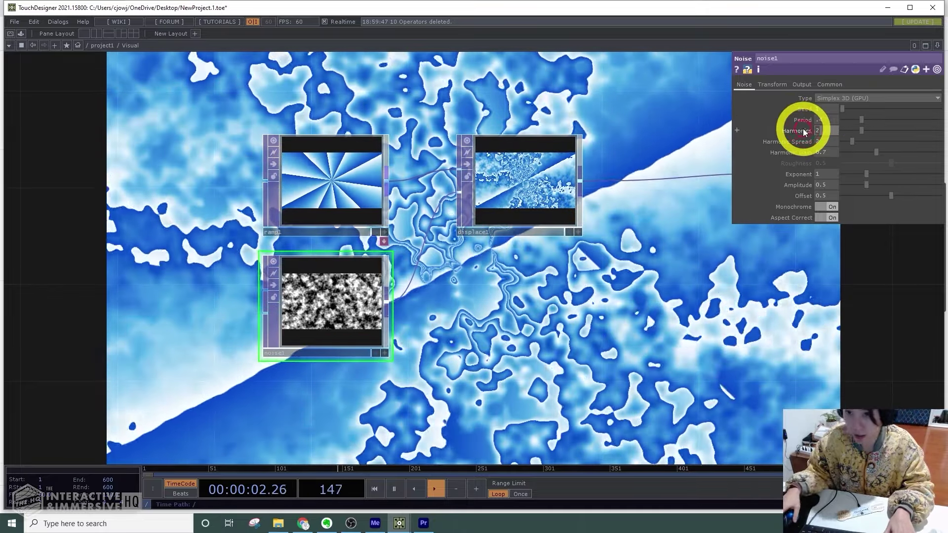
pyautogui.write('3')
pyautogui.press('Return')
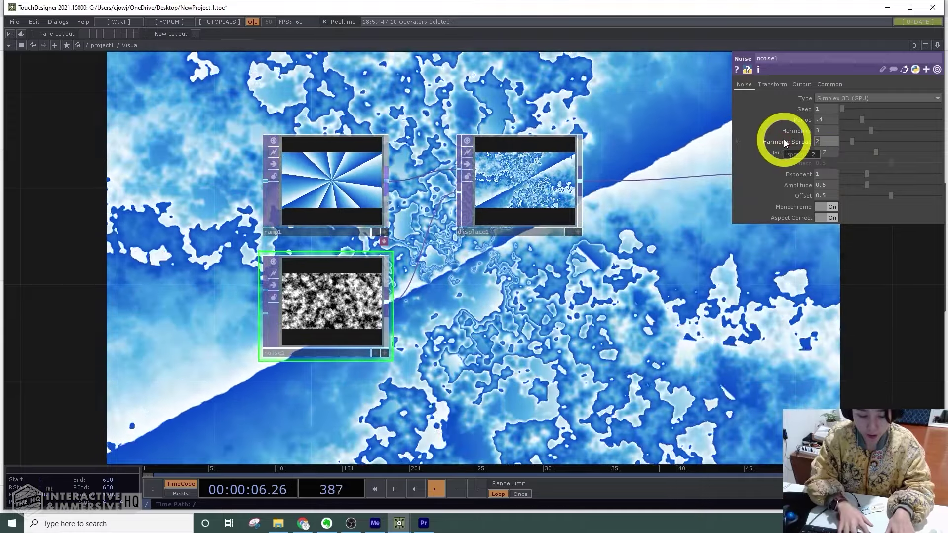
pyautogui.write('.5')
pyautogui.press('Return')
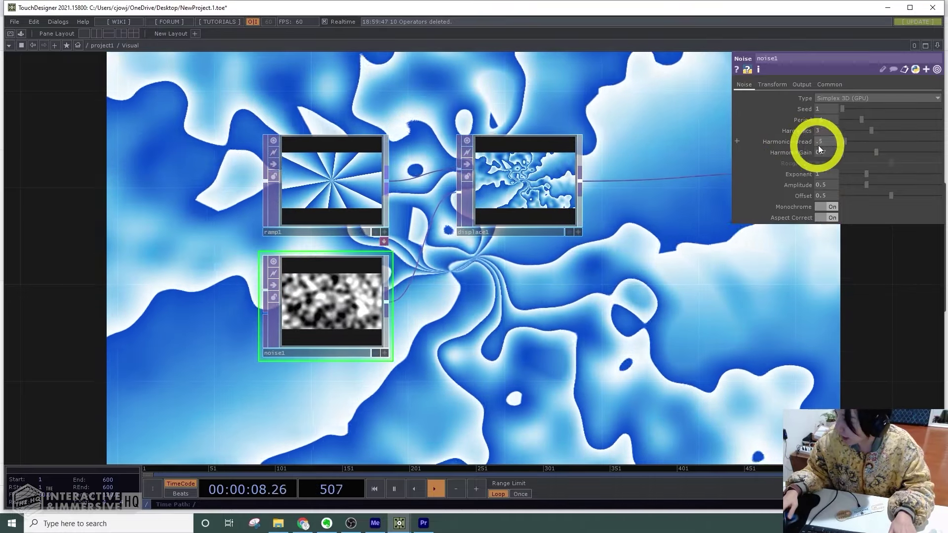
# Set the noise's harmonic gain to 1.5, exponent to 1.22 and amplitude to 0.14.
pyautogui.moveTo(832, 150); pyautogui.dragTo(772, 157)
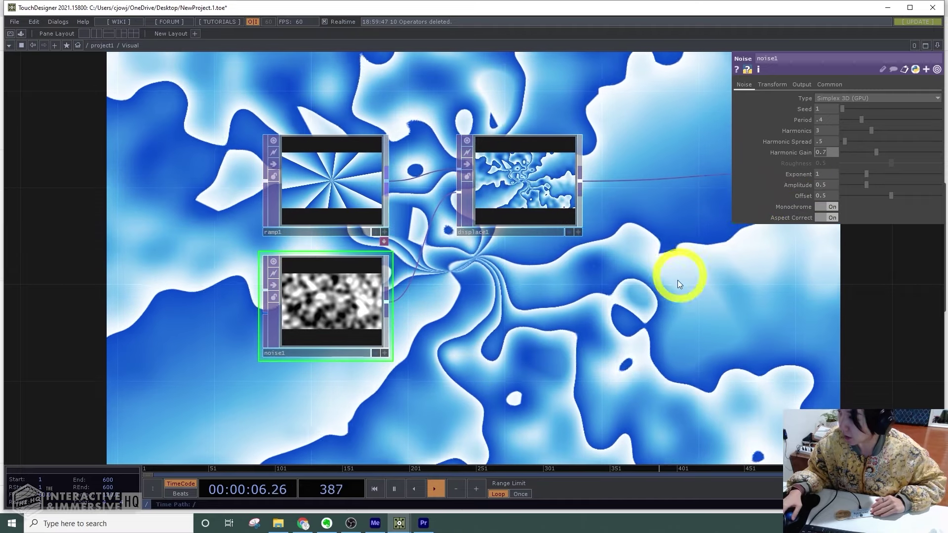
pyautogui.write('1.5')
pyautogui.press('Return')
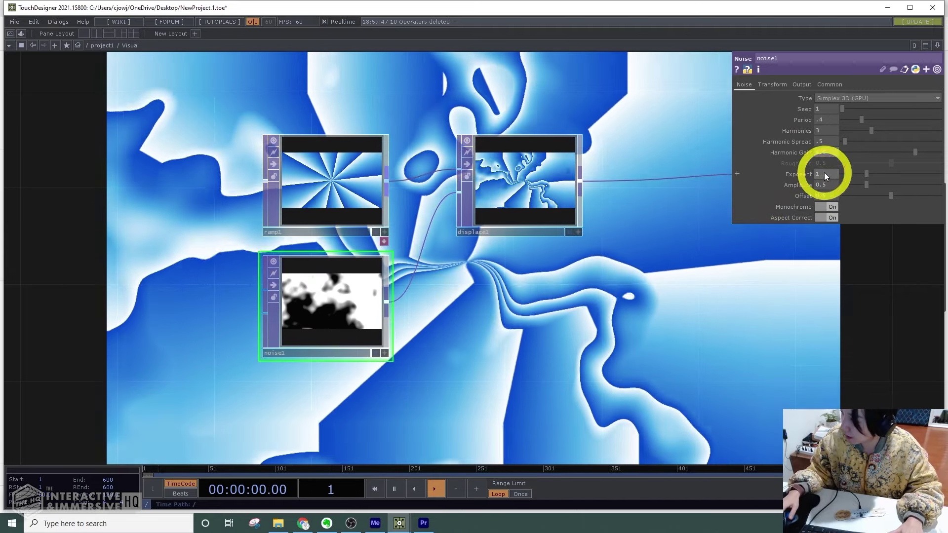
pyautogui.moveTo(824, 174); pyautogui.dragTo(783, 177)
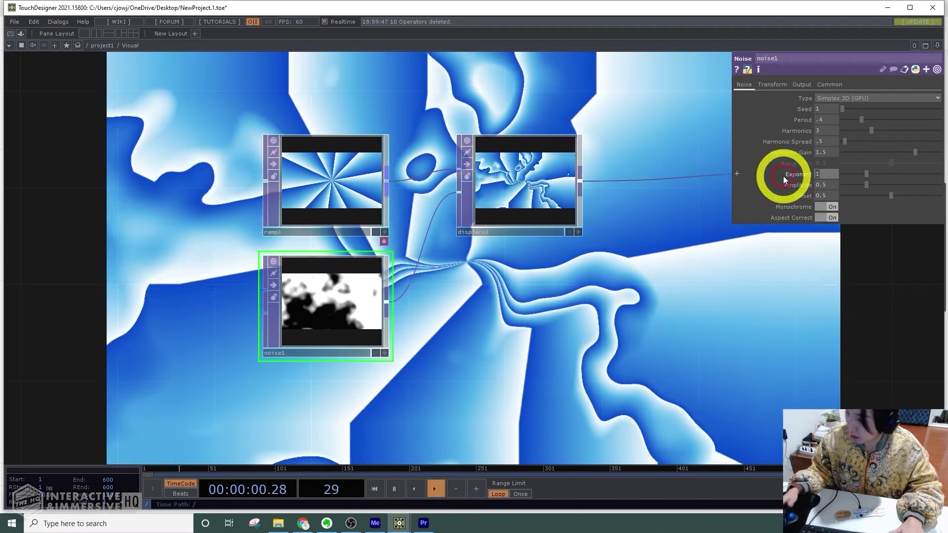
pyautogui.write('1.22')
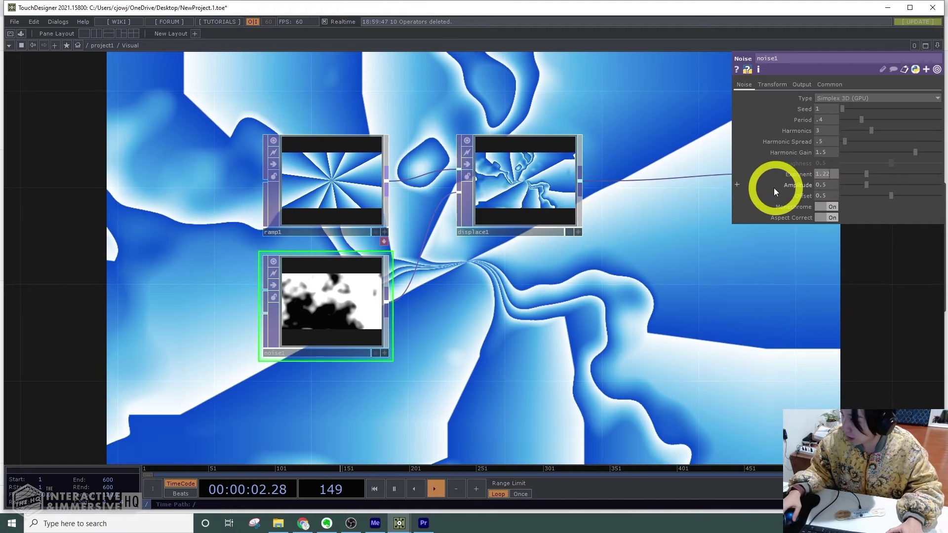
pyautogui.click(828, 185)
pyautogui.write('.1')
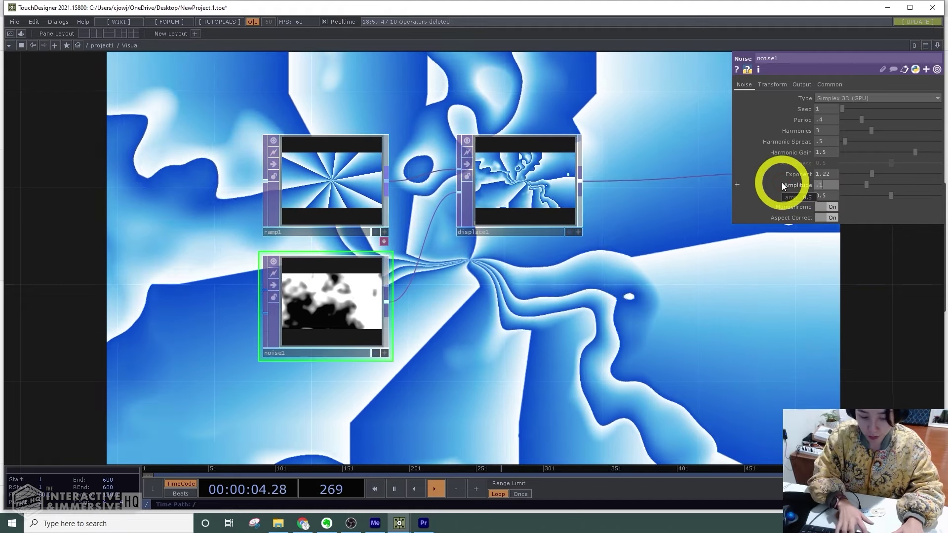
pyautogui.write('4')
pyautogui.press('Return')
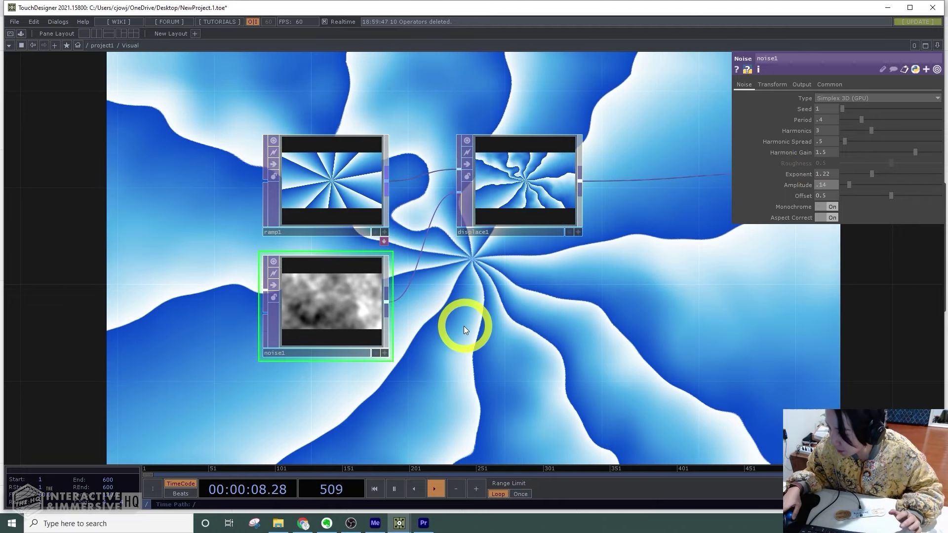
# Change the Ramp TOP's pixel format to 16-bit float (RGBA).
pyautogui.scroll(3, 464, 326)
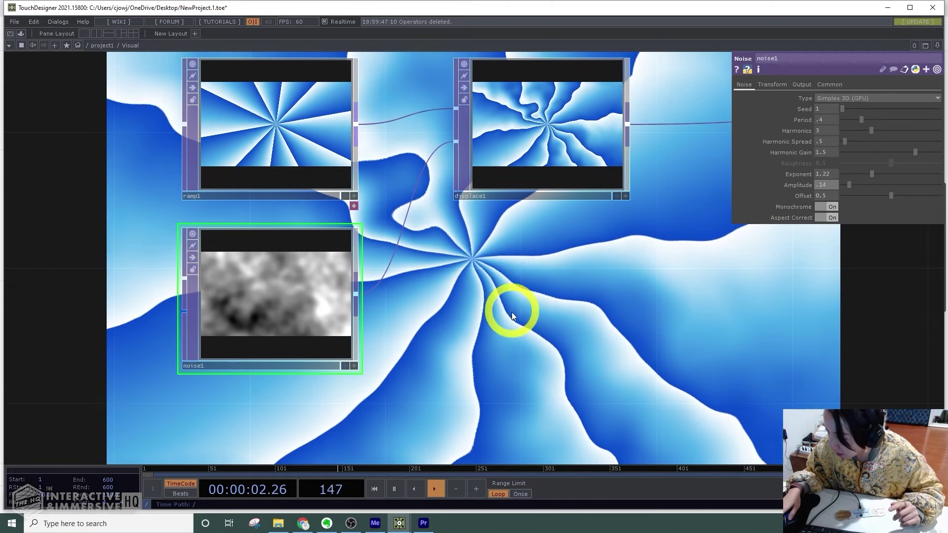
pyautogui.click(267, 124)
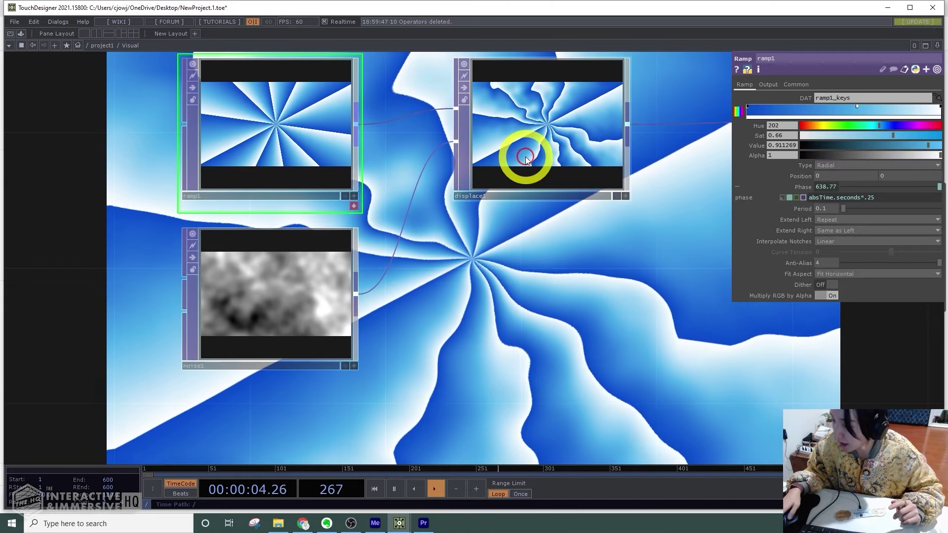
pyautogui.click(794, 85)
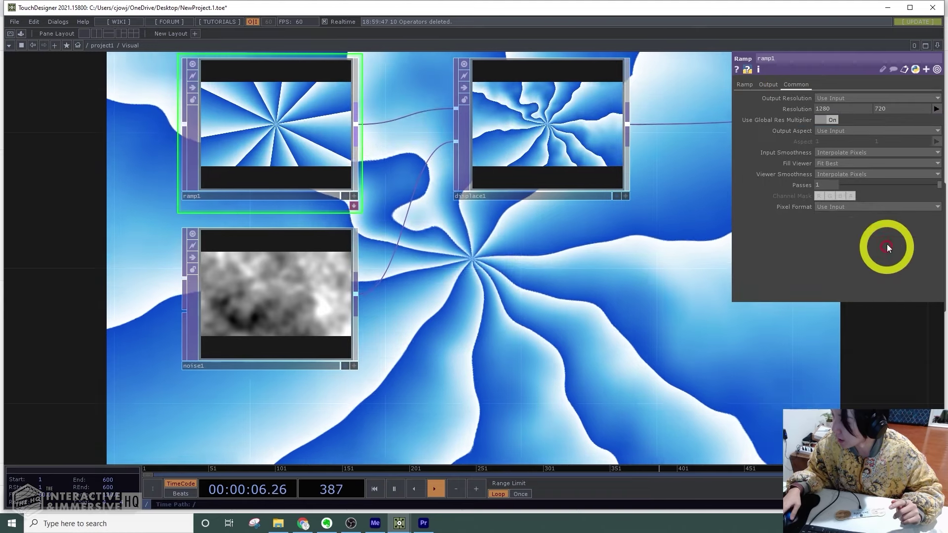
pyautogui.click(861, 210)
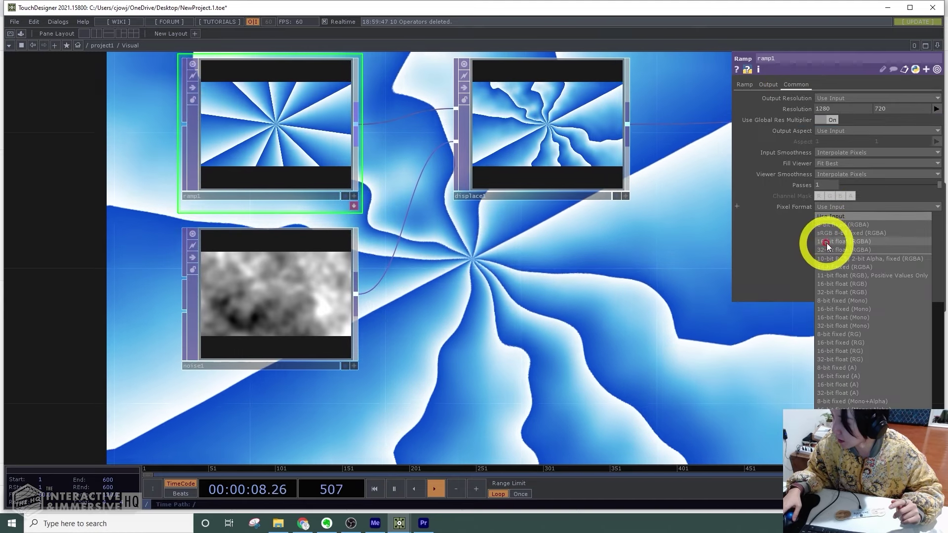
pyautogui.click(829, 242)
# Change the Noise TOP's pixel format to 16-bit float (RGBA).
pyautogui.click(336, 269)
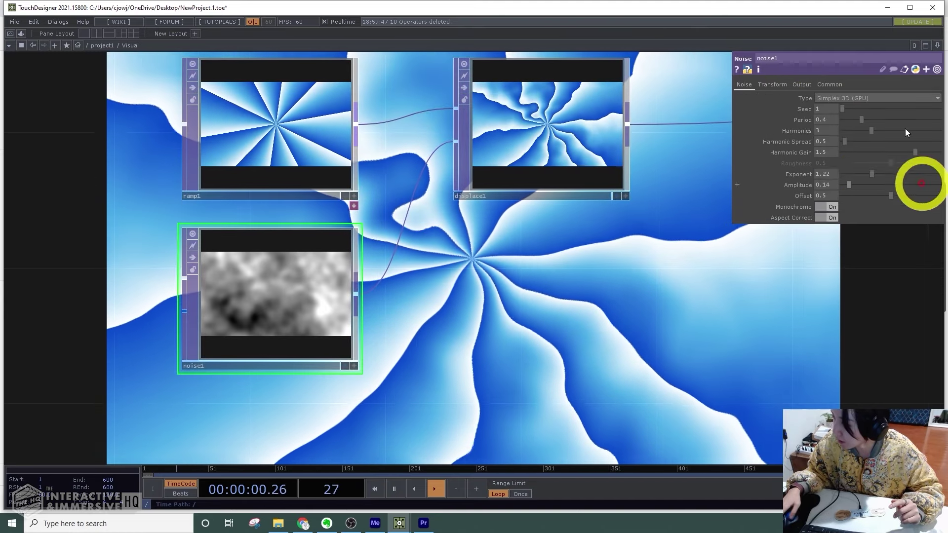
pyautogui.click(834, 85)
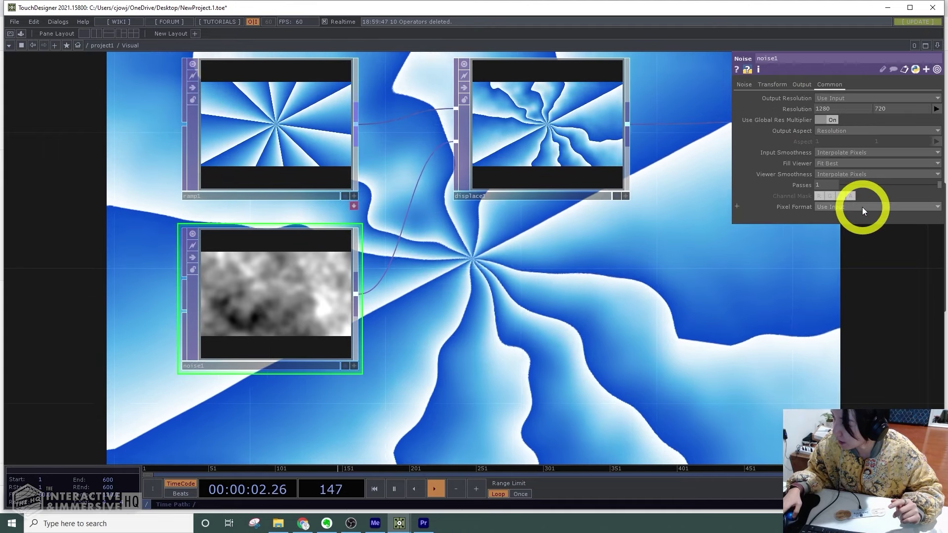
pyautogui.click(862, 210)
pyautogui.click(840, 242)
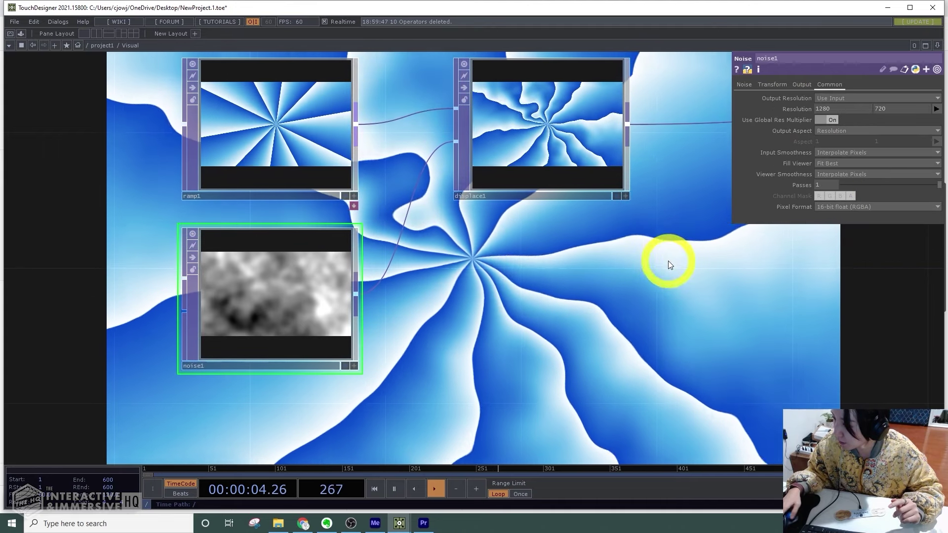
# Insert a Blur TOP between the ramp and the Displace TOP, with pre-shrink 2 and filter size 7.
pyautogui.scroll(-2, 511, 305)
pyautogui.moveTo(409, 207); pyautogui.dragTo(232, 206)
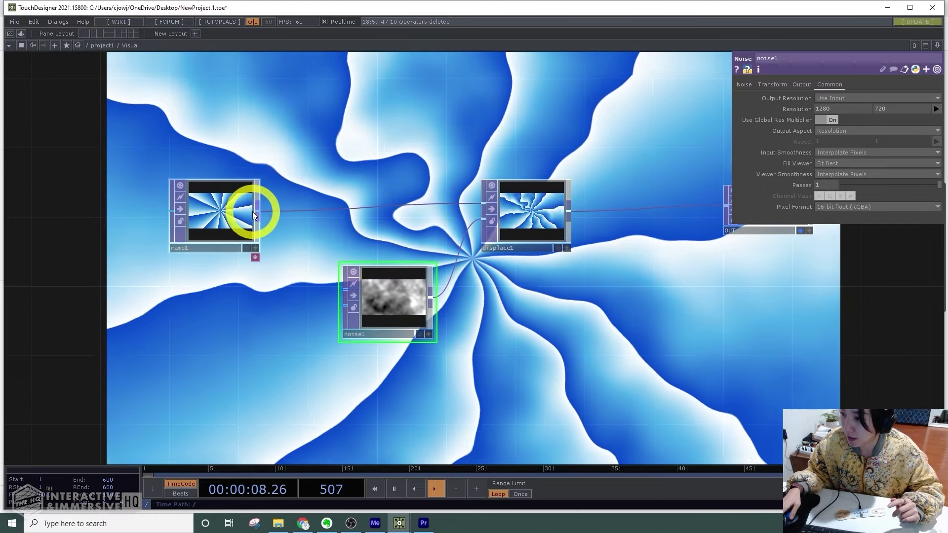
pyautogui.rightClick(256, 212)
pyautogui.write('no')
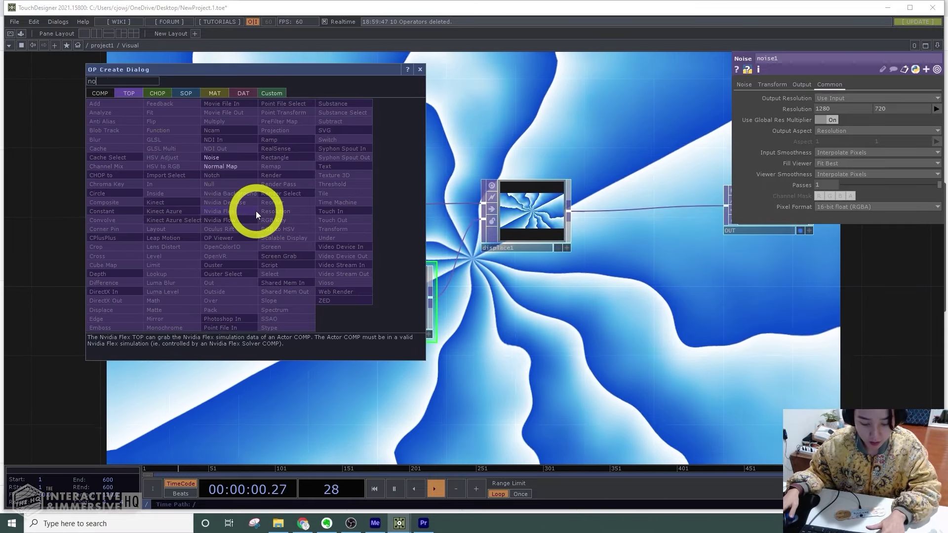
pyautogui.press('BackSpace')
pyautogui.press('BackSpace')
pyautogui.write('bl')
pyautogui.click(106, 141)
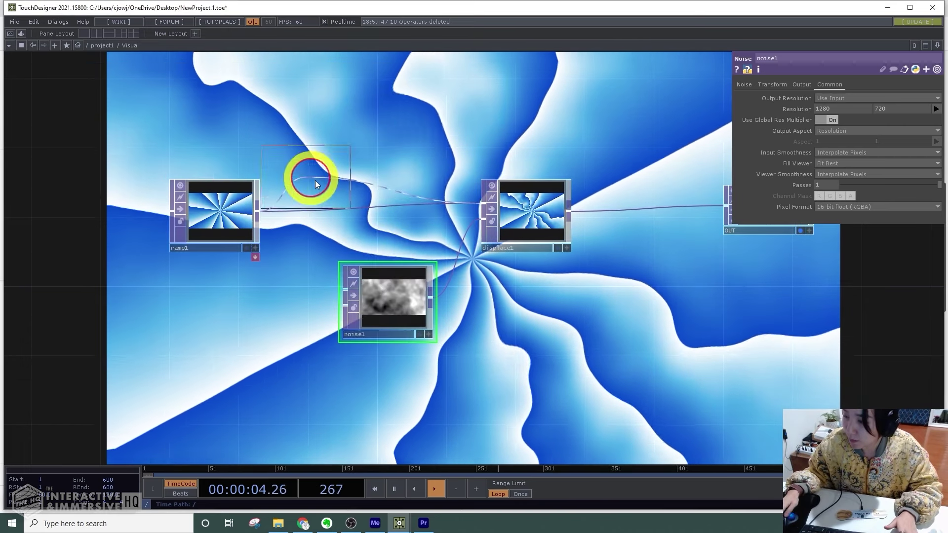
pyautogui.click(315, 180)
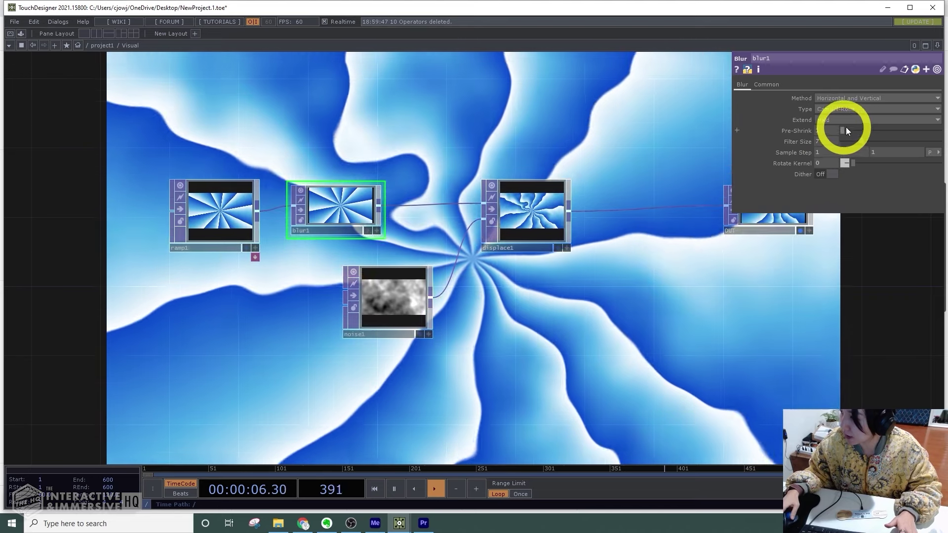
pyautogui.moveTo(844, 131)
pyautogui.mouseDown()
pyautogui.moveTo(868, 131)
pyautogui.moveTo(833, 132)
pyautogui.mouseUp()
pyautogui.click(861, 142)
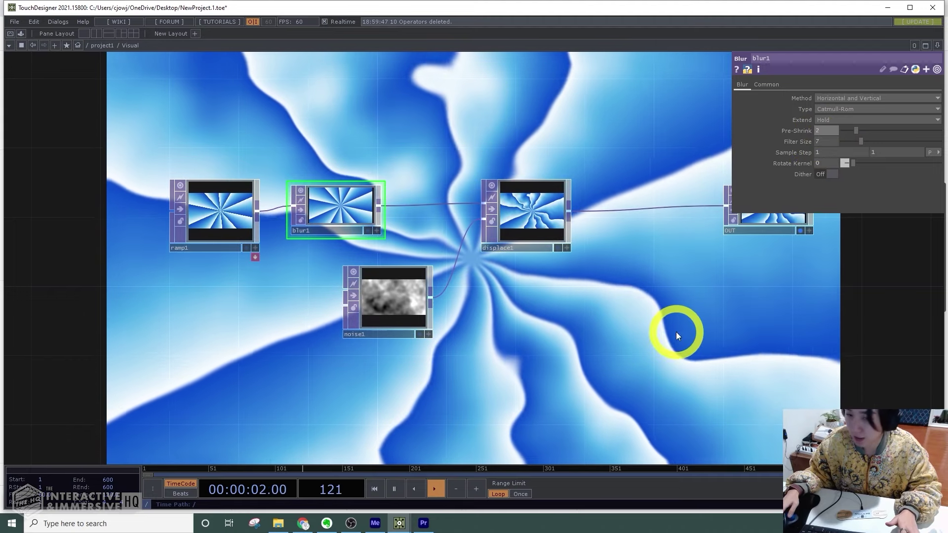
# Add an Edge TOP above the Displace TOP, feed it from the Displace output and set its strength to 3.
pyautogui.moveTo(574, 358); pyautogui.dragTo(379, 371)
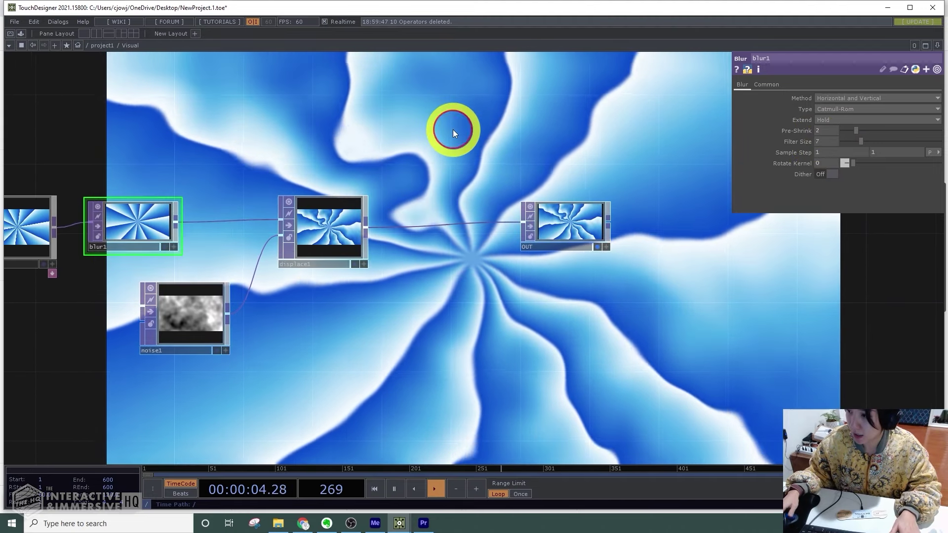
pyautogui.press('Tab')
pyautogui.write('e')
pyautogui.click(249, 262)
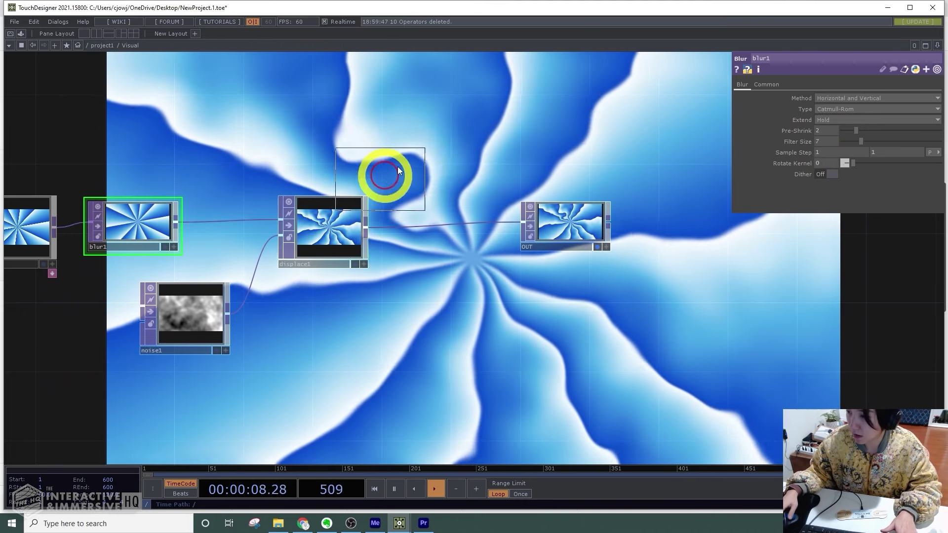
pyautogui.click(428, 143)
pyautogui.moveTo(365, 227); pyautogui.dragTo(384, 140)
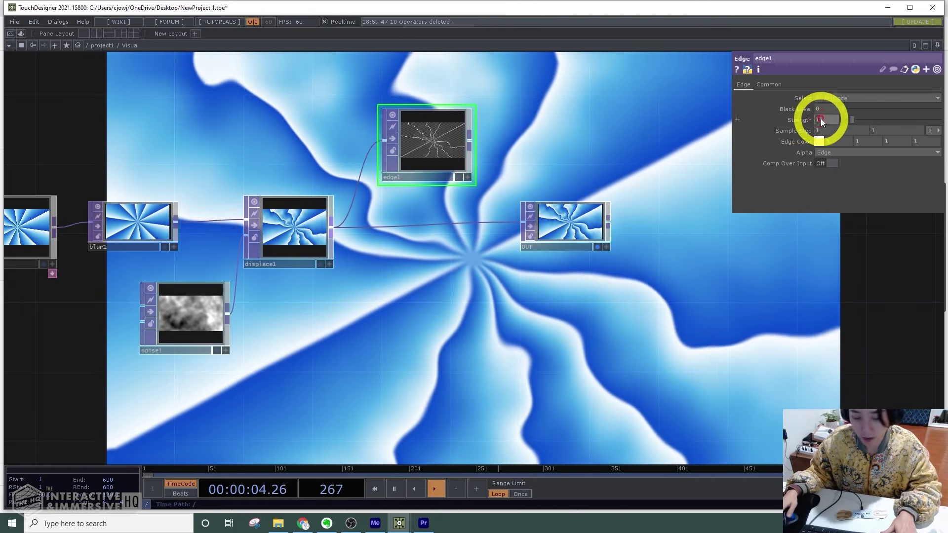
pyautogui.write('3')
pyautogui.press('Return')
# Add a second Displace TOP before OUT, wiring the first Displace TOP into both of its inputs and its output into OUT.
pyautogui.moveTo(573, 239); pyautogui.dragTo(693, 214)
pyautogui.press('Tab')
pyautogui.write('d')
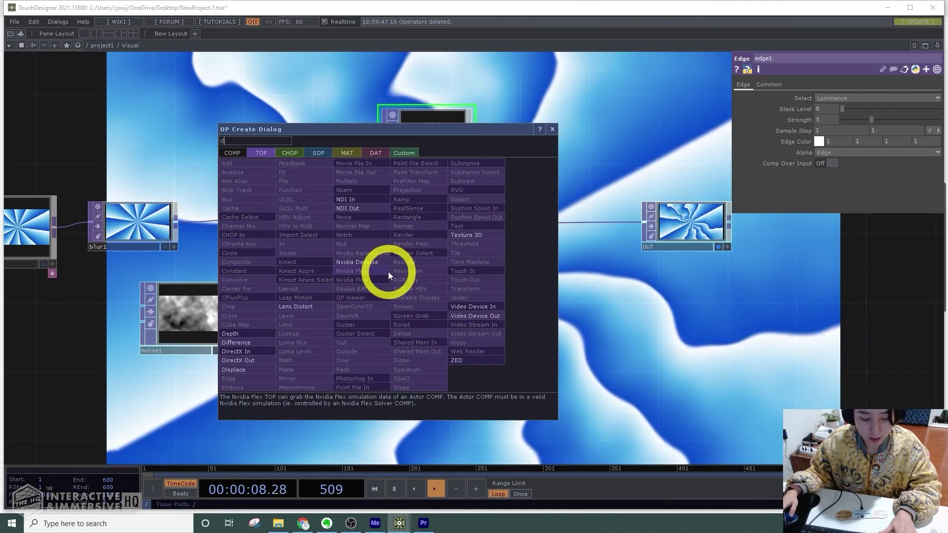
pyautogui.write('is')
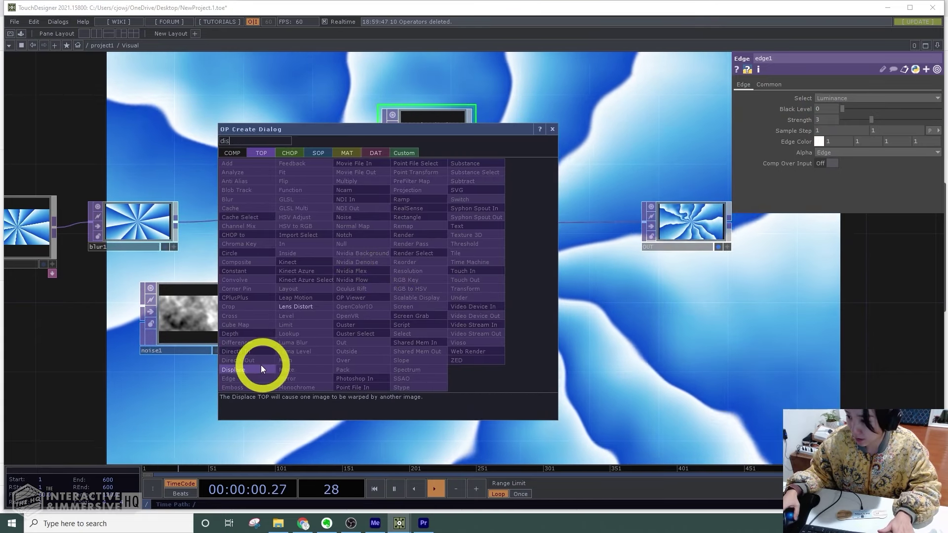
pyautogui.click(261, 370)
pyautogui.click(420, 239)
pyautogui.moveTo(336, 227); pyautogui.dragTo(383, 237)
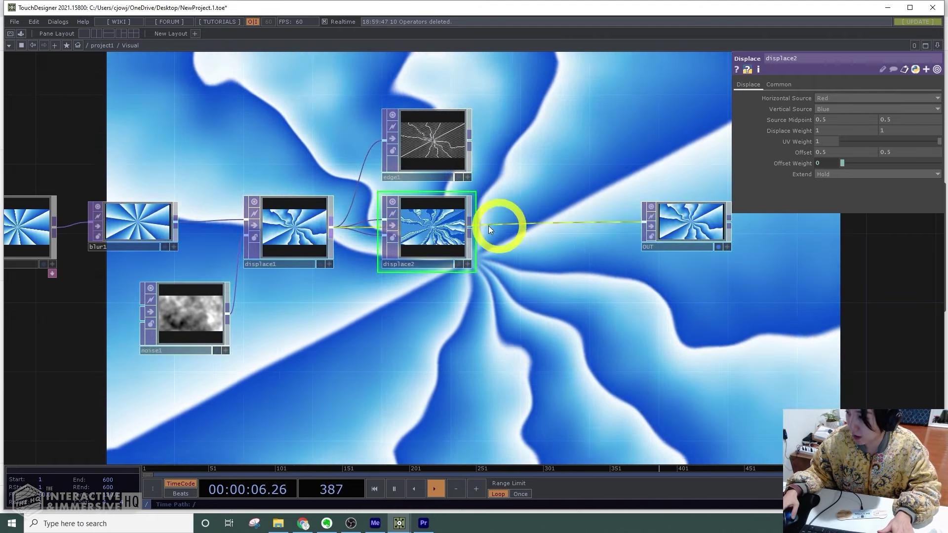
pyautogui.moveTo(468, 229); pyautogui.dragTo(518, 225)
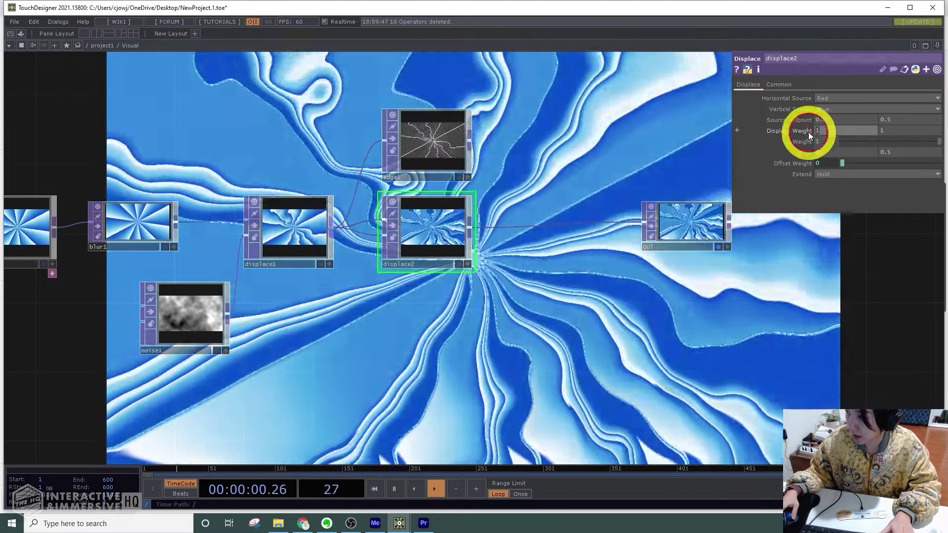
# Set both displace weight values of the second Displace TOP to 0.1.
pyautogui.click(810, 131)
pyautogui.write('.1')
pyautogui.press('Return')
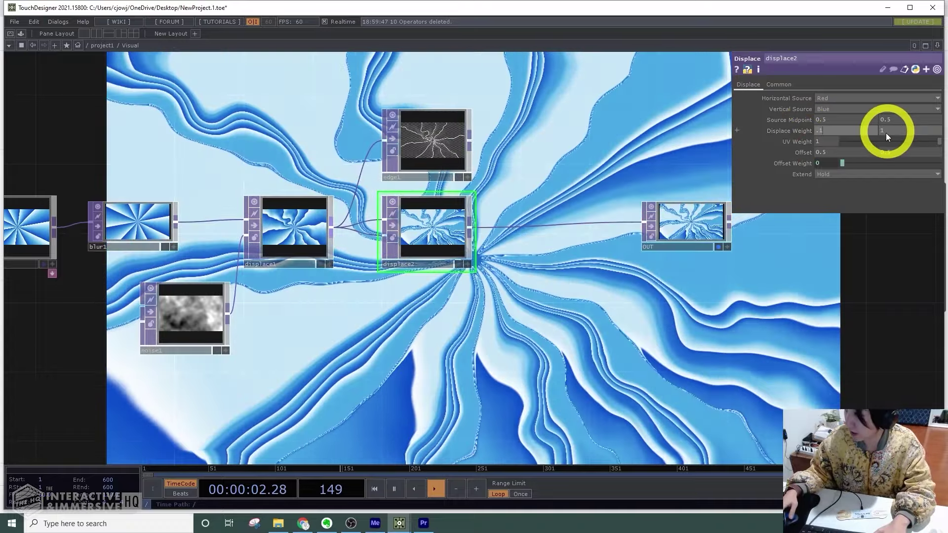
pyautogui.click(886, 132)
pyautogui.write('.1')
pyautogui.press('Return')
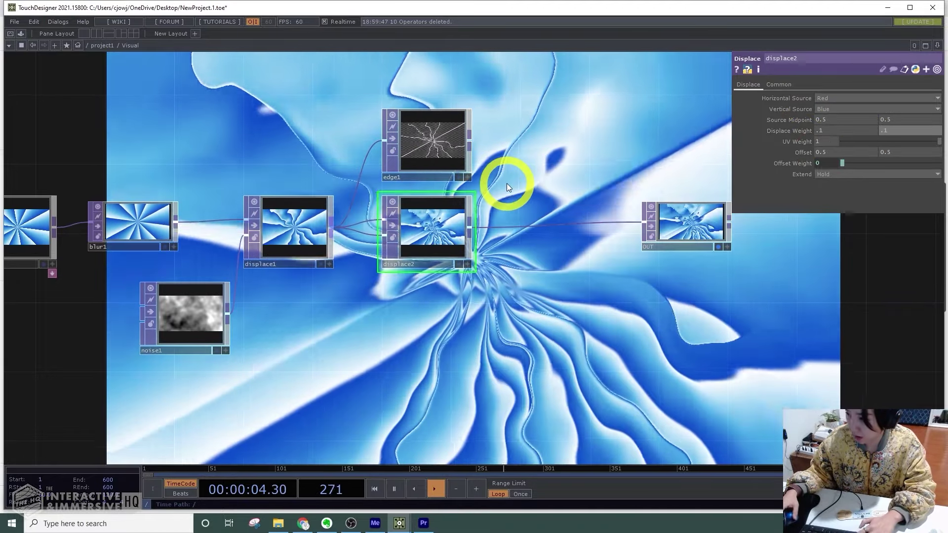
# Add a Composite TOP that combines the Edge TOP and the second Displace TOP, and wire it into OUT.
pyautogui.moveTo(553, 177); pyautogui.dragTo(533, 195)
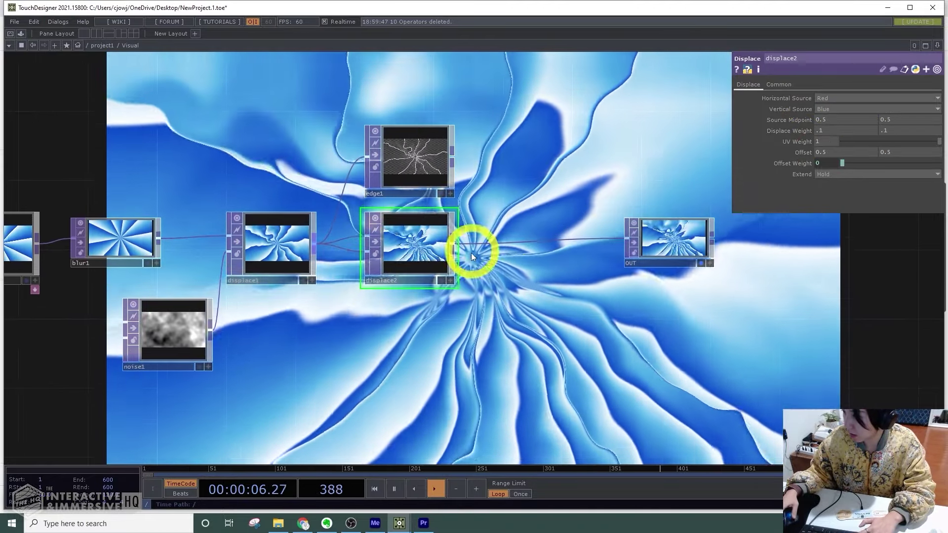
pyautogui.moveTo(441, 257); pyautogui.dragTo(420, 290)
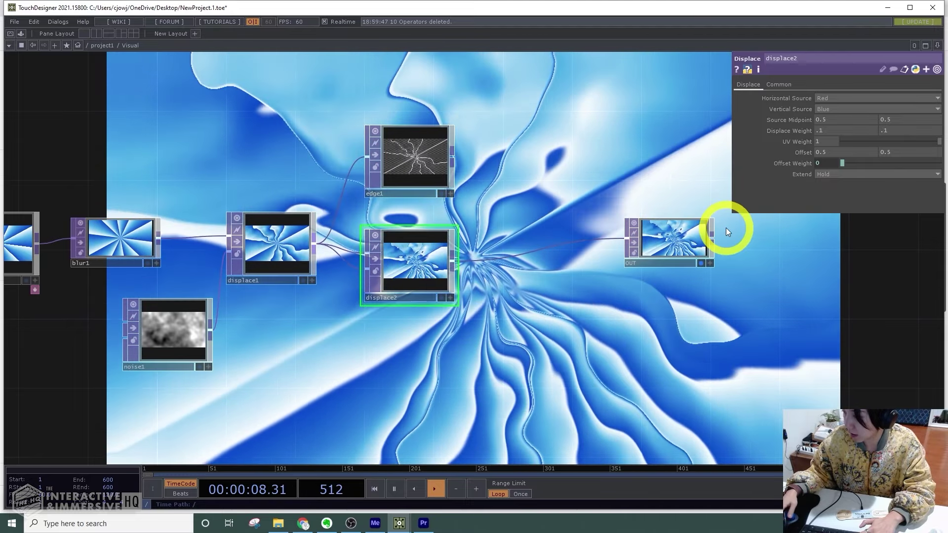
pyautogui.moveTo(681, 239); pyautogui.dragTo(733, 239)
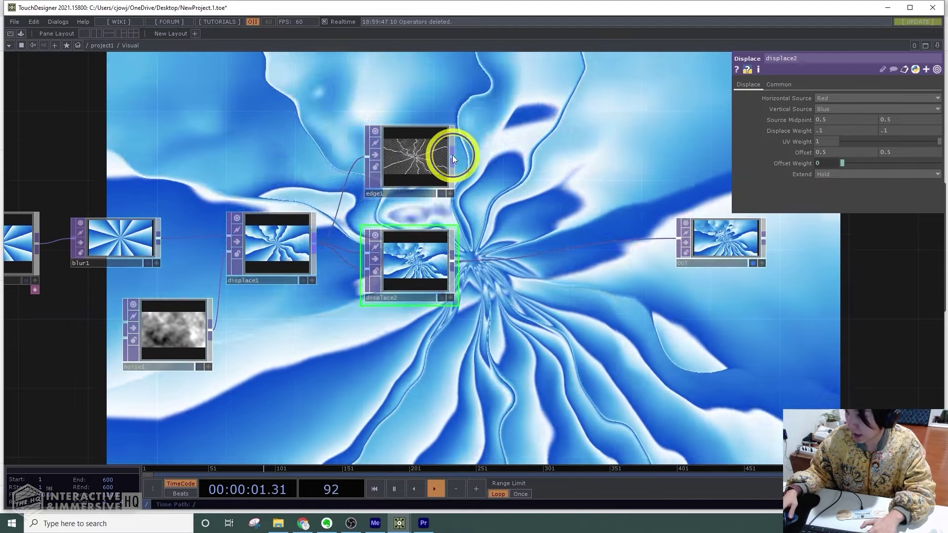
pyautogui.rightClick(452, 155)
pyautogui.write('com')
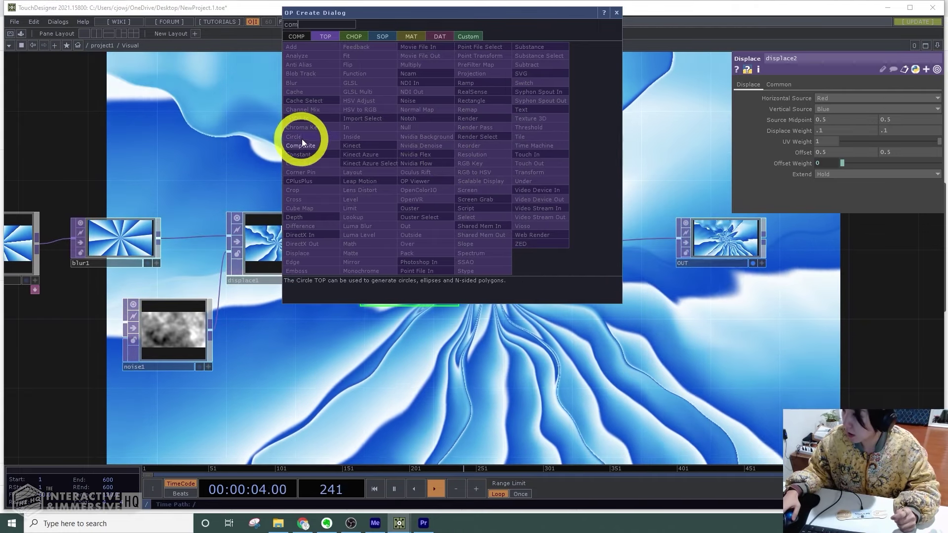
pyautogui.click(301, 145)
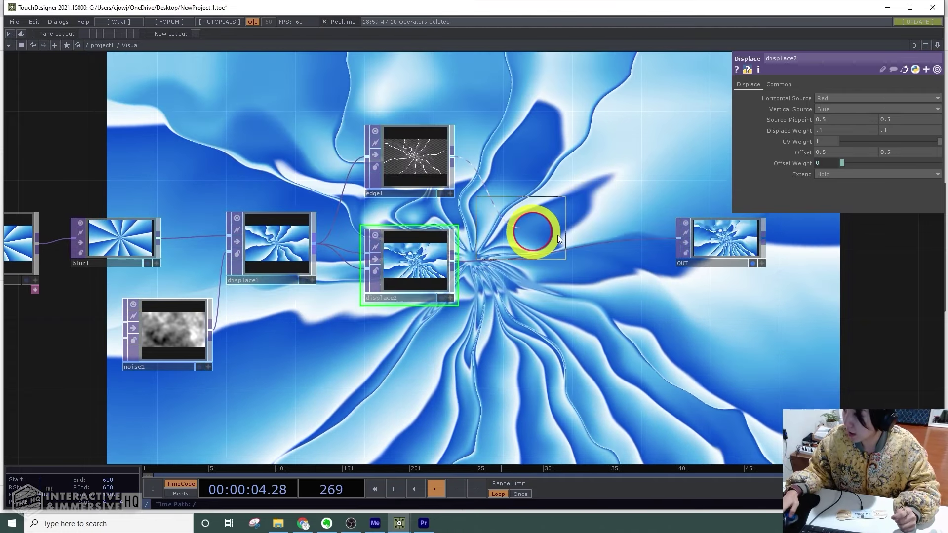
pyautogui.click(562, 203)
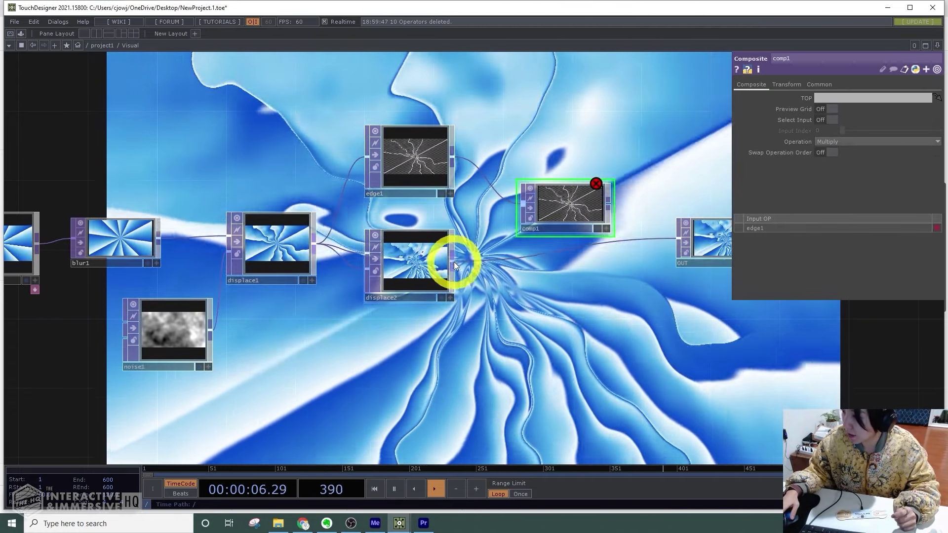
pyautogui.moveTo(454, 263); pyautogui.dragTo(523, 208)
pyautogui.moveTo(500, 311); pyautogui.dragTo(413, 315)
pyautogui.moveTo(521, 210); pyautogui.dragTo(592, 243)
pyautogui.moveTo(458, 205); pyautogui.dragTo(489, 218)
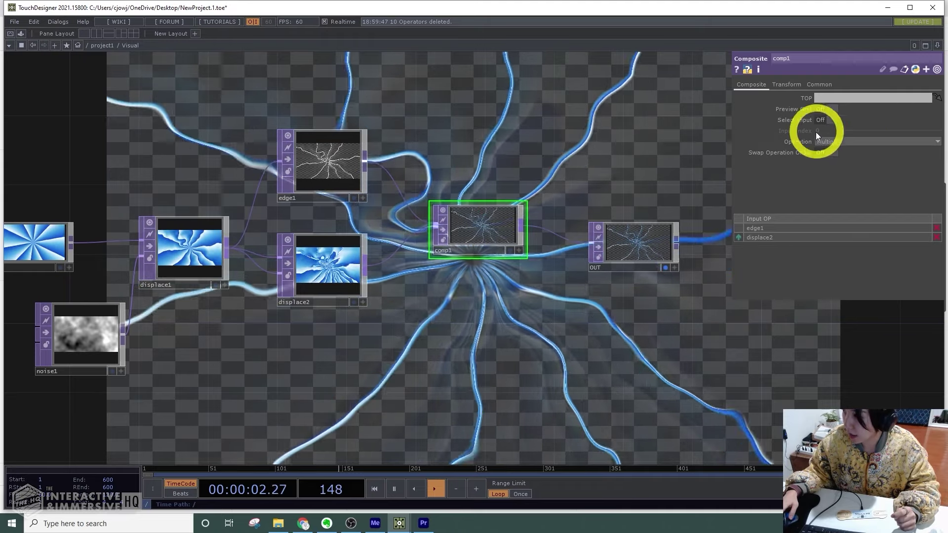
# Set the Composite TOP's operation to Brightest and the Edge TOP's strength to 1.68.
pyautogui.click(832, 141)
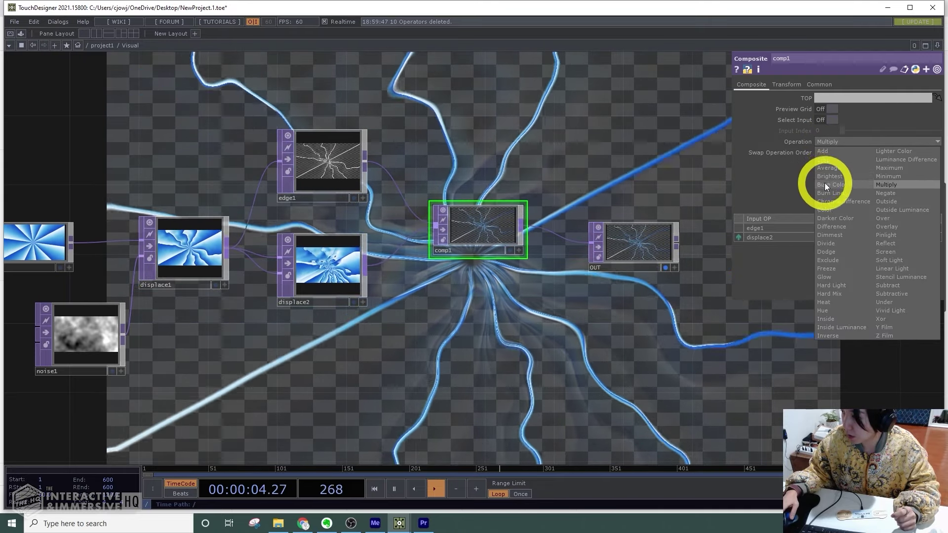
pyautogui.click(844, 177)
pyautogui.moveTo(616, 158); pyautogui.dragTo(533, 132)
pyautogui.click(235, 147)
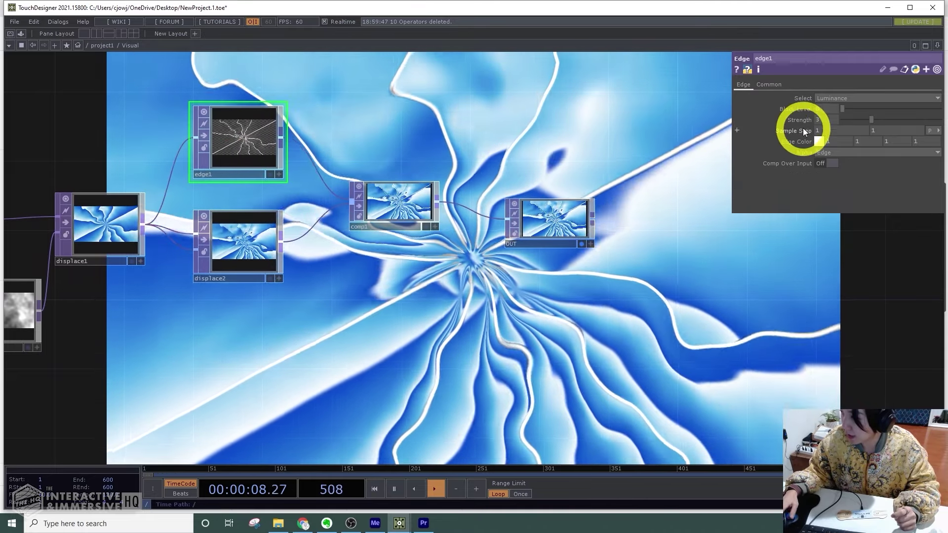
pyautogui.moveTo(870, 119); pyautogui.dragTo(851, 123)
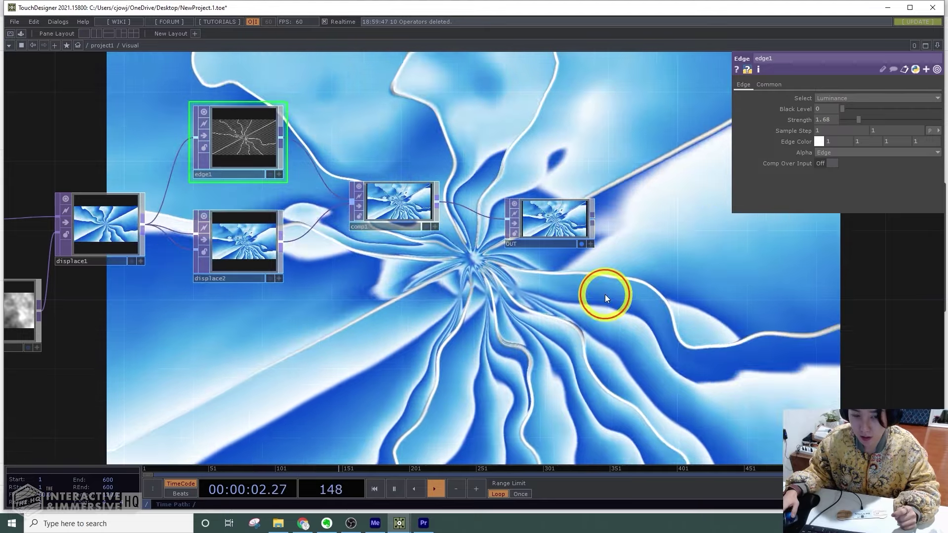
# Space out the end of the network by moving the Composite TOP and OUT farther along the chain.
pyautogui.moveTo(605, 295); pyautogui.dragTo(428, 298)
pyautogui.moveTo(387, 232); pyautogui.dragTo(529, 228)
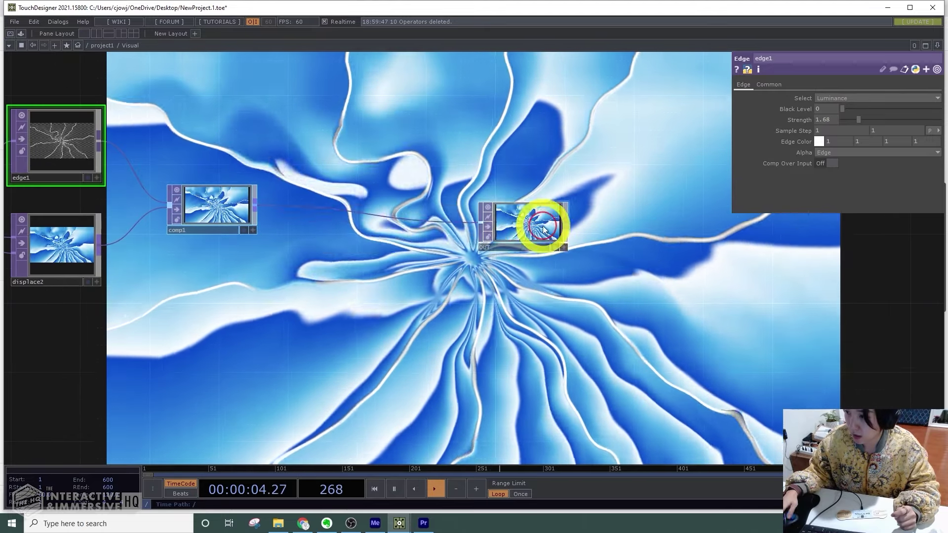
pyautogui.moveTo(462, 183); pyautogui.dragTo(684, 204)
pyautogui.moveTo(419, 226); pyautogui.dragTo(455, 226)
pyautogui.moveTo(397, 165); pyautogui.dragTo(470, 203)
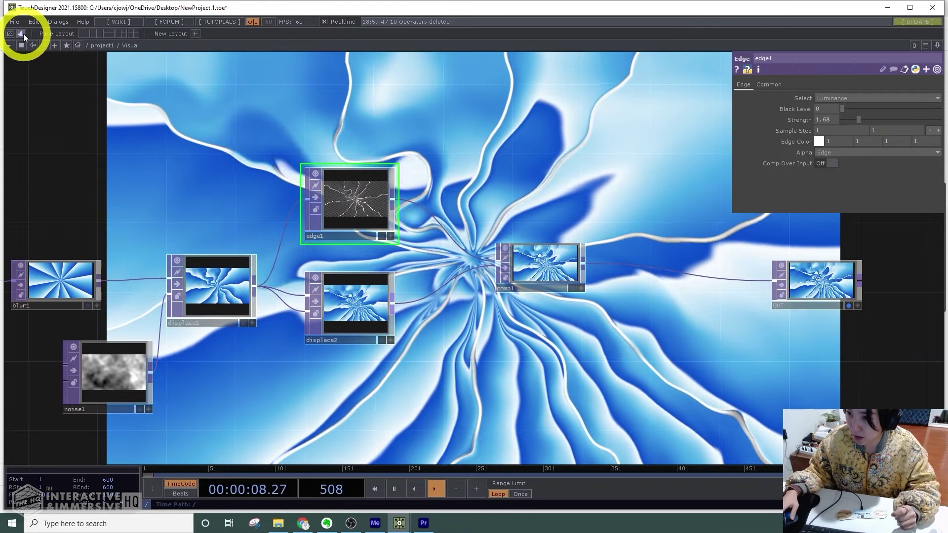
# Add the feedback component from the ImageFilters palette and wire it between the Edge TOP and the Composite TOP.
pyautogui.click(22, 34)
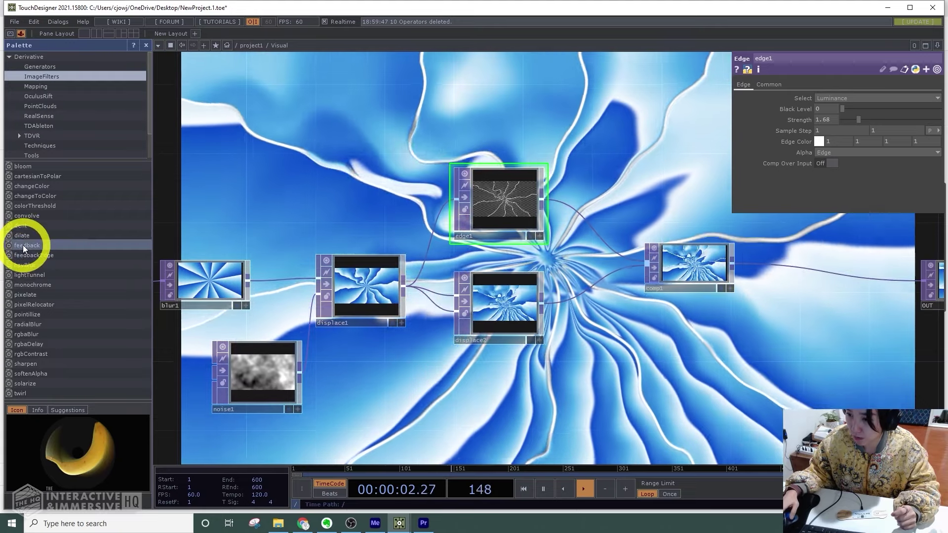
pyautogui.moveTo(23, 245); pyautogui.dragTo(603, 194)
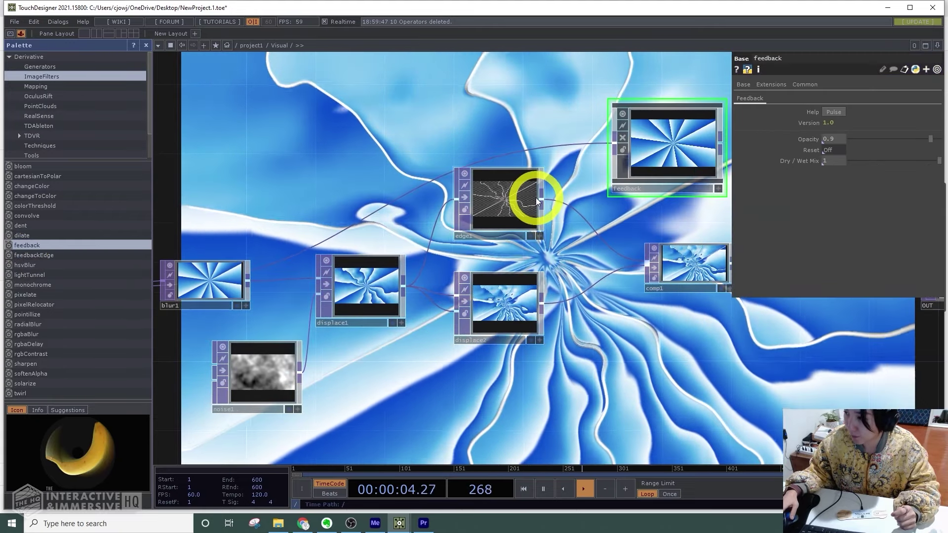
pyautogui.moveTo(539, 199); pyautogui.dragTo(607, 147)
pyautogui.moveTo(599, 198); pyautogui.dragTo(529, 205)
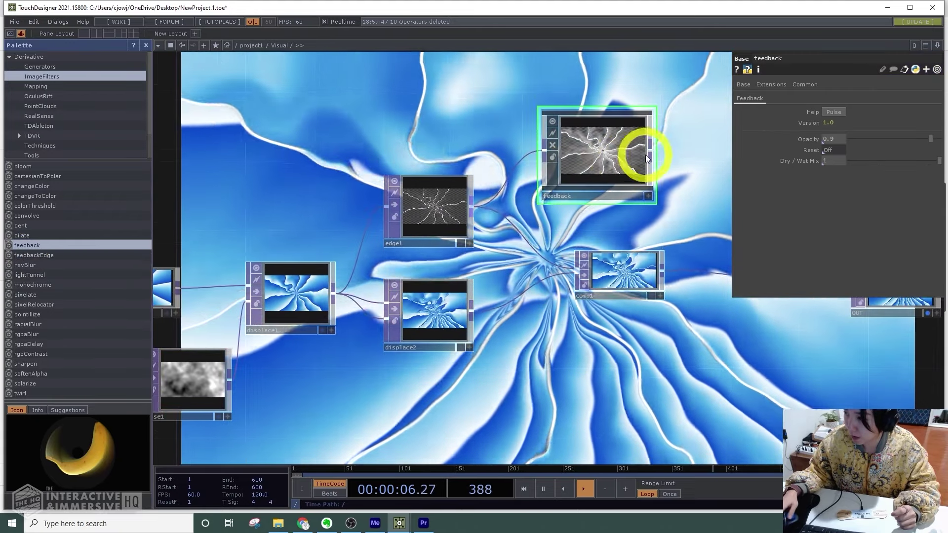
pyautogui.moveTo(651, 152); pyautogui.dragTo(577, 271)
pyautogui.moveTo(593, 144); pyautogui.dragTo(573, 174)
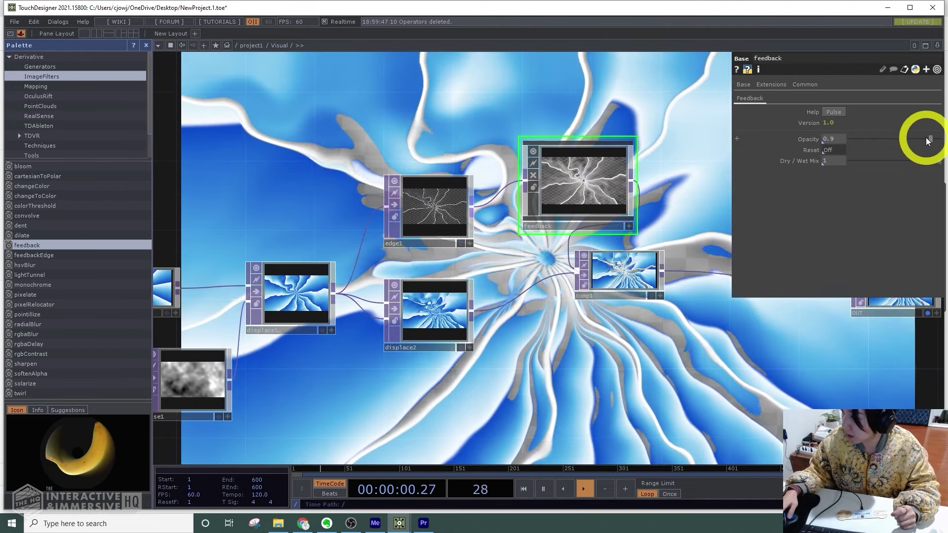
# Lower the feedback component's opacity and reposition the feedback and Composite operators.
pyautogui.moveTo(926, 141); pyautogui.dragTo(912, 144)
pyautogui.moveTo(553, 321); pyautogui.dragTo(449, 243)
pyautogui.moveTo(410, 150); pyautogui.dragTo(393, 185)
pyautogui.moveTo(454, 231); pyautogui.dragTo(524, 249)
# Change the Composite TOP's operation to Add and set the Edge TOP's strength to 0.15.
pyautogui.click(839, 141)
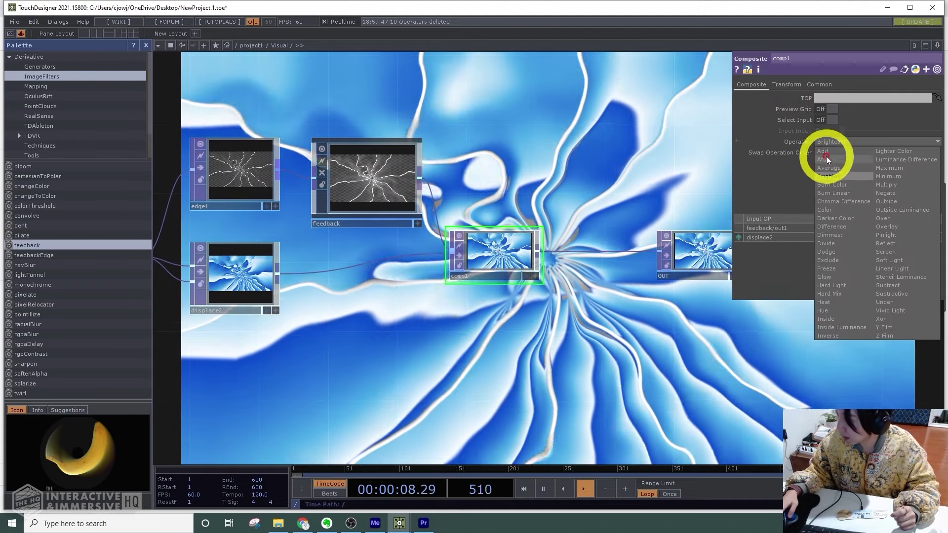
pyautogui.click(828, 152)
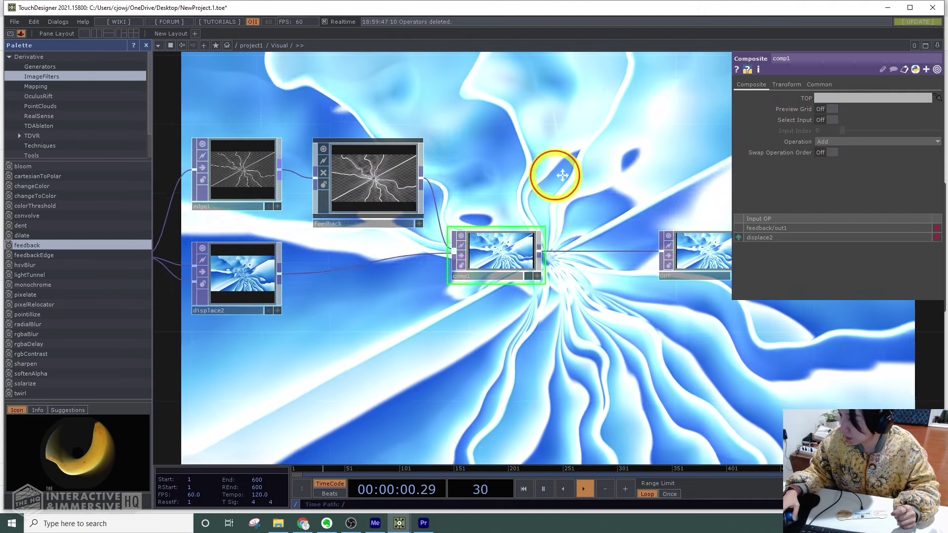
pyautogui.moveTo(563, 175); pyautogui.dragTo(552, 170)
pyautogui.click(275, 169)
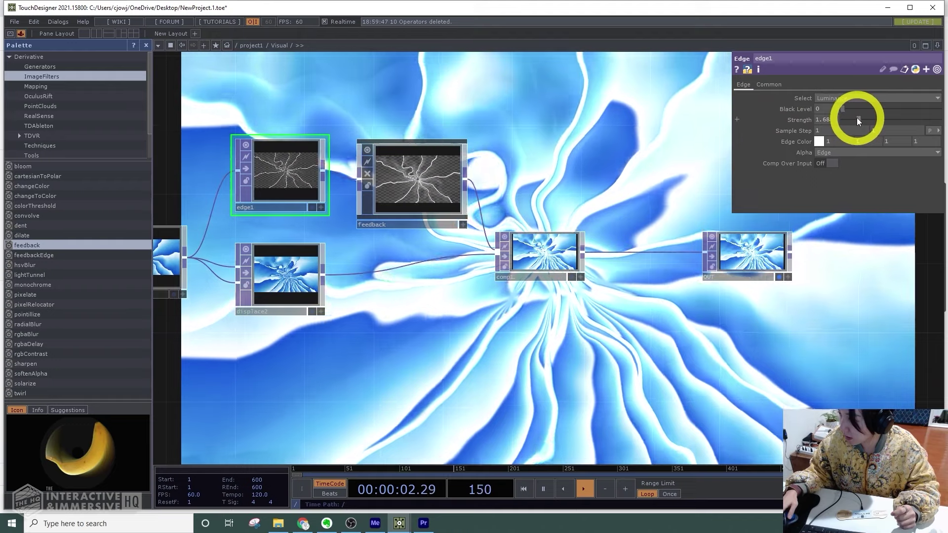
pyautogui.moveTo(858, 119); pyautogui.dragTo(845, 120)
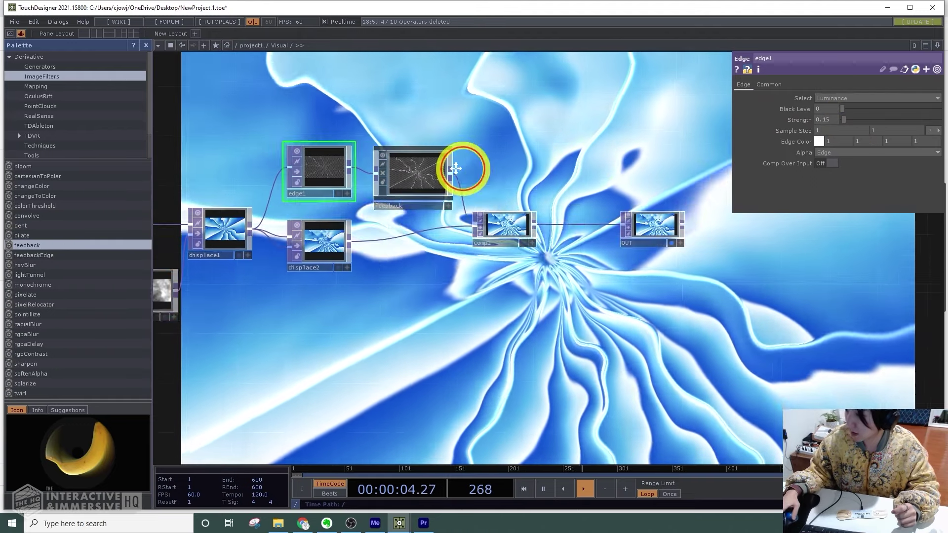
# Move OUT farther from the Composite TOP to leave room in the chain.
pyautogui.moveTo(455, 168); pyautogui.dragTo(383, 174)
pyautogui.moveTo(572, 243); pyautogui.dragTo(657, 244)
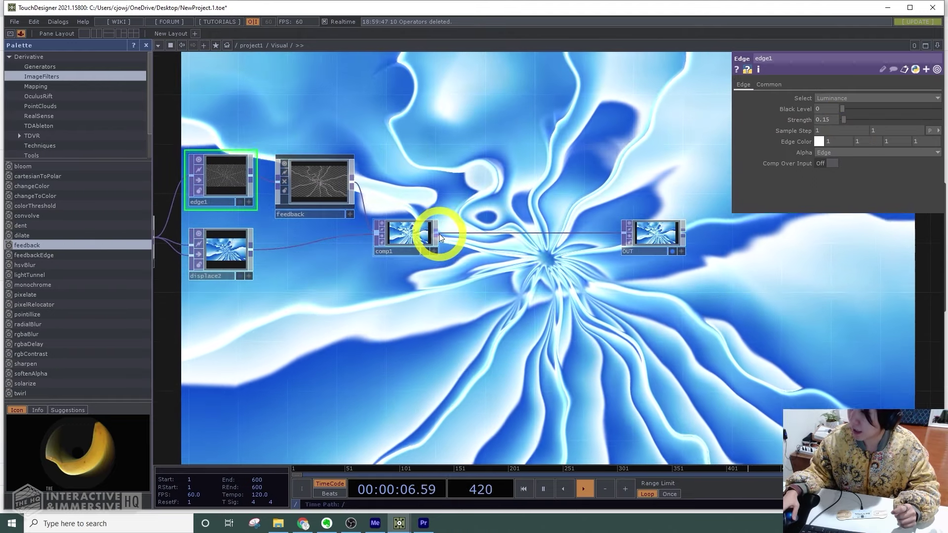
# Insert an HSV Adjust TOP between the Composite TOP and OUT, and set its Hue Offset to 7.
pyautogui.rightClick(439, 235)
pyautogui.write('hs')
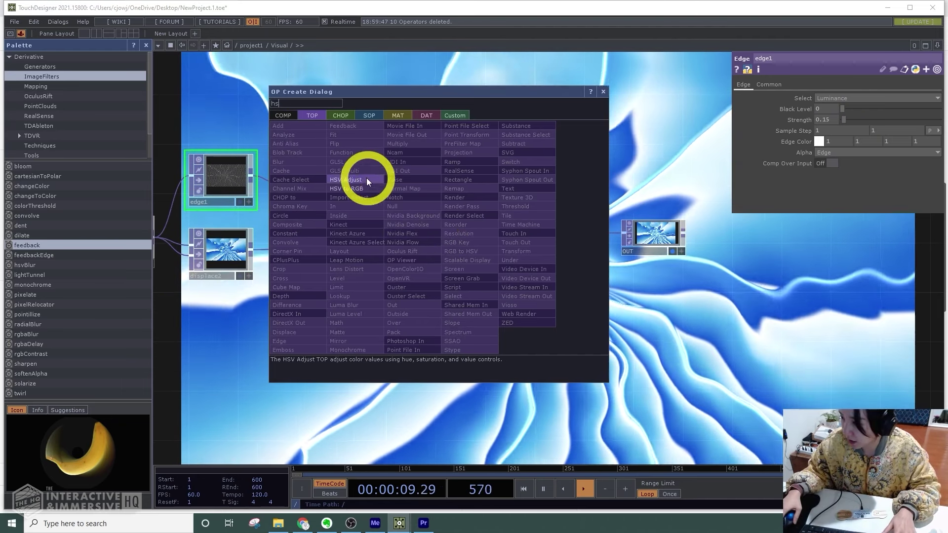
pyautogui.click(363, 180)
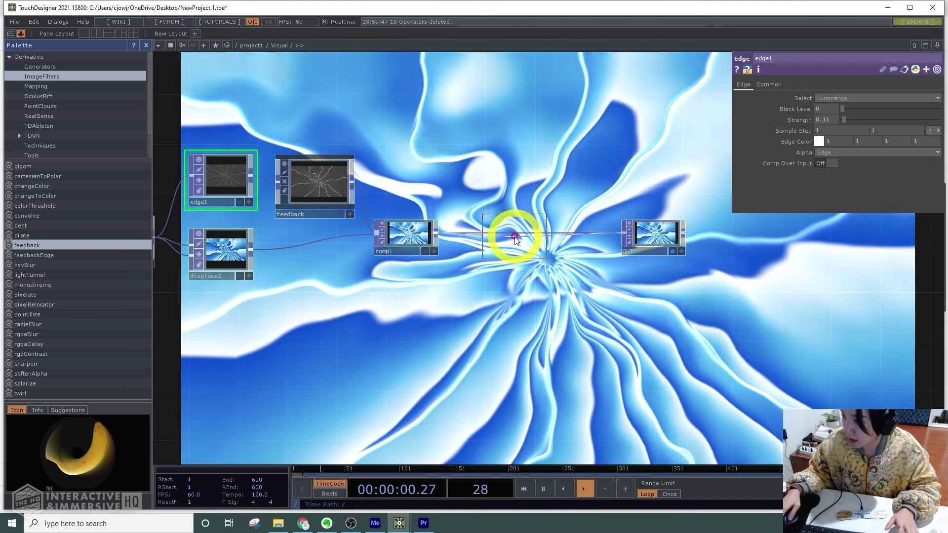
pyautogui.click(515, 239)
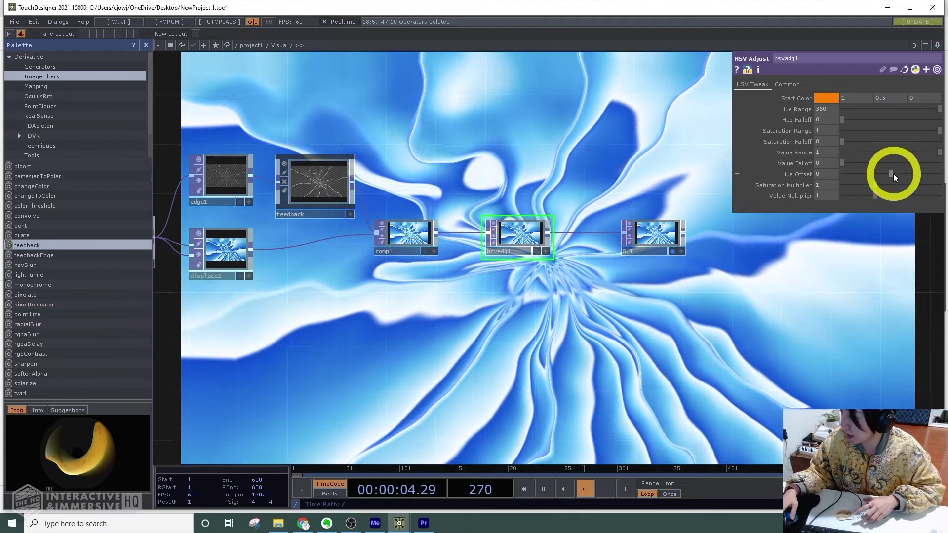
pyautogui.moveTo(894, 174); pyautogui.dragTo(831, 174)
pyautogui.scroll(-4, 790, 238)
pyautogui.moveTo(714, 318); pyautogui.dragTo(759, 298)
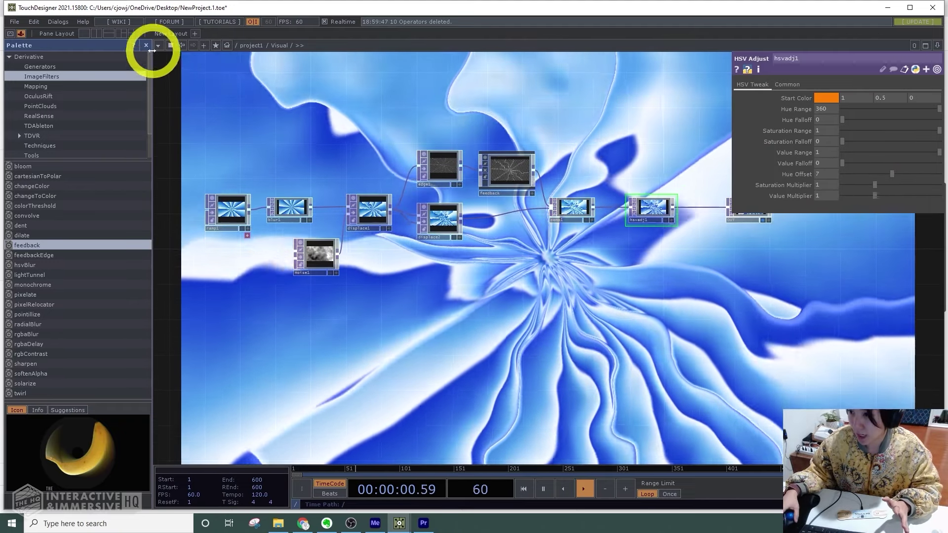
# Close the Palette, split the workspace into two side-by-side network panes, and open the MIDI base in the first one.
pyautogui.click(146, 45)
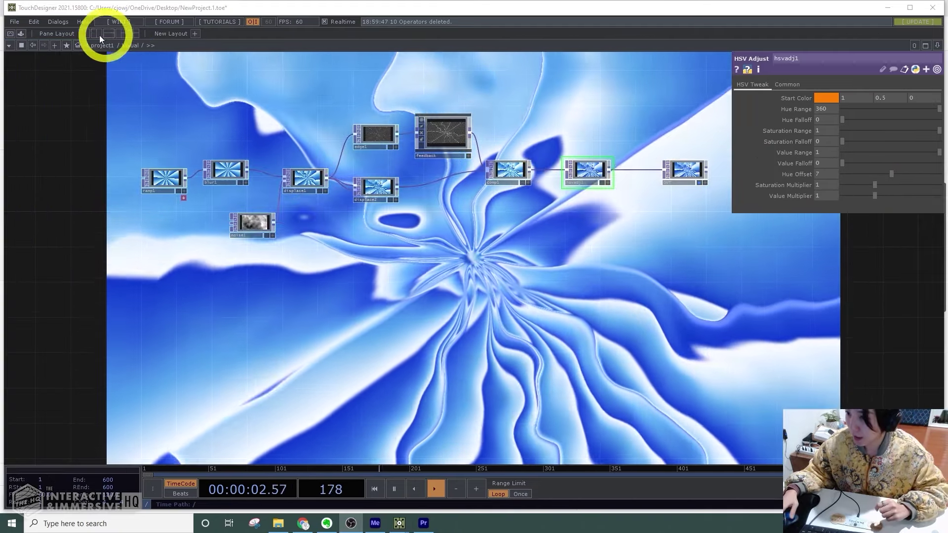
pyautogui.click(97, 34)
pyautogui.press('u')
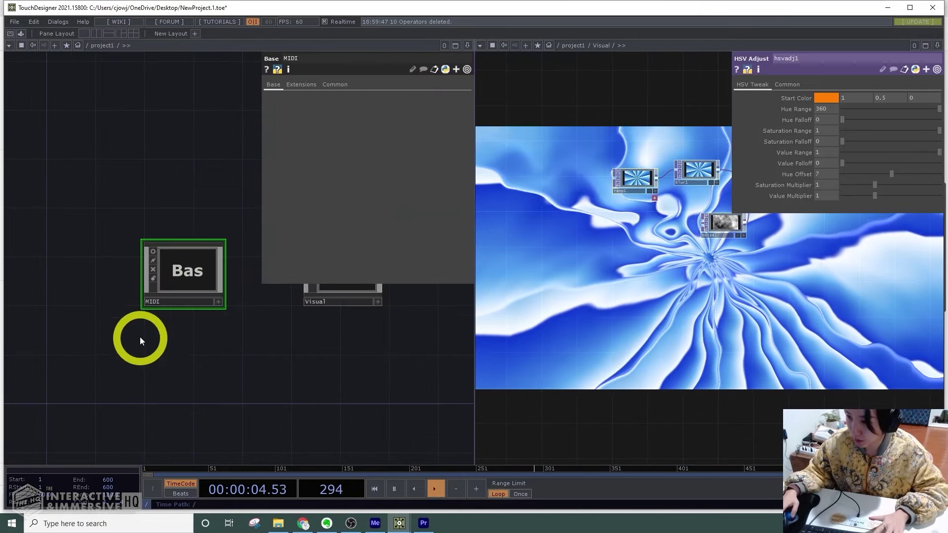
pyautogui.doubleClick(186, 287)
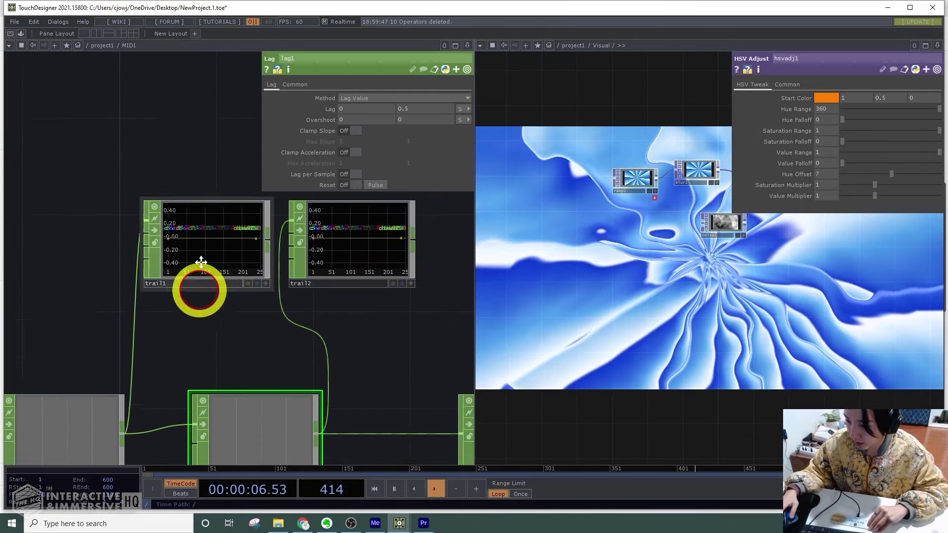
# Examine the Lag CHOP's incoming channel values alongside the Noise parameters of the Visual network's Noise TOP.
pyautogui.moveTo(207, 230); pyautogui.dragTo(199, 177)
pyautogui.scroll(5, 253, 362)
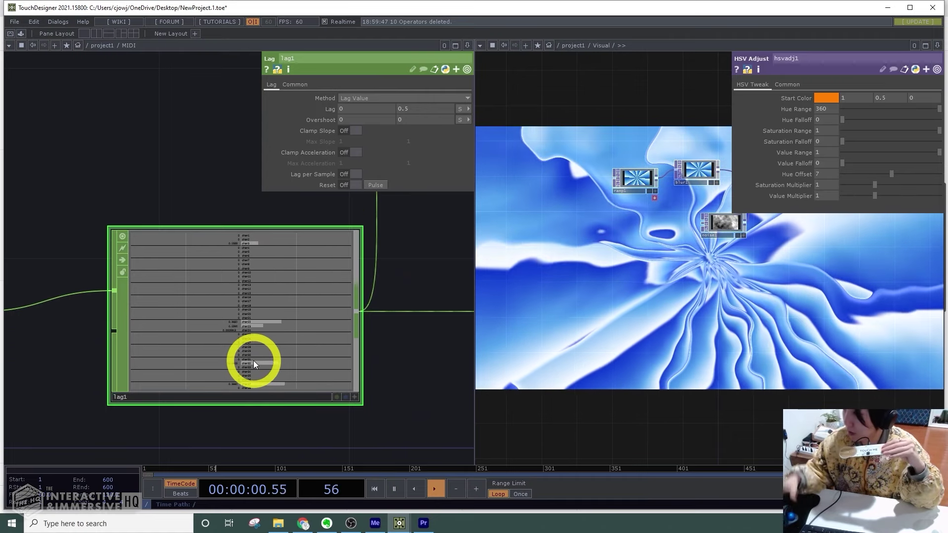
pyautogui.press('h')
pyautogui.click(590, 287)
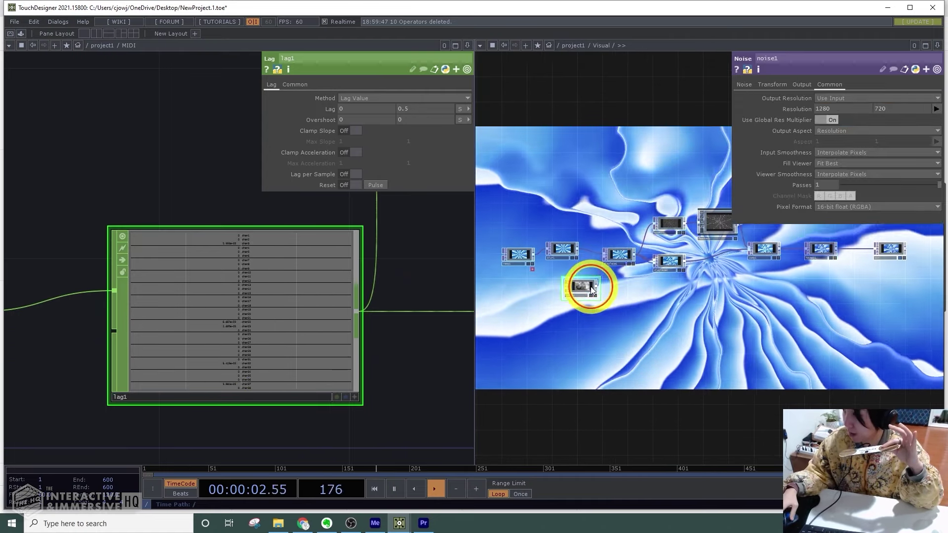
pyautogui.click(747, 84)
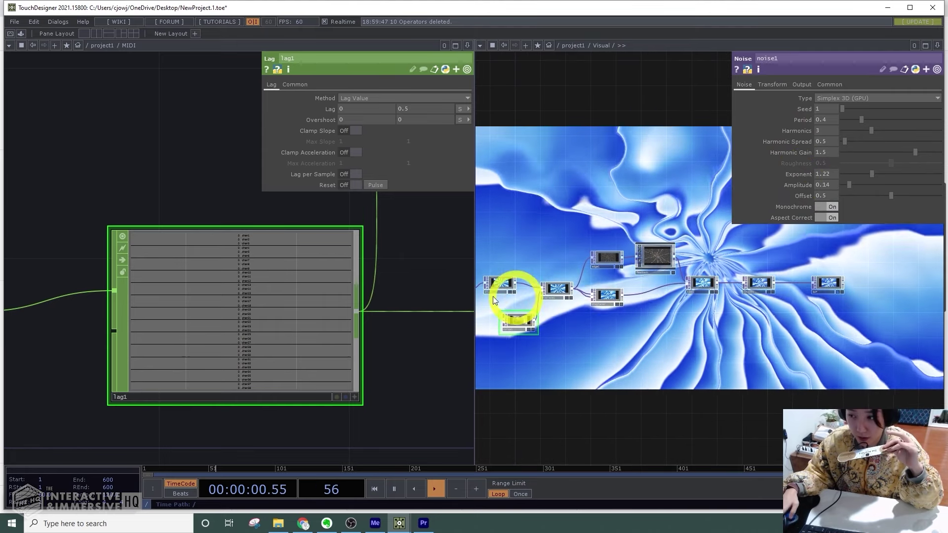
pyautogui.scroll(5, 272, 257)
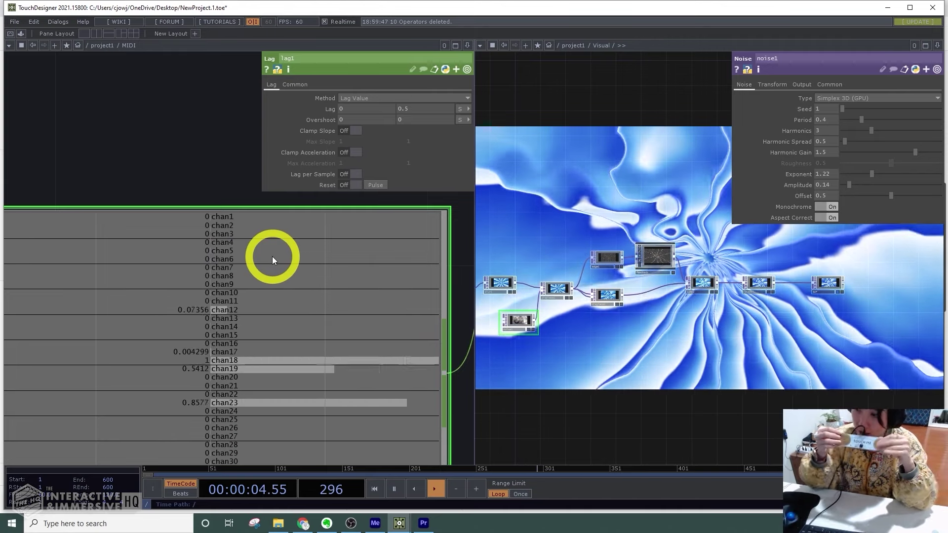
pyautogui.scroll(-3, 272, 256)
pyautogui.scroll(-1, 247, 366)
pyautogui.scroll(-2, 253, 374)
# Move OUT farther from the Lag CHOP to make room for more operators in the MIDI network.
pyautogui.moveTo(388, 394); pyautogui.dragTo(199, 360)
pyautogui.moveTo(360, 325); pyautogui.dragTo(425, 324)
pyautogui.scroll(-3, 343, 321)
pyautogui.moveTo(341, 322); pyautogui.dragTo(411, 315)
# Add a Select CHOP below the wire to OUT and connect the Lag CHOP to its input.
pyautogui.doubleClick(244, 342)
pyautogui.write('se')
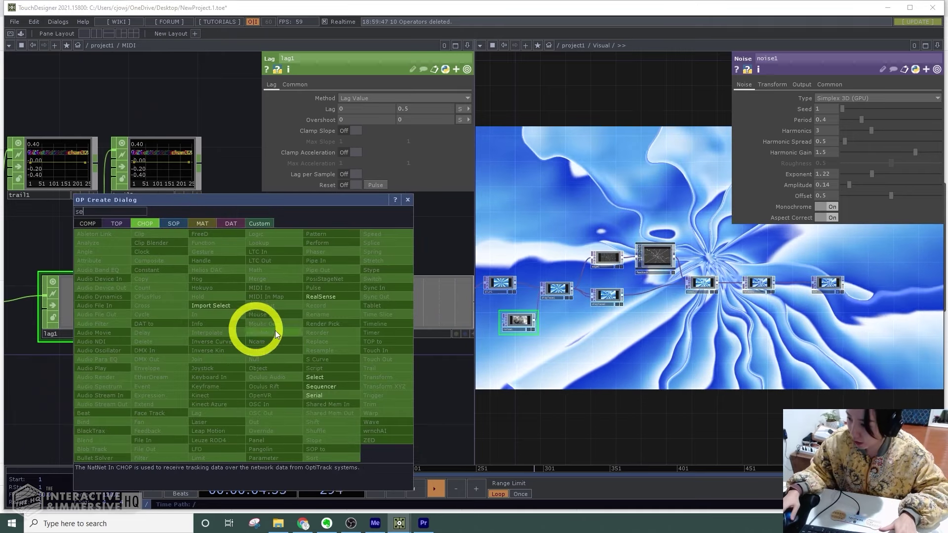
pyautogui.click(313, 379)
pyautogui.click(225, 359)
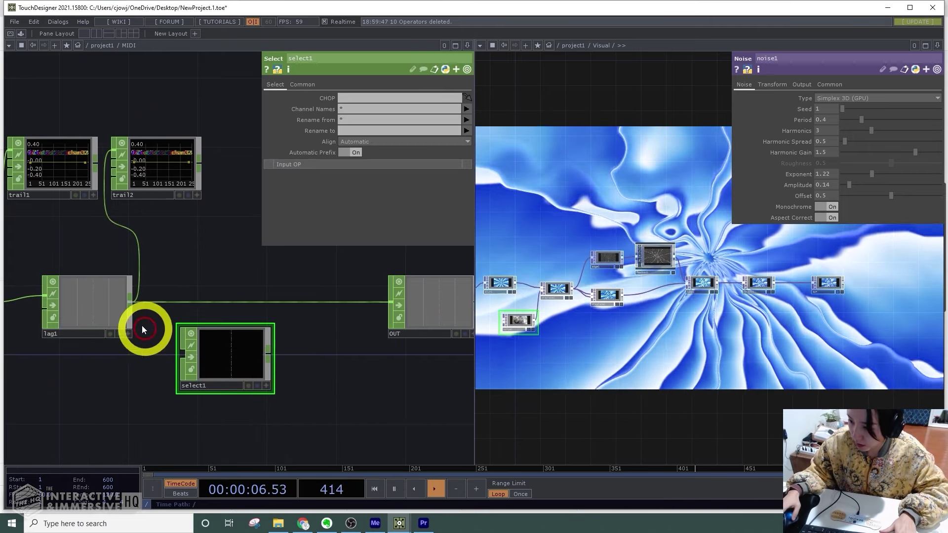
pyautogui.moveTo(132, 303); pyautogui.dragTo(177, 351)
pyautogui.click(254, 354)
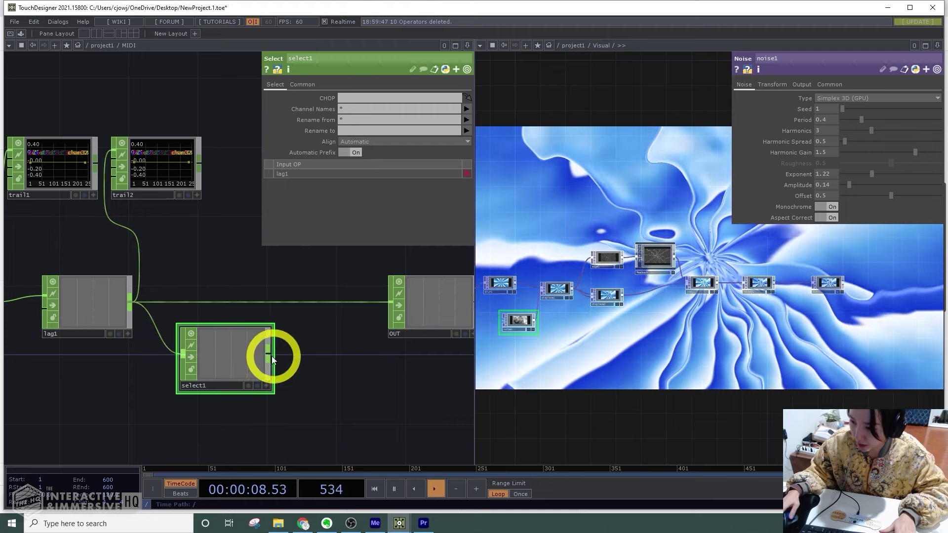
# Add a Math CHOP after the Select CHOP.
pyautogui.rightClick(270, 355)
pyautogui.write('math')
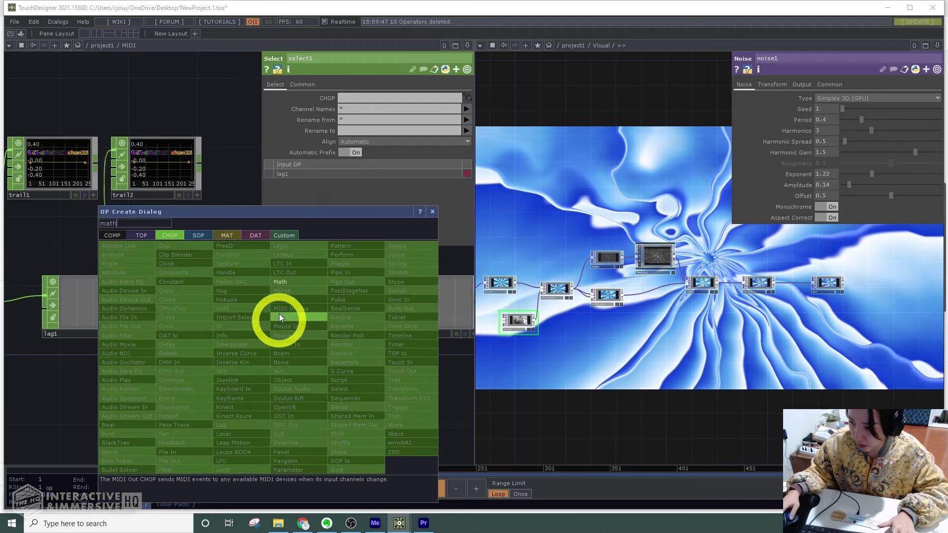
pyautogui.click(289, 283)
pyautogui.click(329, 344)
pyautogui.moveTo(299, 415); pyautogui.dragTo(200, 403)
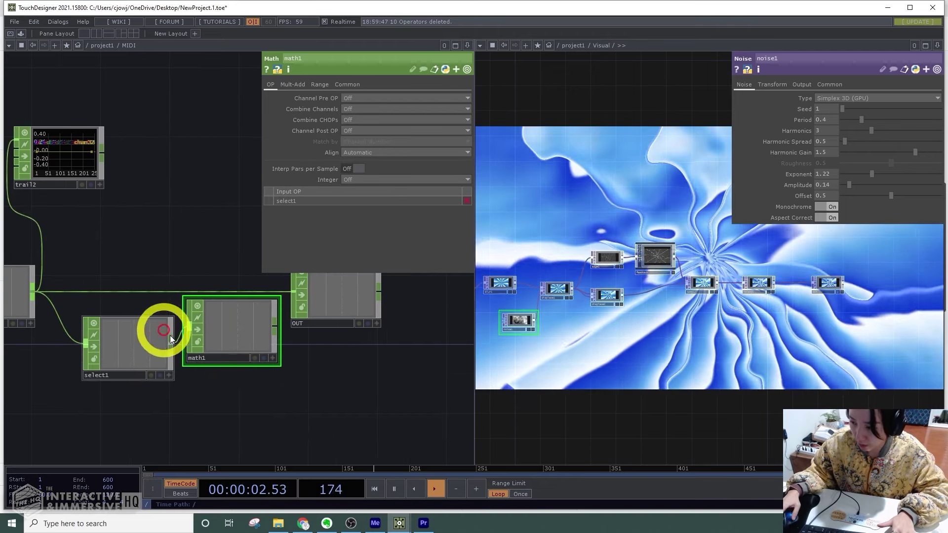
pyautogui.scroll(-2, 249, 383)
pyautogui.moveTo(241, 394); pyautogui.dragTo(172, 361, button='right')
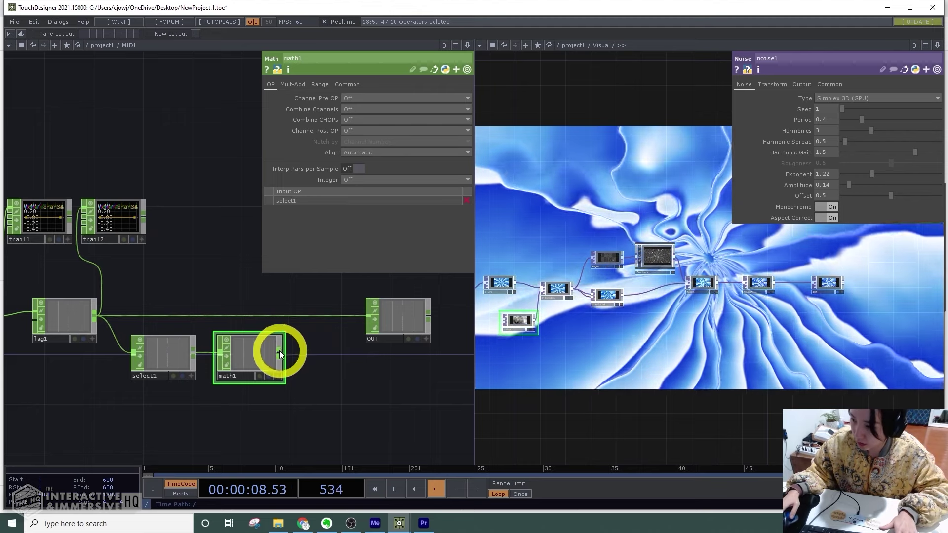
# Add a Merge CHOP after the Math CHOP and wire it into OUT in place of the Lag CHOP.
pyautogui.rightClick(282, 353)
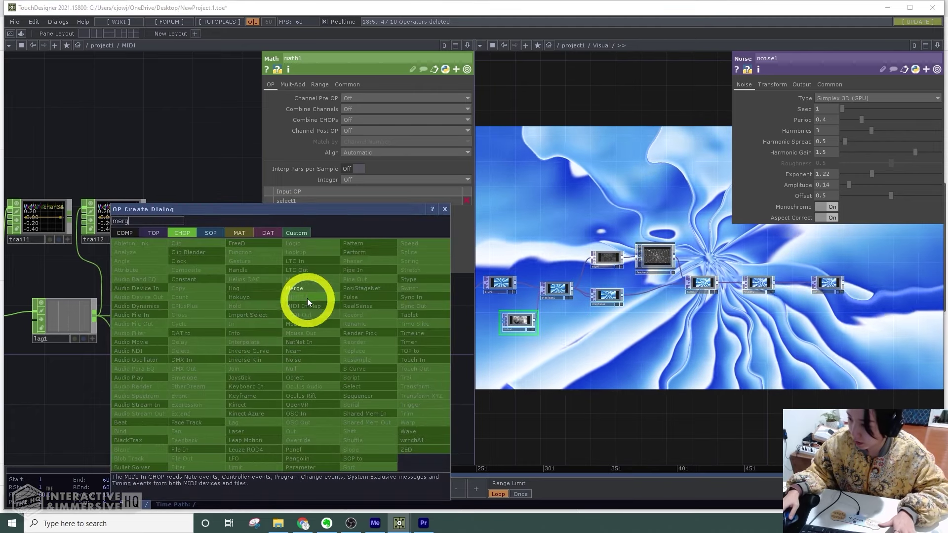
pyautogui.click(306, 289)
pyautogui.click(334, 358)
pyautogui.moveTo(353, 358); pyautogui.dragTo(458, 269)
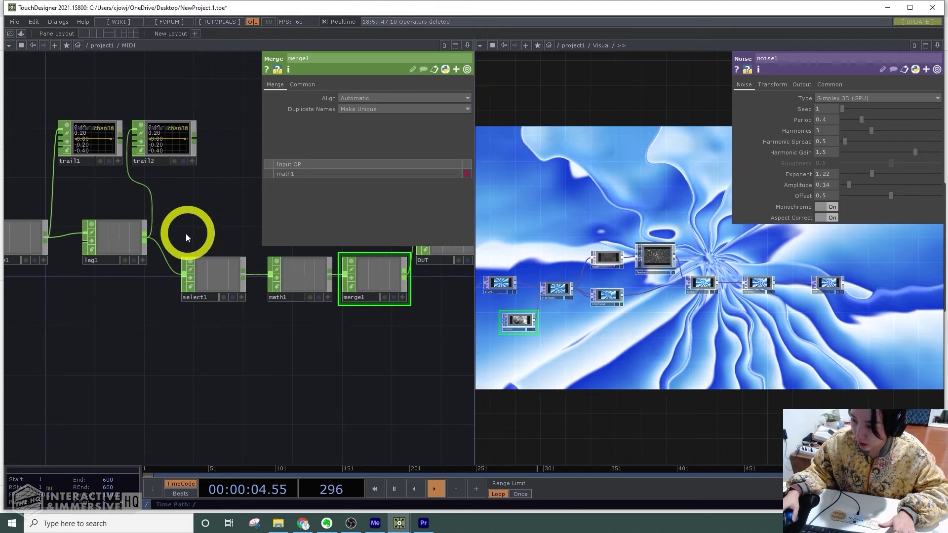
# Copy the Select and Math CHOP pair and paste four copies below the original, each fed by the Lag CHOP.
pyautogui.moveTo(308, 296); pyautogui.dragTo(308, 303)
pyautogui.hotkey('ctrl', 'c')
pyautogui.hotkey('ctrl', 'v')
pyautogui.hotkey('ctrl', 'v')
pyautogui.hotkey('ctrl', 'v')
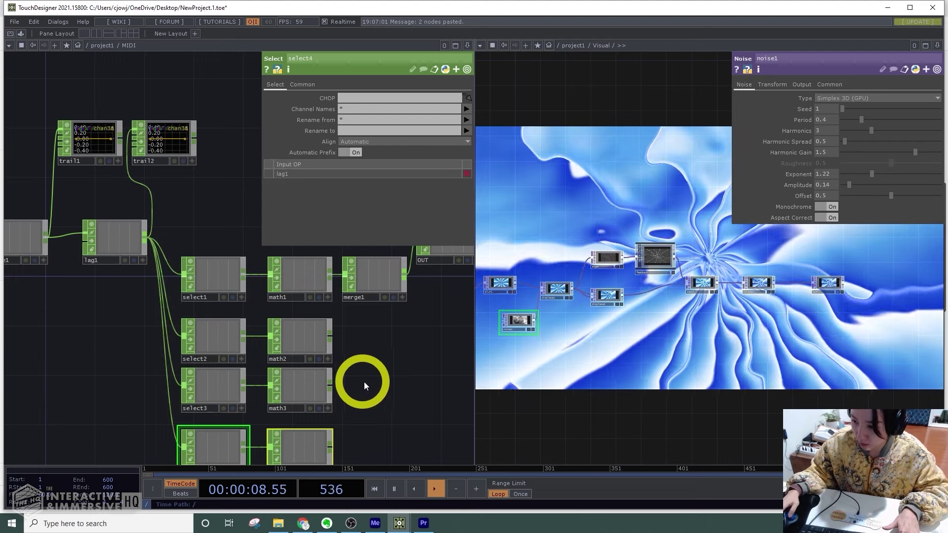
pyautogui.hotkey('ctrl', 'v')
# Wire the copied Math CHOPs into the Merge CHOP.
pyautogui.moveTo(369, 386); pyautogui.dragTo(239, 296)
pyautogui.moveTo(162, 127); pyautogui.dragTo(188, 220)
pyautogui.moveTo(208, 424); pyautogui.dragTo(209, 444, button='right')
pyautogui.moveTo(279, 371); pyautogui.dragTo(247, 313)
pyautogui.moveTo(200, 205); pyautogui.dragTo(203, 190)
pyautogui.moveTo(274, 283); pyautogui.dragTo(329, 335)
pyautogui.moveTo(215, 240); pyautogui.dragTo(185, 99, button='middle')
pyautogui.moveTo(186, 99); pyautogui.dragTo(318, 158)
# Set the first Select CHOP's Channel Names to chan[1-5].
pyautogui.scroll(5, 189, 249)
pyautogui.click(185, 248)
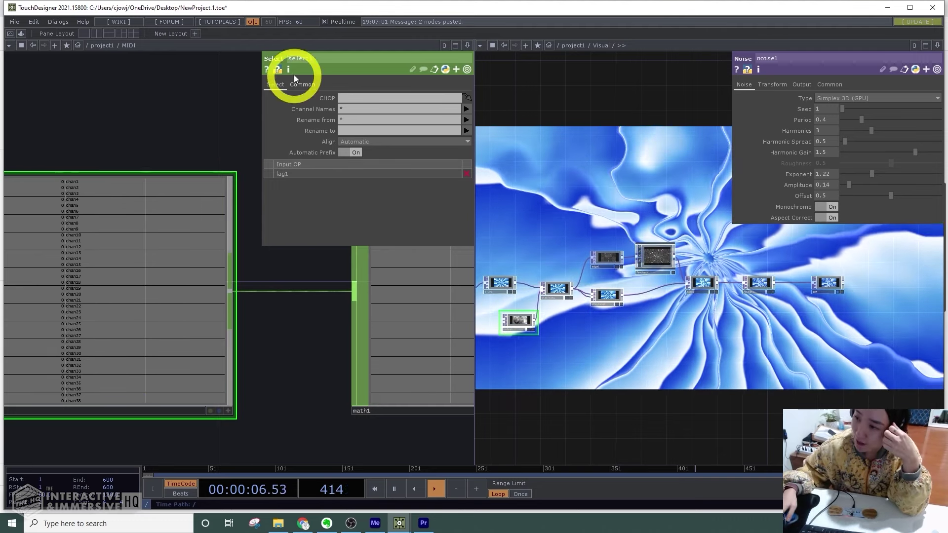
pyautogui.moveTo(366, 111); pyautogui.dragTo(331, 109)
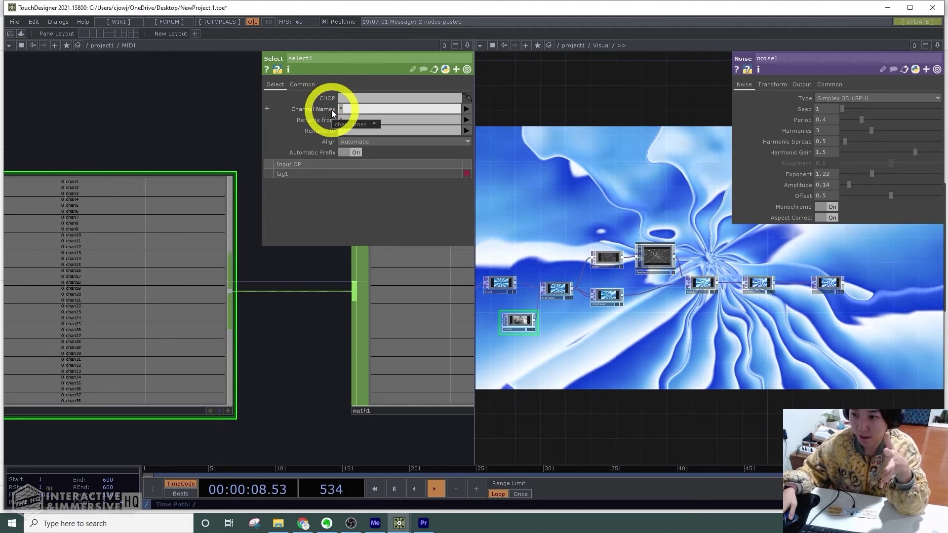
pyautogui.scroll(-2, 112, 261)
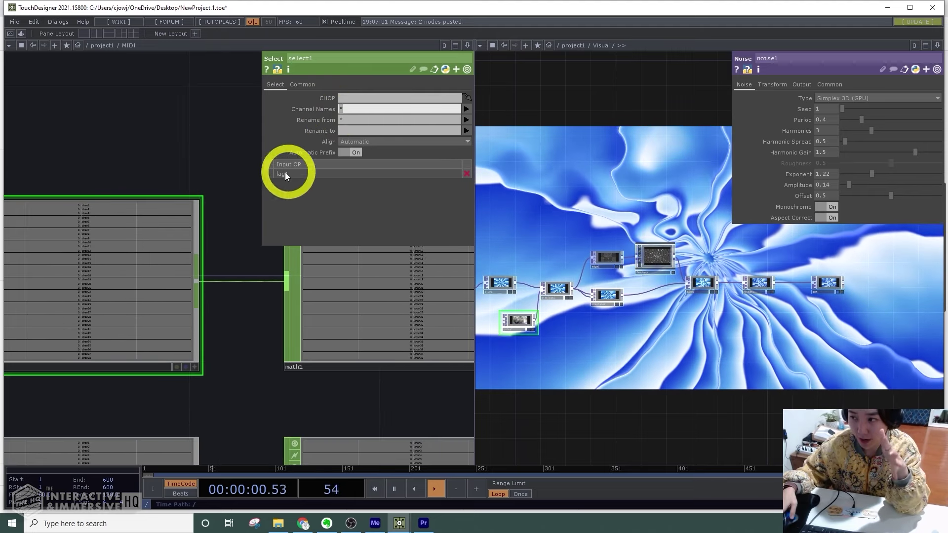
pyautogui.moveTo(205, 127); pyautogui.dragTo(238, 127)
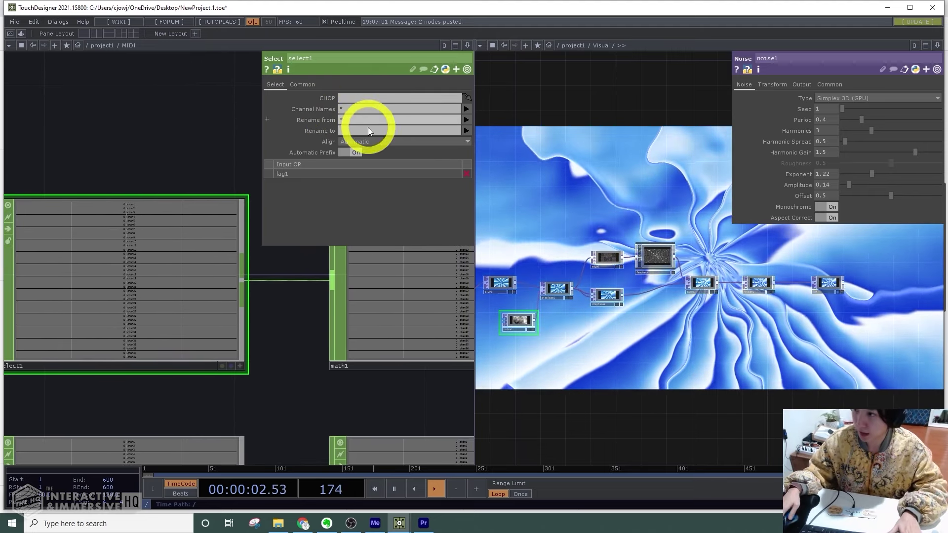
pyautogui.write('chan')
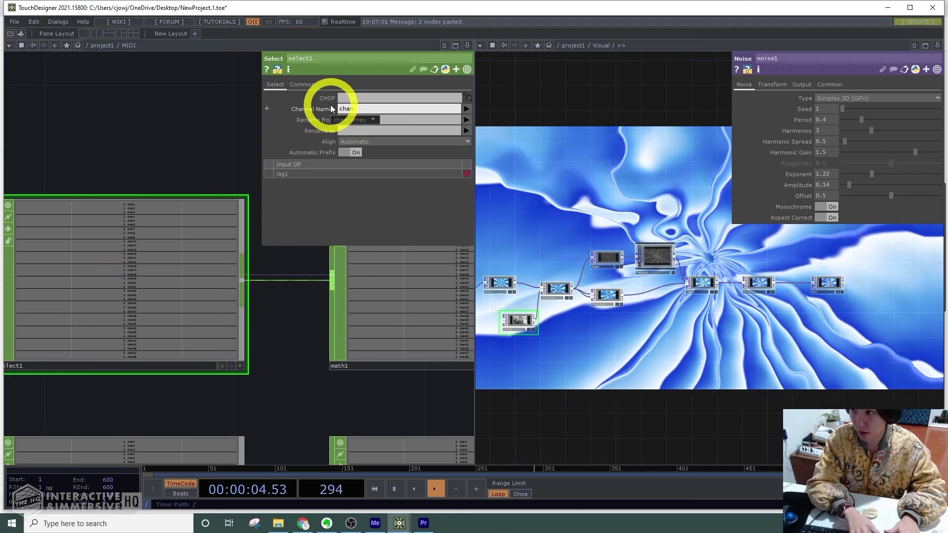
pyautogui.write('[1-5]')
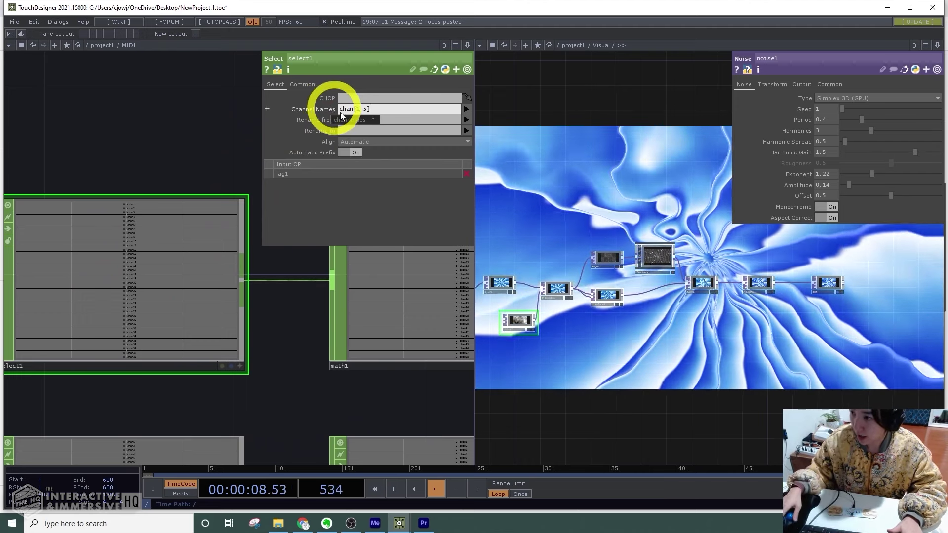
pyautogui.press('Return')
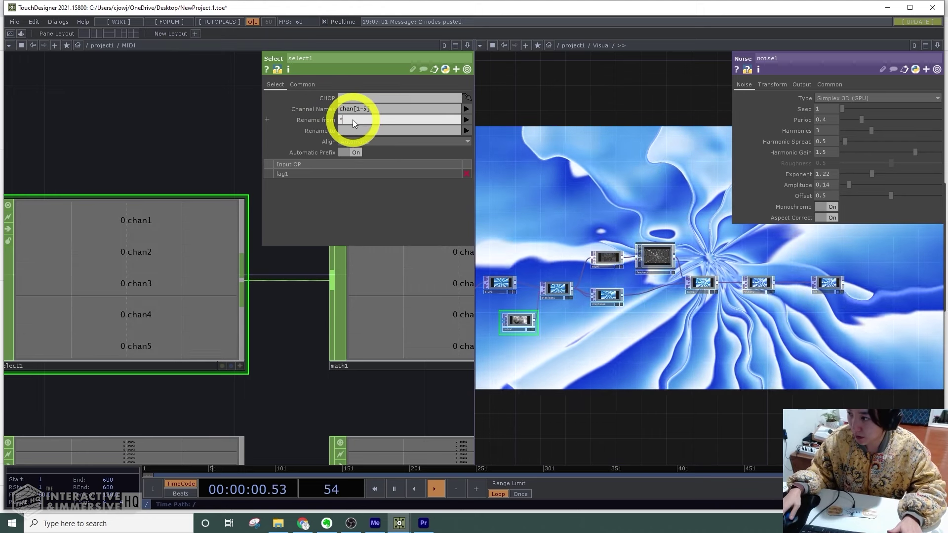
pyautogui.write('h')
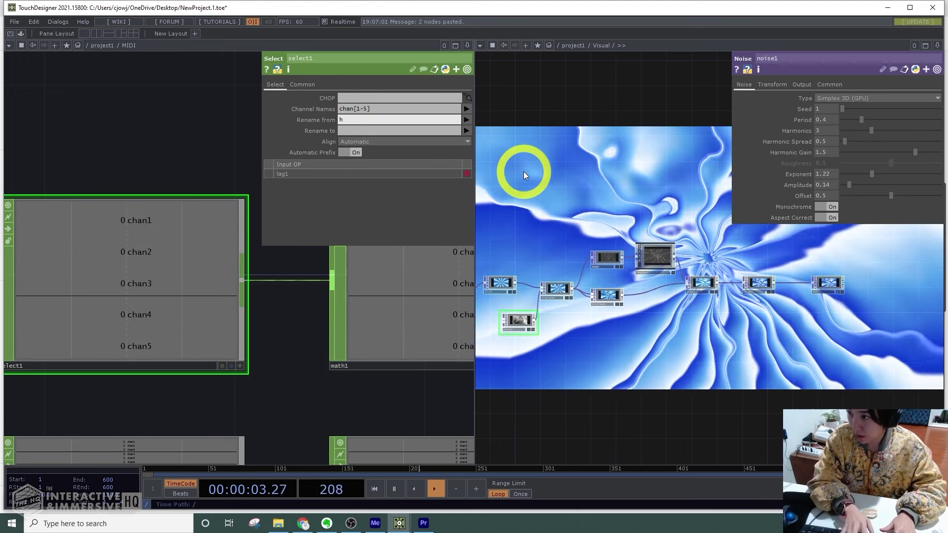
pyautogui.press('BackSpace')
pyautogui.write('*')
# Set the first Select CHOP's Rename to value to noiseAmp.
pyautogui.click(384, 129)
pyautogui.write('har,')
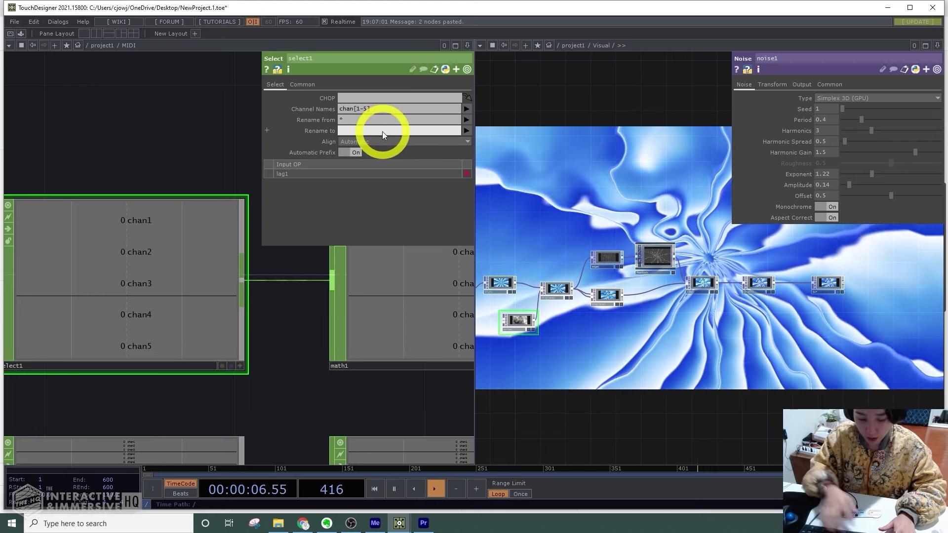
pyautogui.write('pmoc')
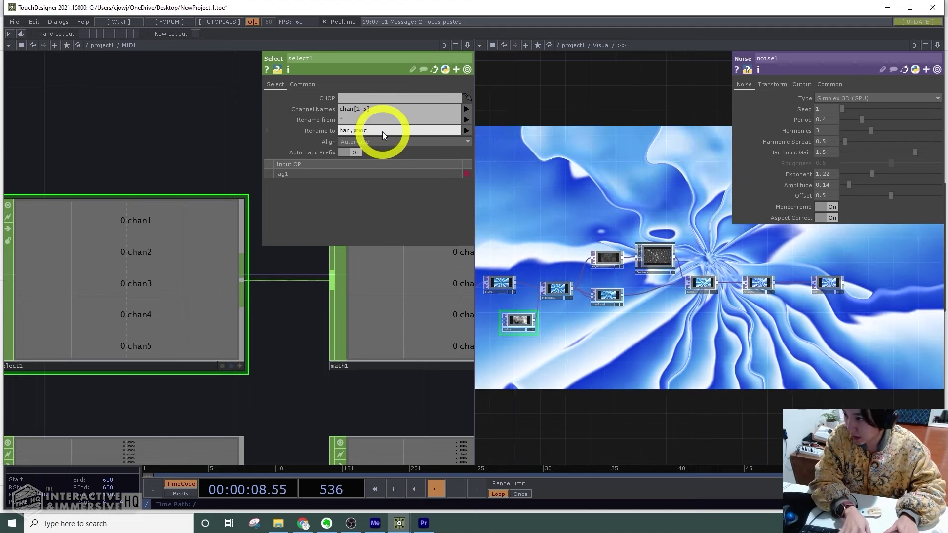
pyautogui.press('BackSpace')
pyautogui.press('BackSpace')
pyautogui.press('BackSpace')
pyautogui.press('BackSpace')
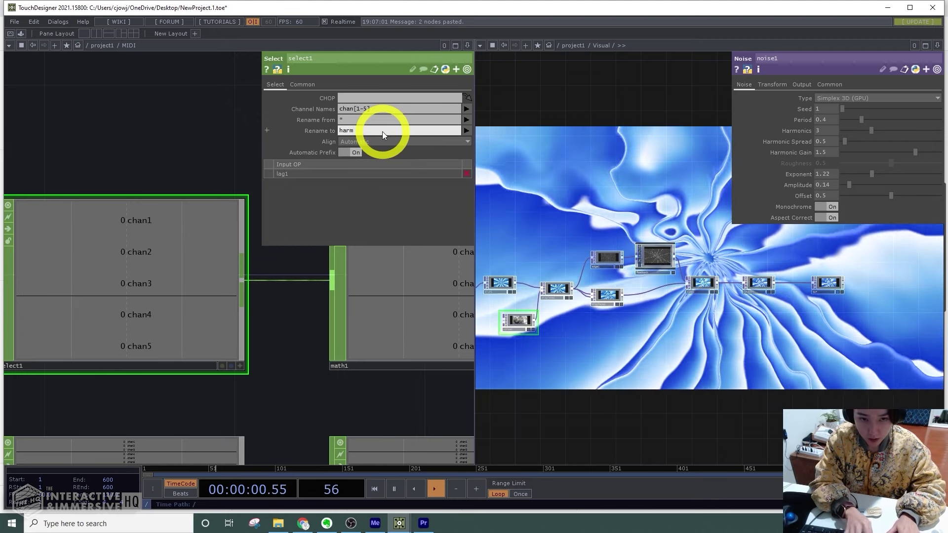
pyautogui.press('BackSpace')
pyautogui.press('BackSpace')
pyautogui.press('BackSpace')
pyautogui.write('noise')
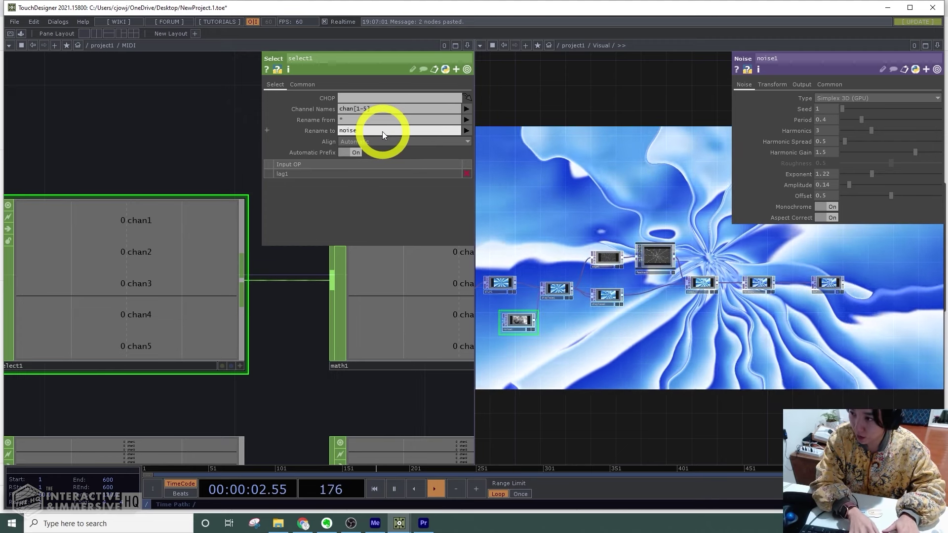
pyautogui.write('Amp')
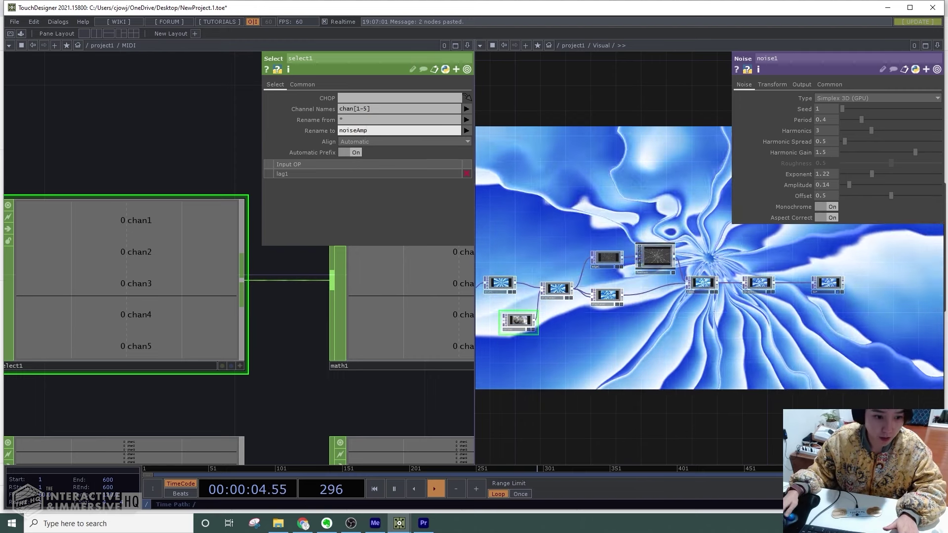
pyautogui.press('Return')
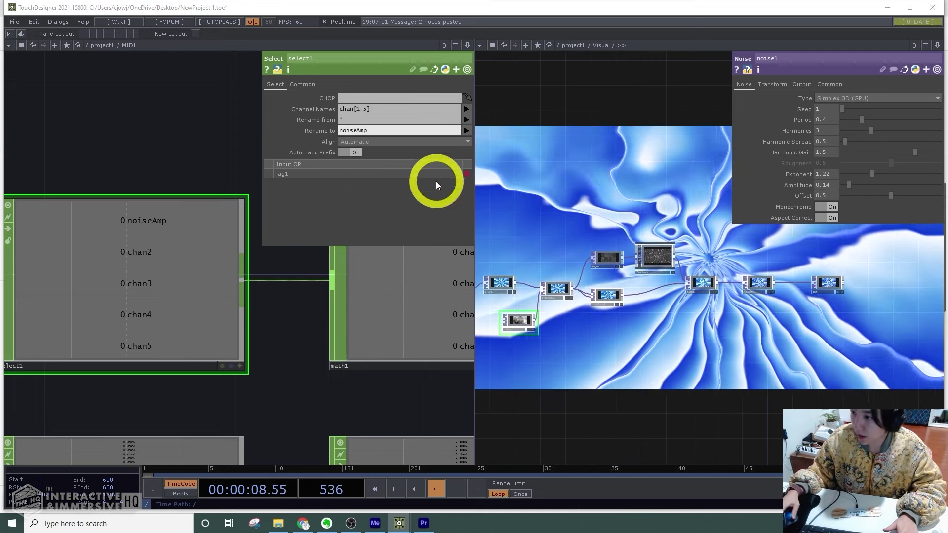
# Set the second Select CHOP's Channel Names to chan[6-15] and its Rename to value to harmonG.
pyautogui.moveTo(289, 350); pyautogui.dragTo(313, 182)
pyautogui.click(193, 354)
pyautogui.click(356, 110)
pyautogui.write('c')
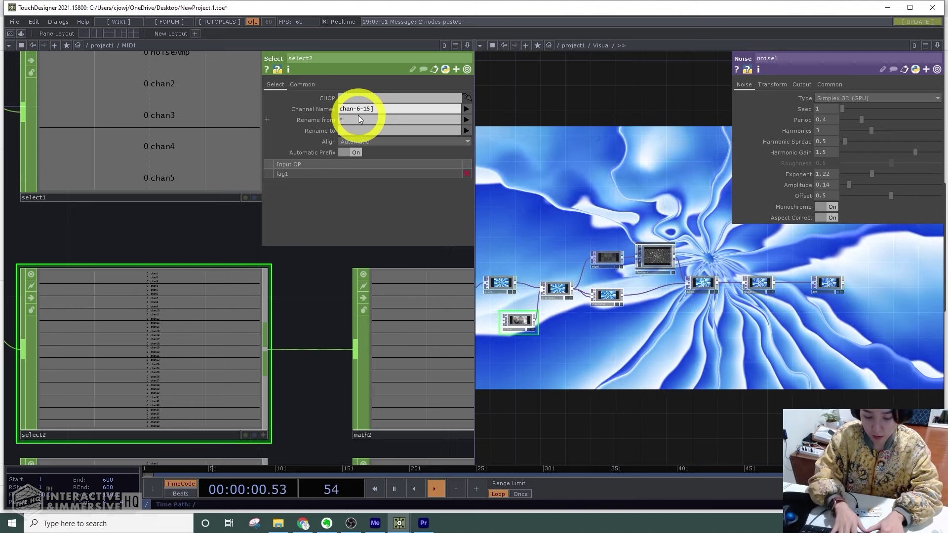
pyautogui.press('Return')
pyautogui.click(367, 132)
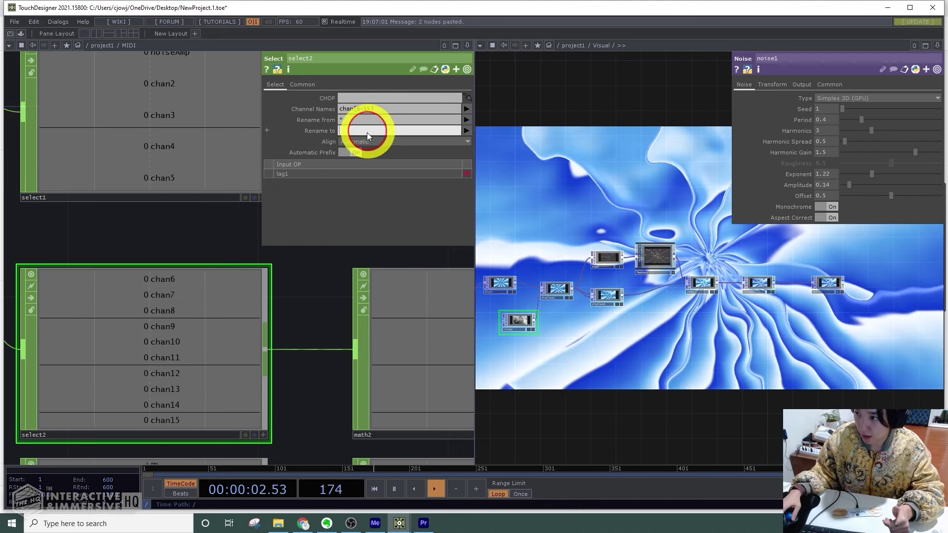
pyautogui.write('harmon')
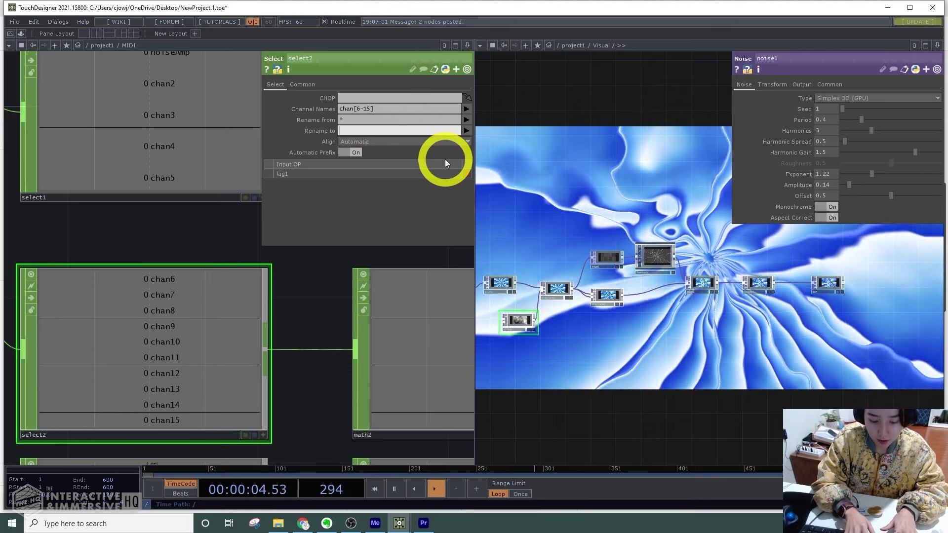
pyautogui.write('G')
pyautogui.press('Return')
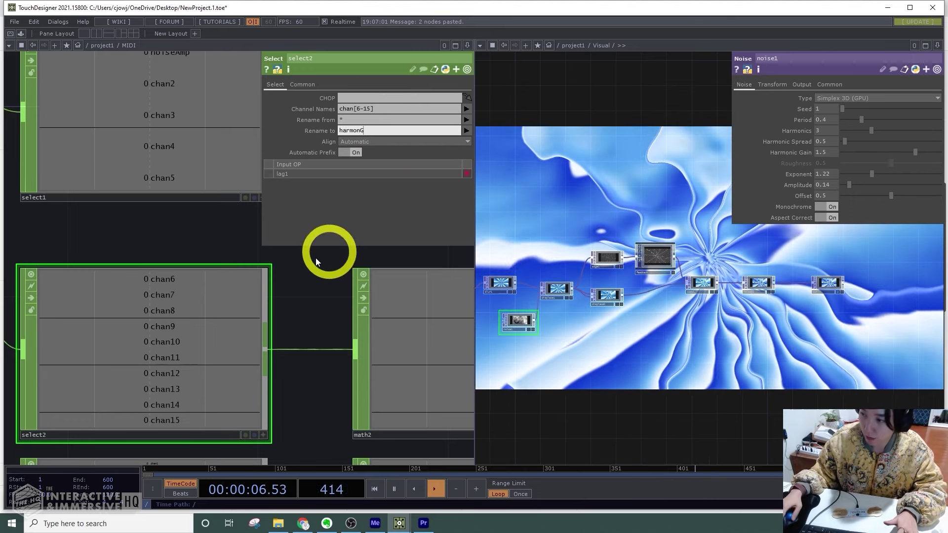
# Set the third Select CHOP's Channel Names to chan[16-20] and its Rename to value to Expon.
pyautogui.scroll(-2, 302, 302)
pyautogui.scroll(-1, 302, 303)
pyautogui.moveTo(302, 304); pyautogui.dragTo(269, 271)
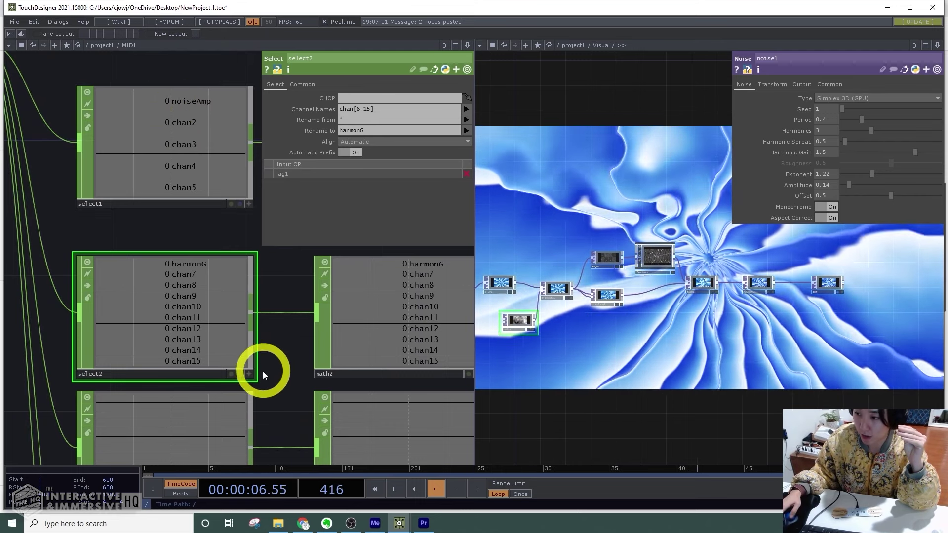
pyautogui.moveTo(271, 320); pyautogui.dragTo(263, 259)
pyautogui.moveTo(263, 259); pyautogui.dragTo(232, 327, button='middle')
pyautogui.scroll(-2, 229, 341)
pyautogui.click(228, 345)
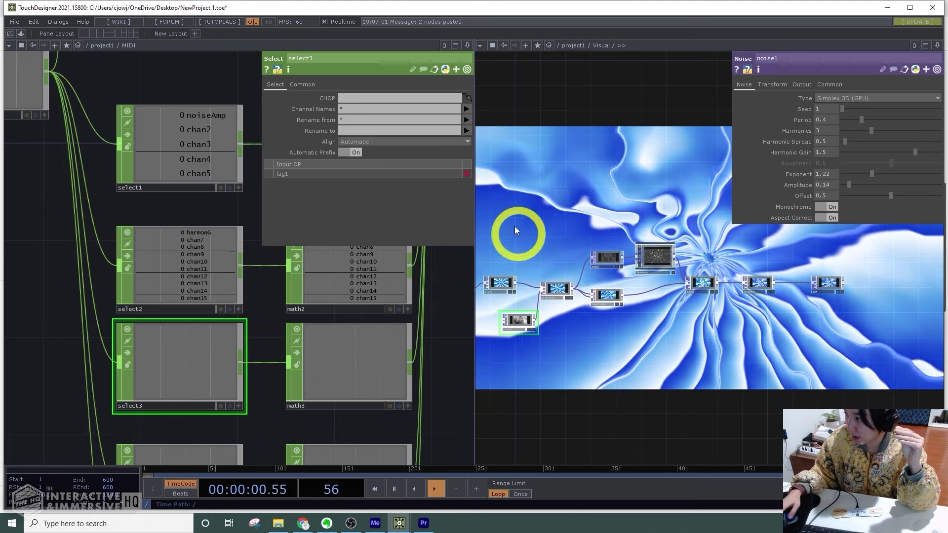
pyautogui.click(355, 112)
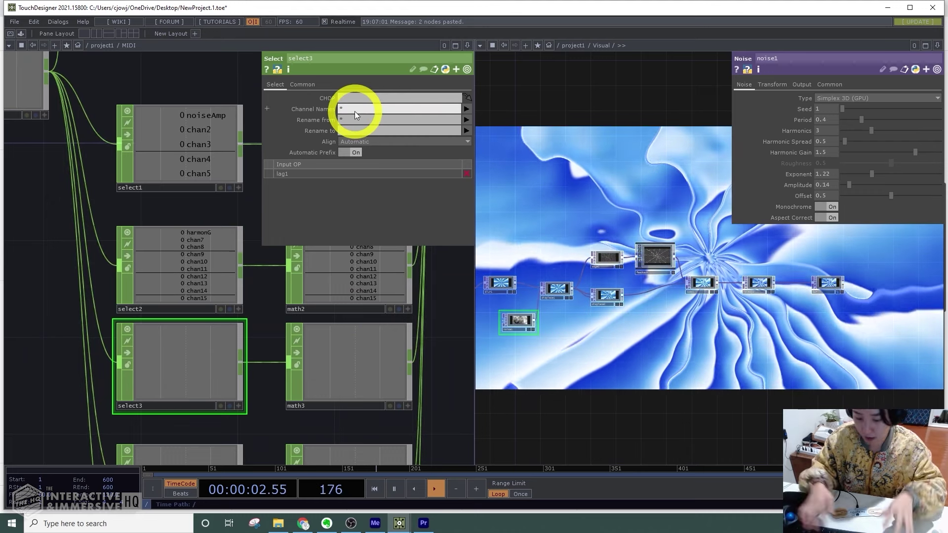
pyautogui.press('BackSpace')
pyautogui.write('chan[')
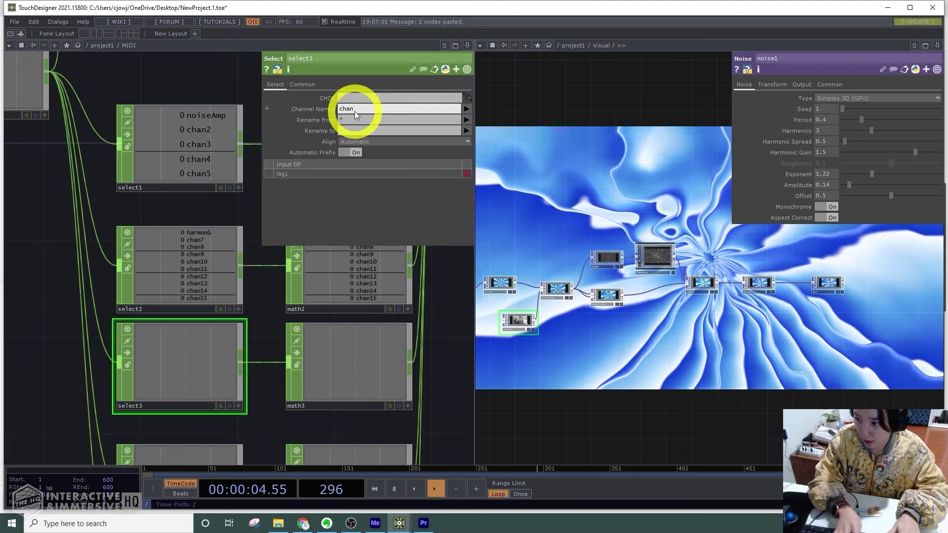
pyautogui.write('16-20]')
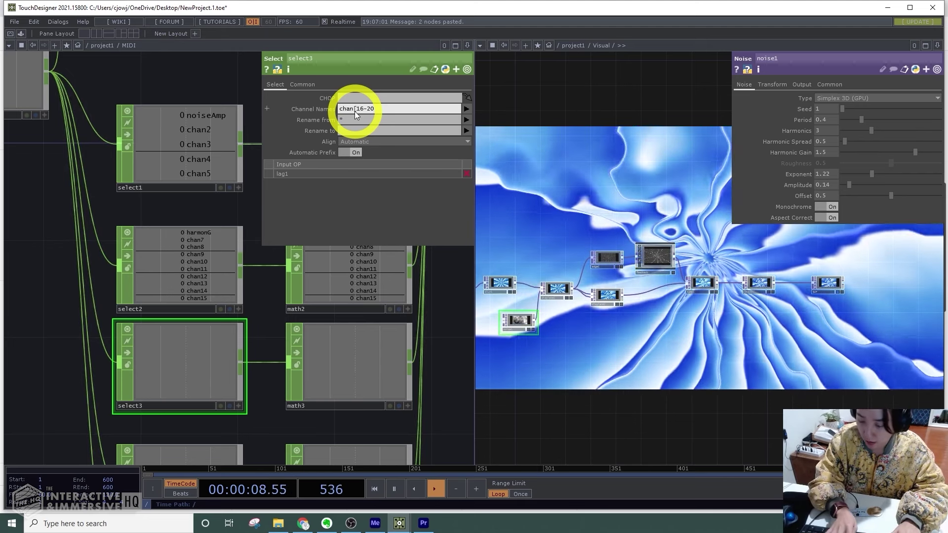
pyautogui.click(369, 129)
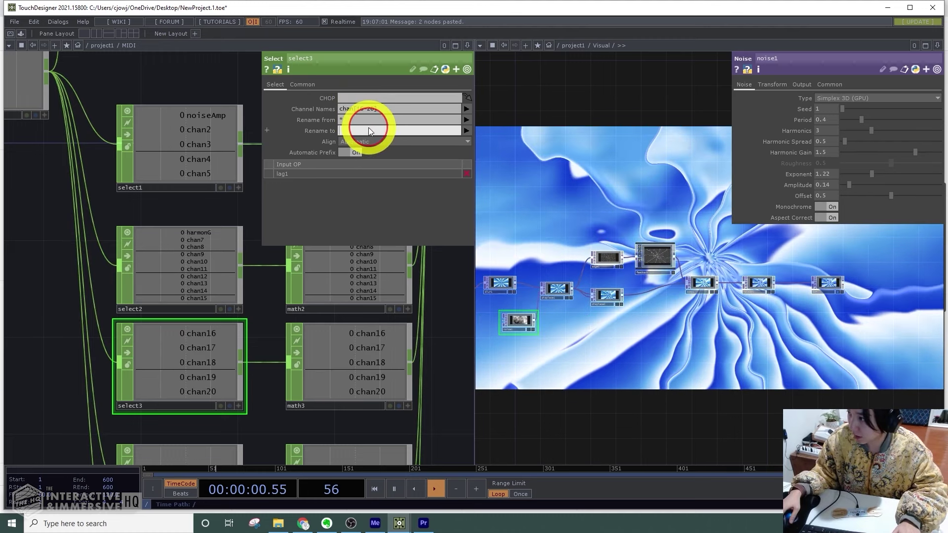
pyautogui.write('Expon')
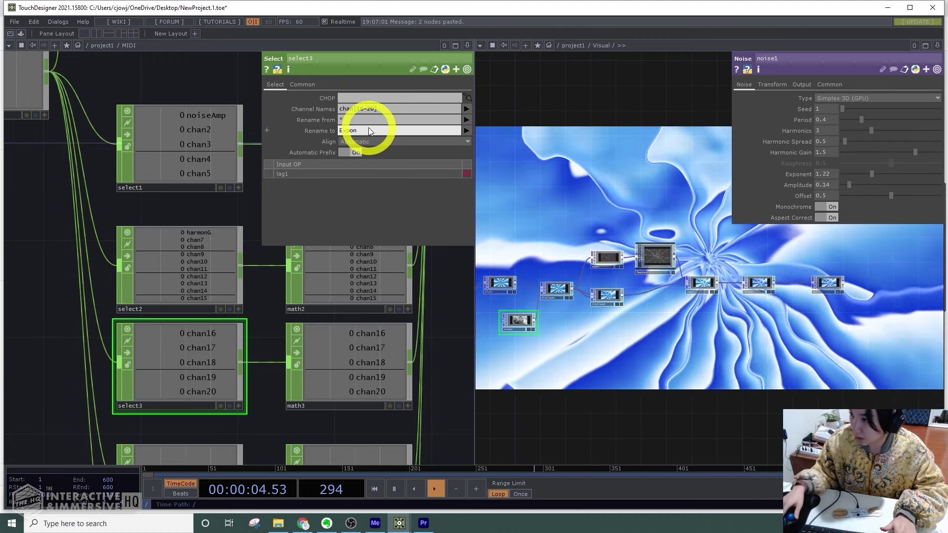
pyautogui.click(262, 431)
# Set the fourth Select CHOP's Channel Names to chan[21-25] and its Rename to value to edge.
pyautogui.moveTo(262, 430); pyautogui.dragTo(257, 336)
pyautogui.click(218, 362)
pyautogui.scroll(-4, 250, 332)
pyautogui.scroll(2, 253, 324)
pyautogui.click(381, 109)
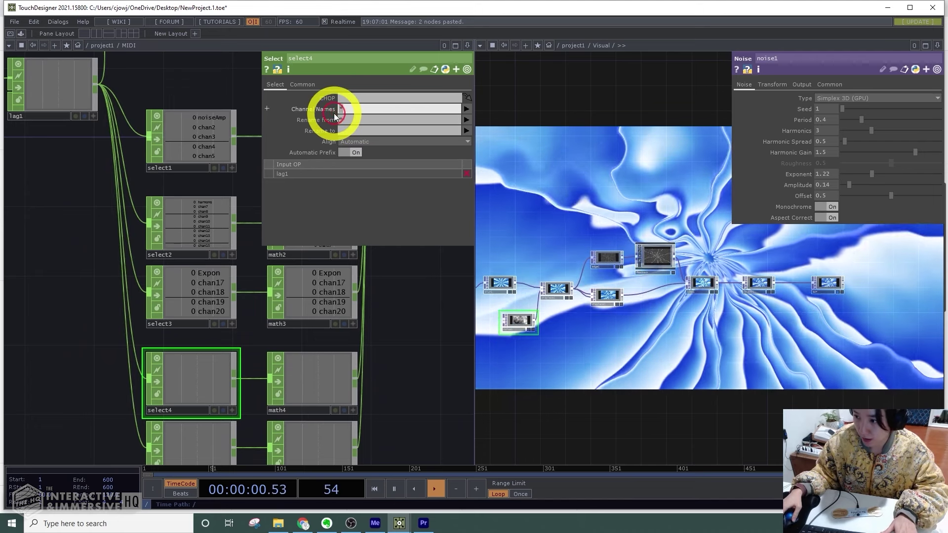
pyautogui.write('chan')
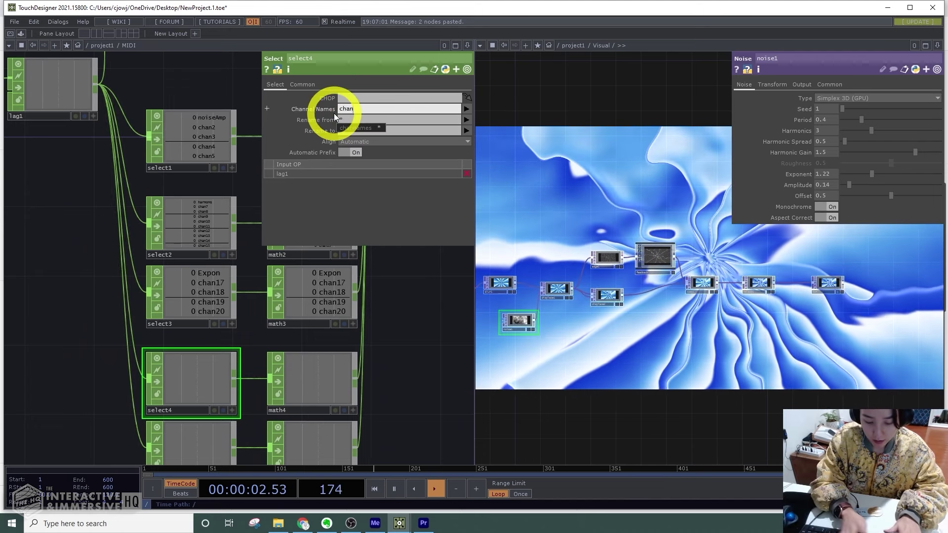
pyautogui.write('[21-25]')
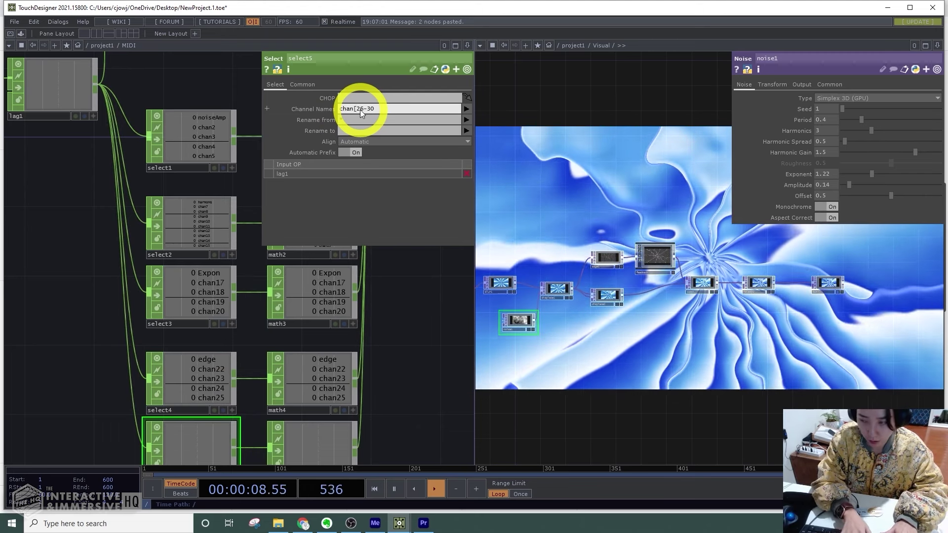
# Set the fifth Select CHOP's Channel Names to chan[26-30] and its Rename to value to color.
pyautogui.click(359, 130)
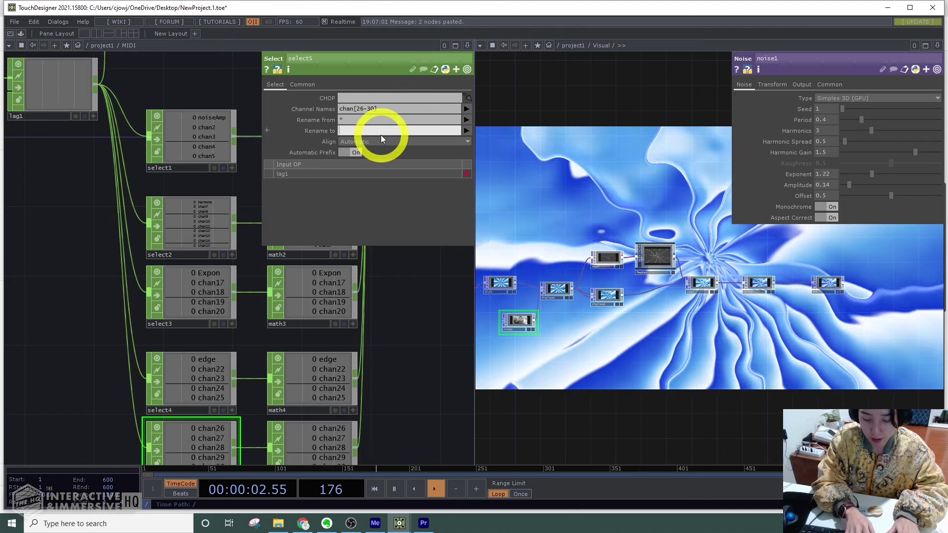
pyautogui.write('color')
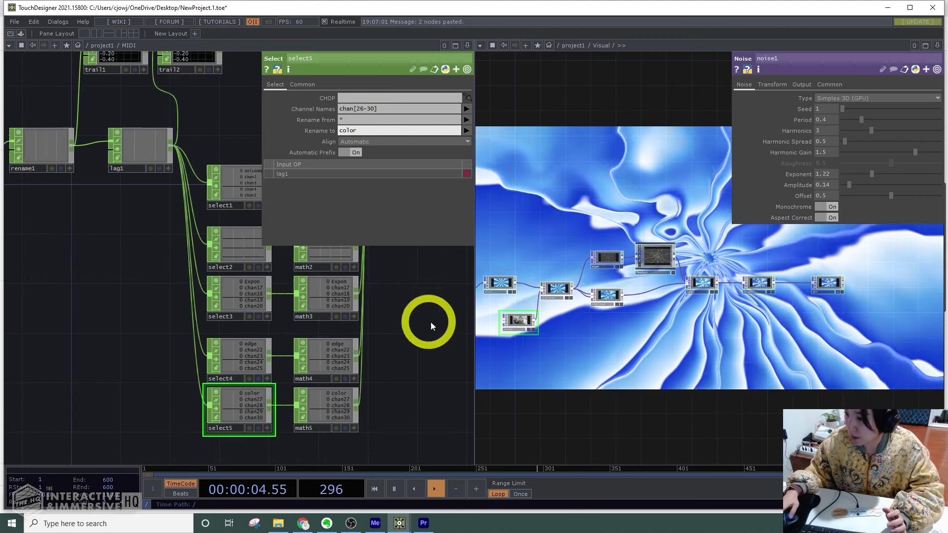
# Set Combine Channels to Add on all five Math CHOPs together and check their response to the touch device.
pyautogui.moveTo(430, 322); pyautogui.dragTo(219, 239)
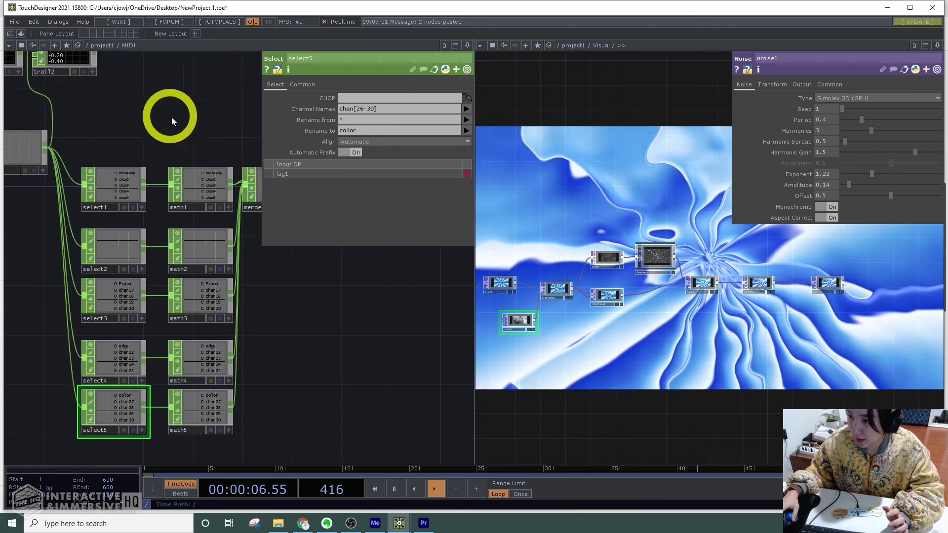
pyautogui.moveTo(224, 437); pyautogui.dragTo(225, 437, button='right')
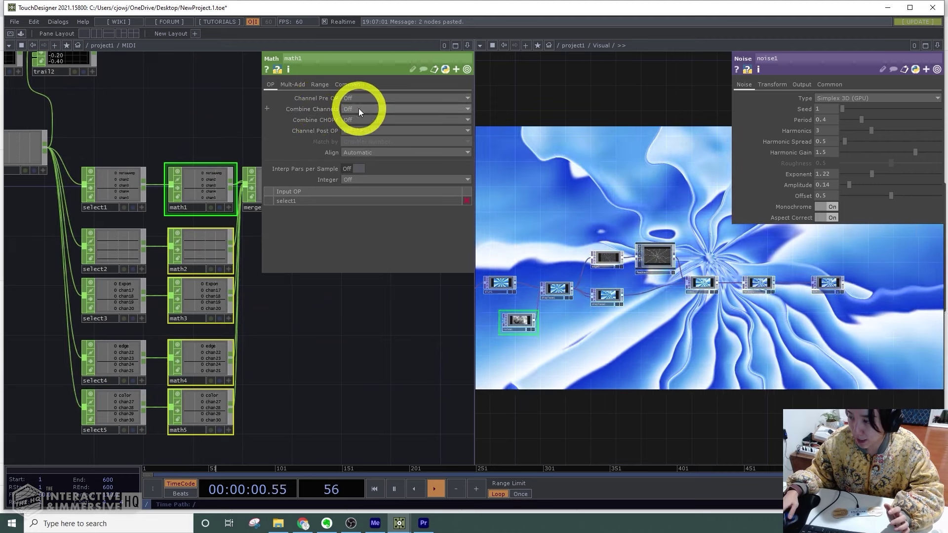
pyautogui.click(359, 109)
pyautogui.click(351, 127)
pyautogui.scroll(5, 276, 302)
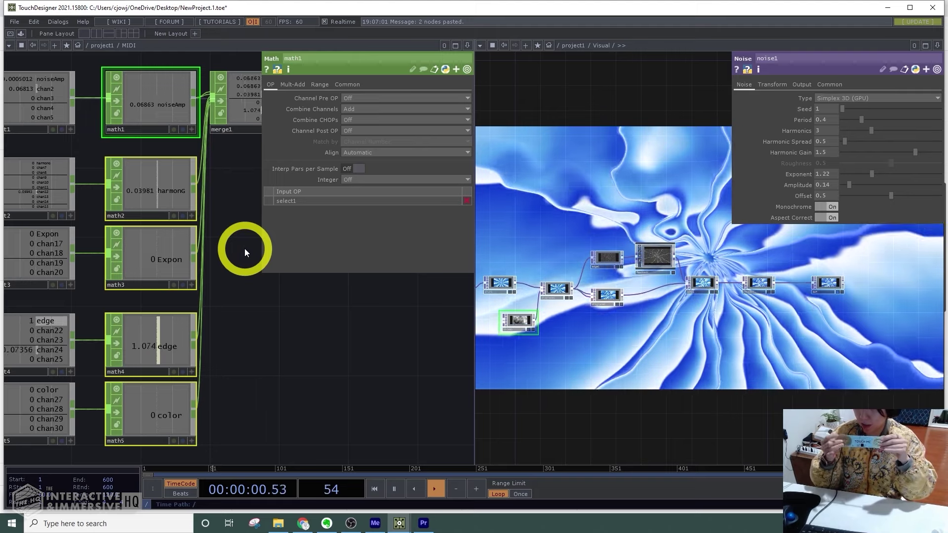
pyautogui.scroll(-2, 233, 239)
pyautogui.scroll(-2, 233, 239)
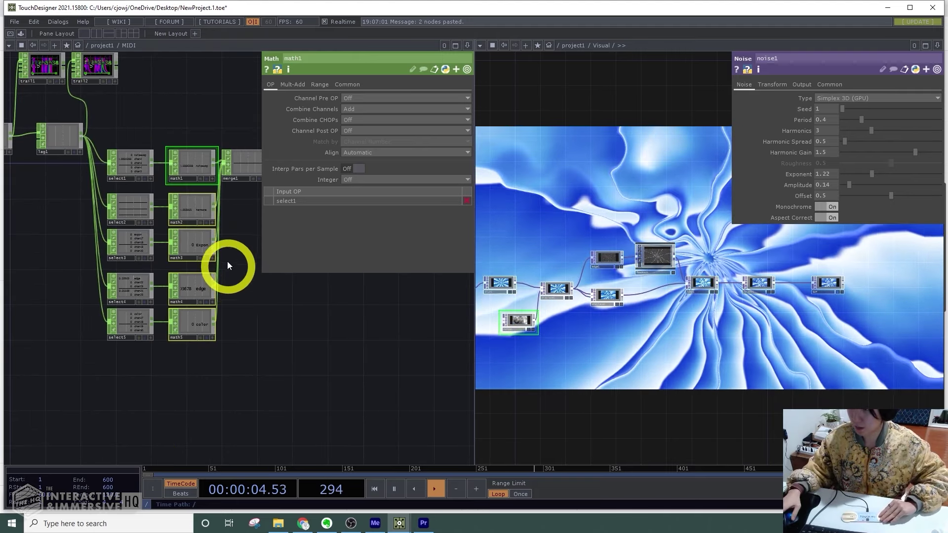
# Try different amplitudes on the Noise TOP and leave its Amplitude at 0.13.
pyautogui.scroll(5, 228, 277)
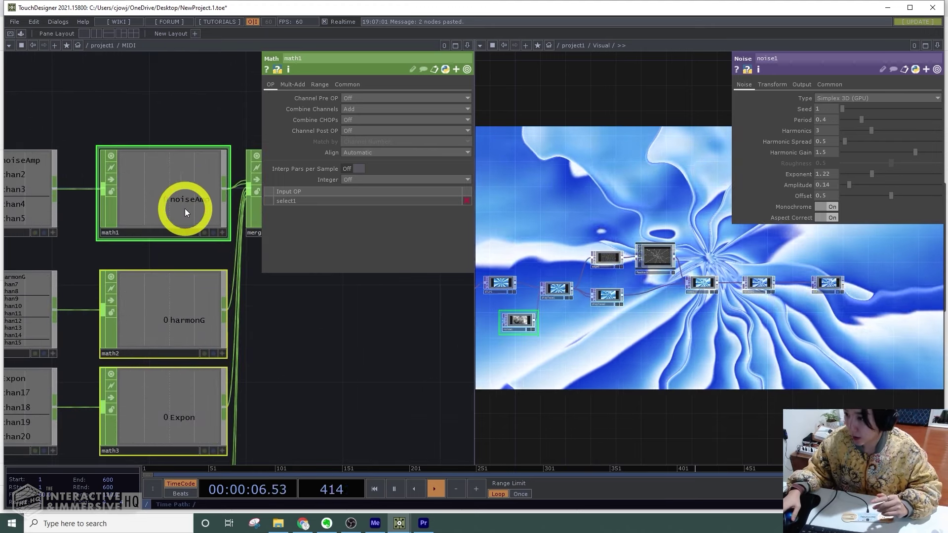
pyautogui.scroll(3, 595, 316)
pyautogui.moveTo(595, 315); pyautogui.dragTo(764, 331)
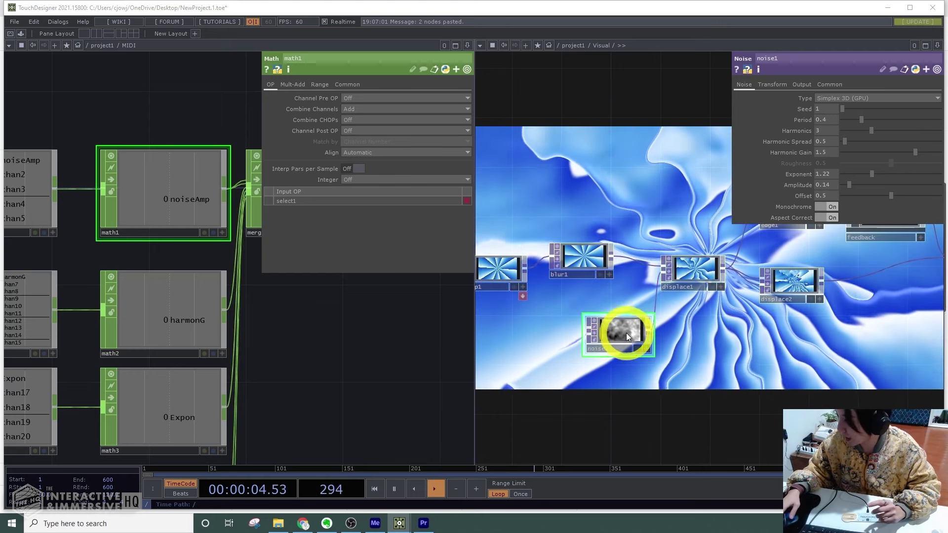
pyautogui.moveTo(824, 186); pyautogui.dragTo(848, 185)
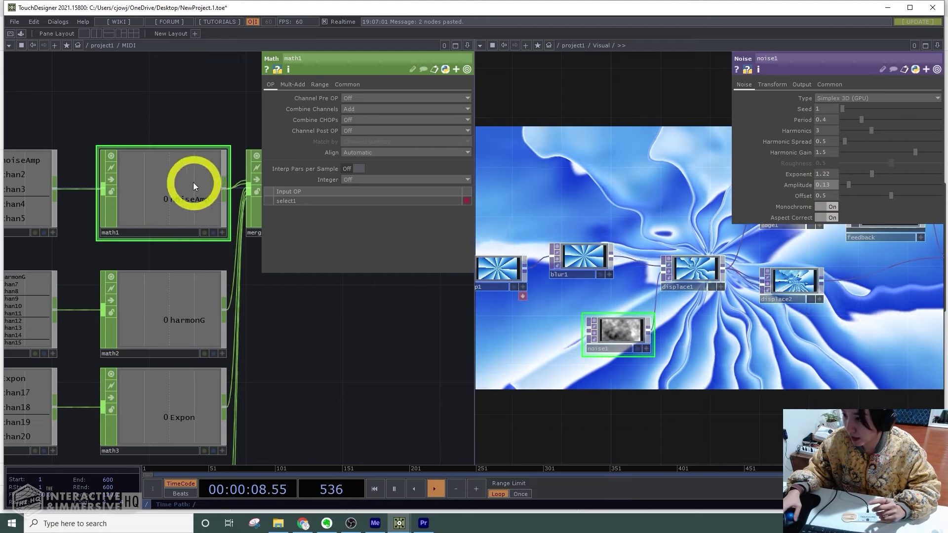
# Set the noiseAmp Math CHOP's To Range to .13 and .3.
pyautogui.click(320, 85)
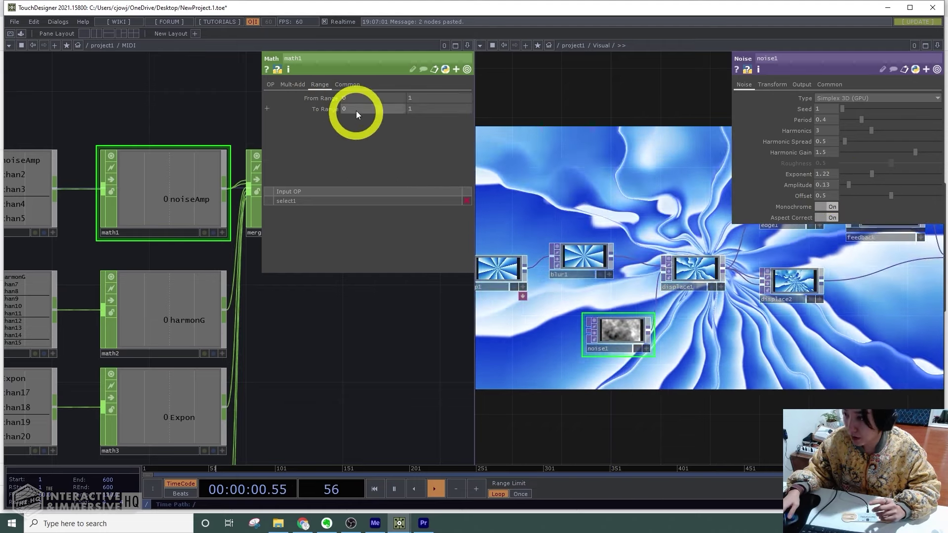
pyautogui.write('.13')
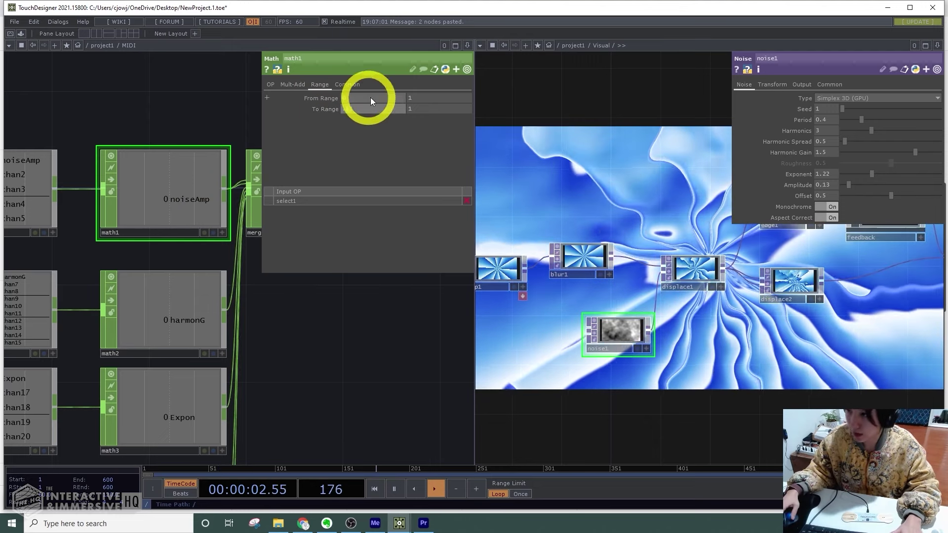
pyautogui.moveTo(428, 108); pyautogui.dragTo(379, 114)
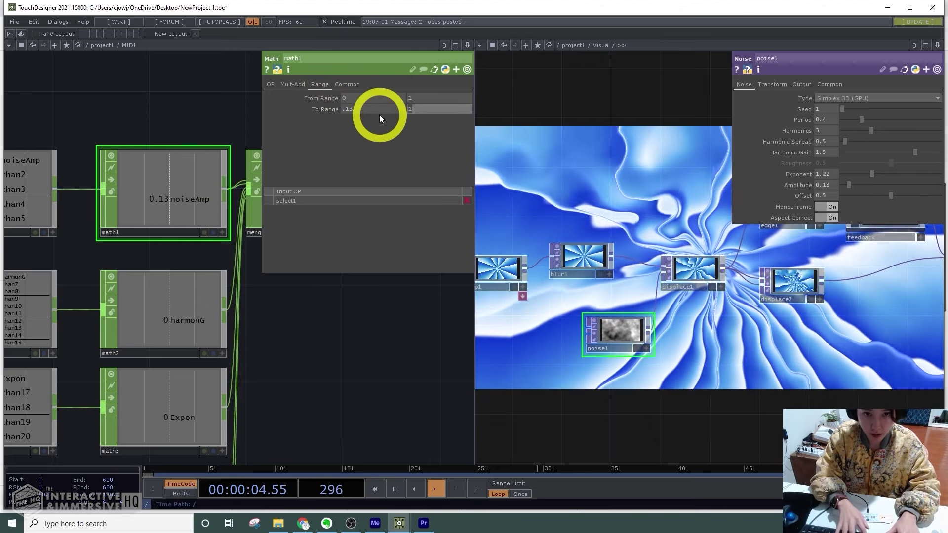
pyautogui.write('.3')
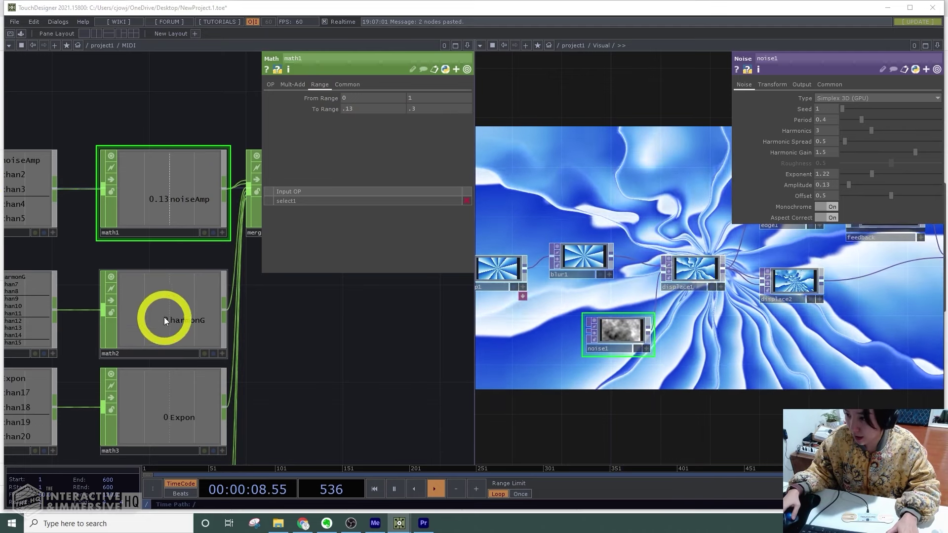
# Set the harmonG Math CHOP's To Range to 1.5 and 3.
pyautogui.click(164, 317)
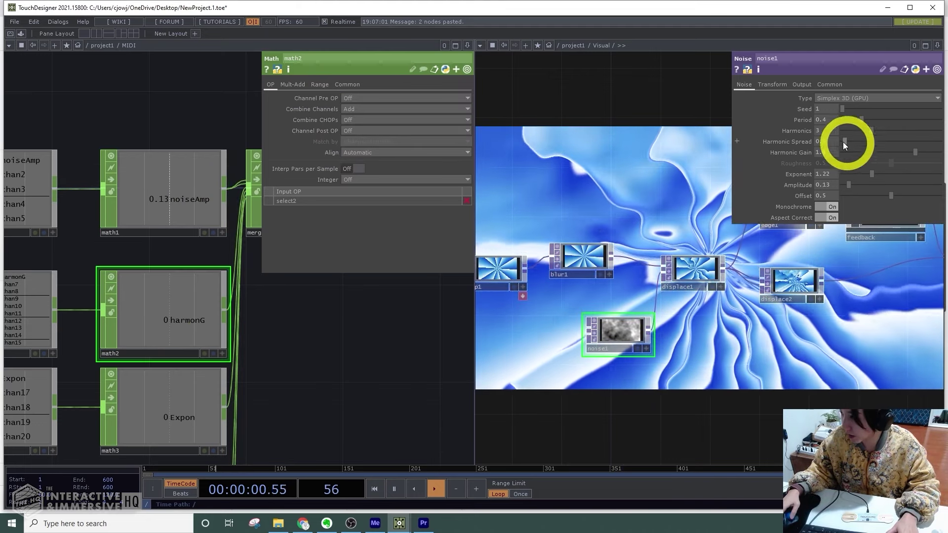
pyautogui.click(321, 84)
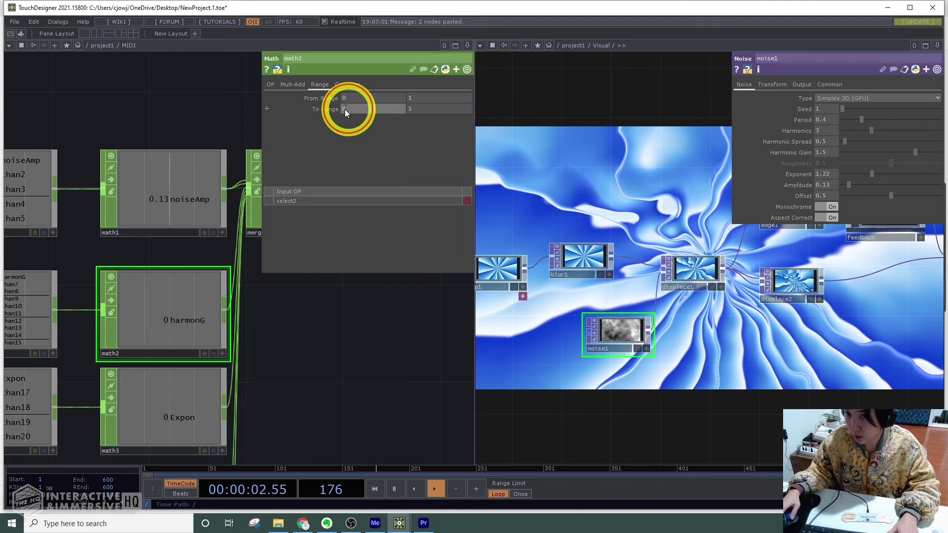
pyautogui.moveTo(296, 116); pyautogui.dragTo(417, 111)
pyautogui.write('3')
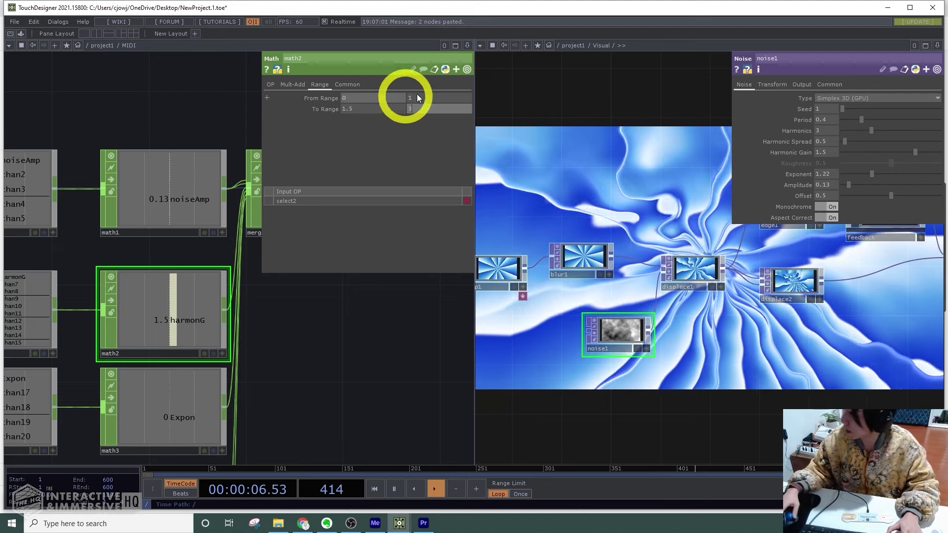
# Try the Noise TOP's Harmonic Gain, leaving it at 0.99, and set the harmonG Math CHOP's upper To Range value to 2.
pyautogui.moveTo(913, 150); pyautogui.dragTo(919, 149)
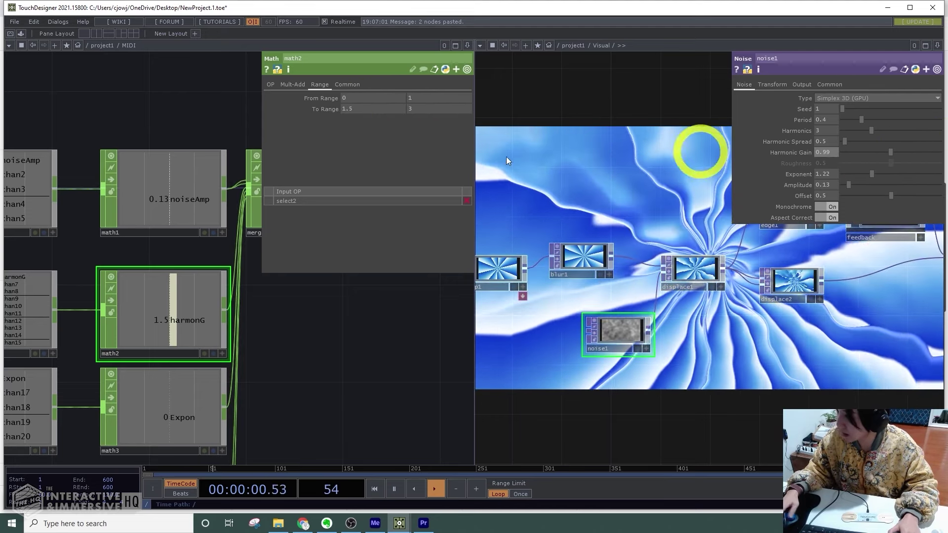
pyautogui.click(390, 106)
pyautogui.write('2')
pyautogui.press('Return')
# Set the Expon Math CHOP's To Range to 1.22 and .4, and lower the Noise TOP's Exponent to 0.51 as a test.
pyautogui.moveTo(168, 422); pyautogui.dragTo(173, 386)
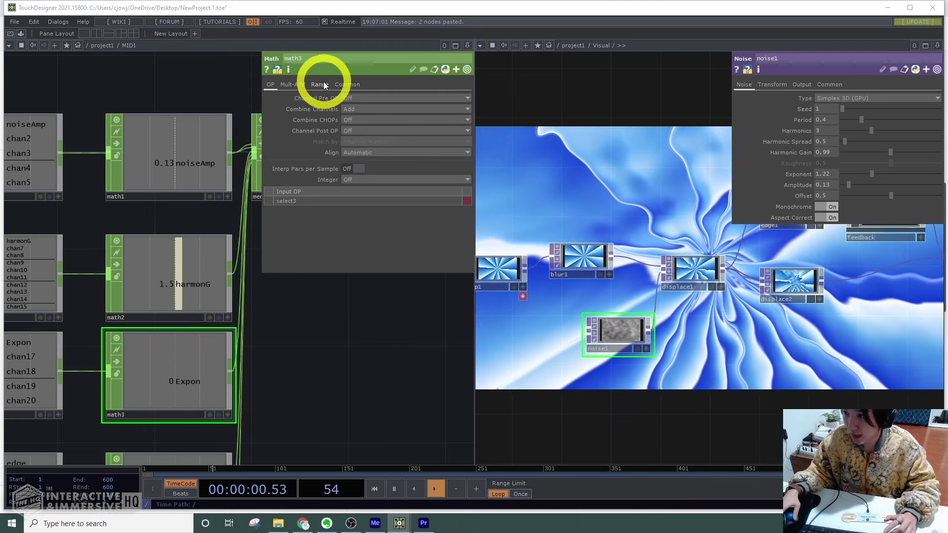
pyautogui.moveTo(321, 109); pyautogui.dragTo(372, 109)
pyautogui.press('Tab')
pyautogui.write('.4')
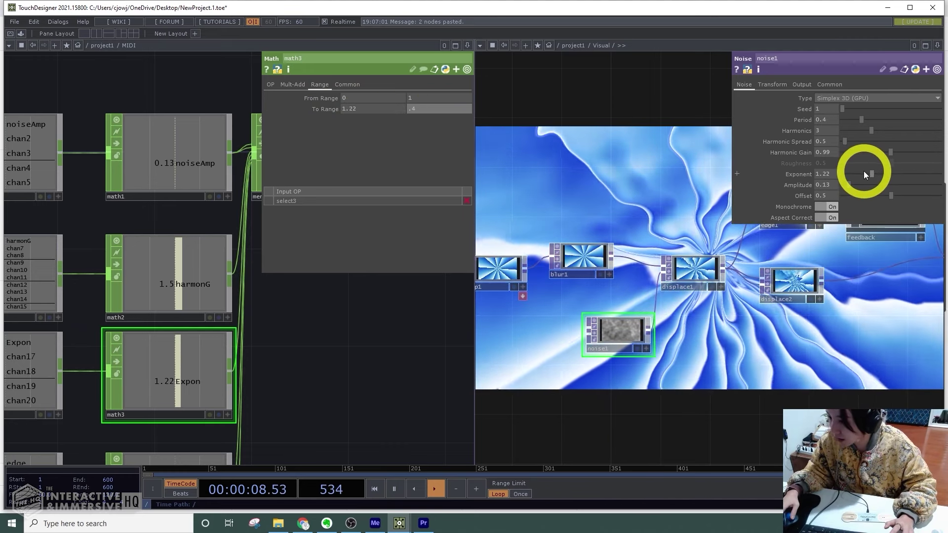
pyautogui.moveTo(877, 173); pyautogui.dragTo(855, 168)
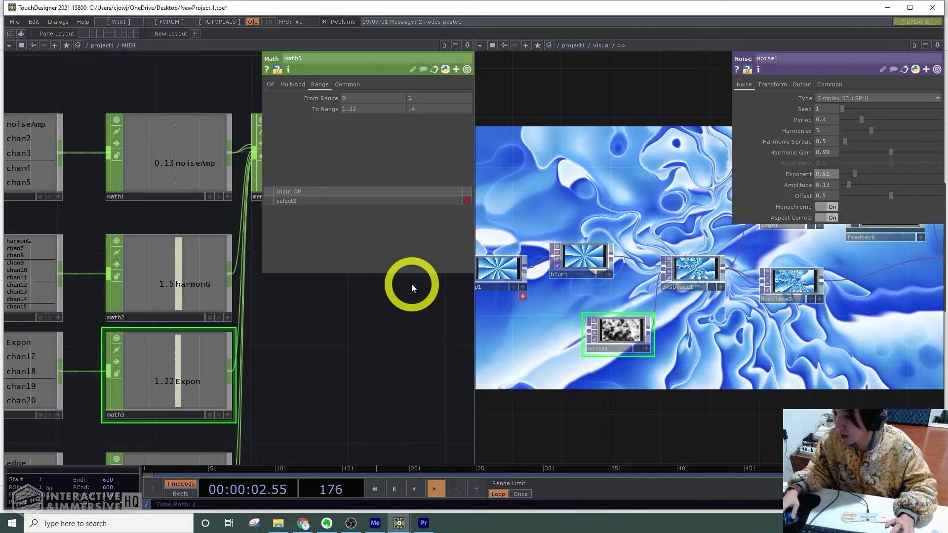
pyautogui.moveTo(373, 303); pyautogui.dragTo(379, 148)
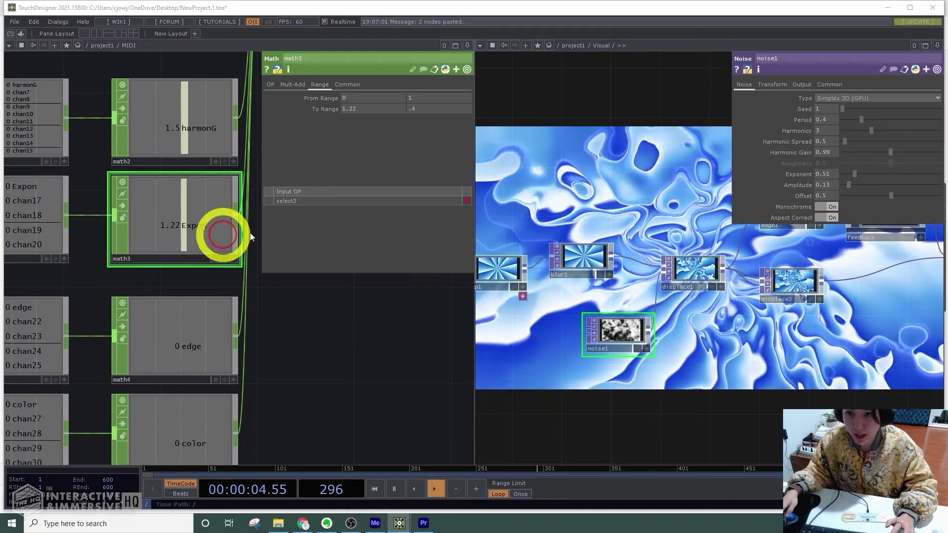
# Try the Edge TOP's Strength at 0.81 and set the edge Math CHOP's upper To Range value to 3.
pyautogui.click(200, 318)
pyautogui.click(319, 85)
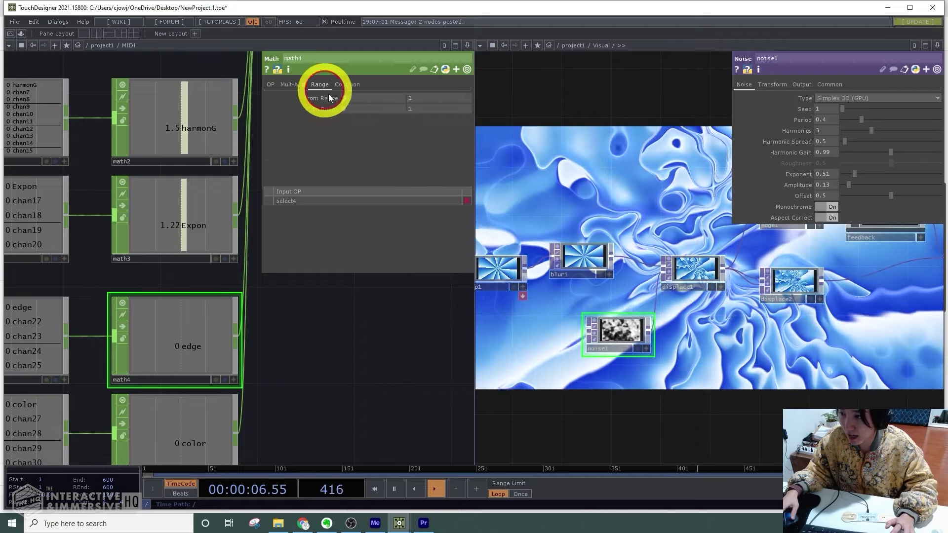
pyautogui.scroll(-3, 665, 182)
pyautogui.scroll(5, 665, 183)
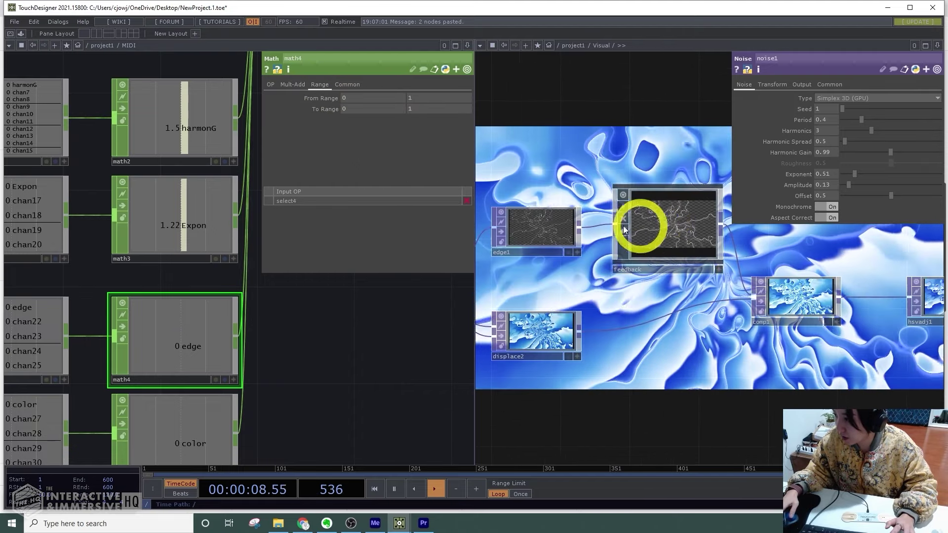
pyautogui.click(561, 213)
pyautogui.moveTo(849, 115); pyautogui.dragTo(844, 119)
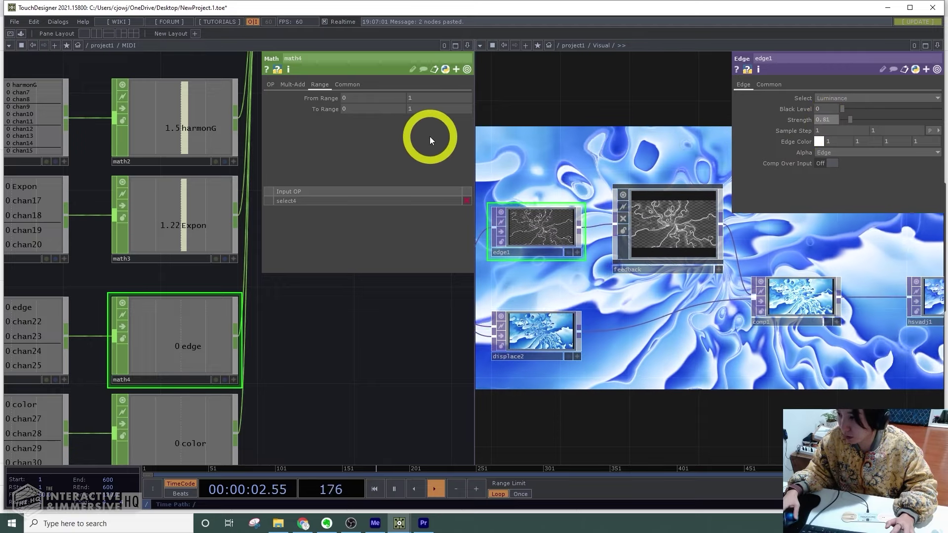
pyautogui.write('3')
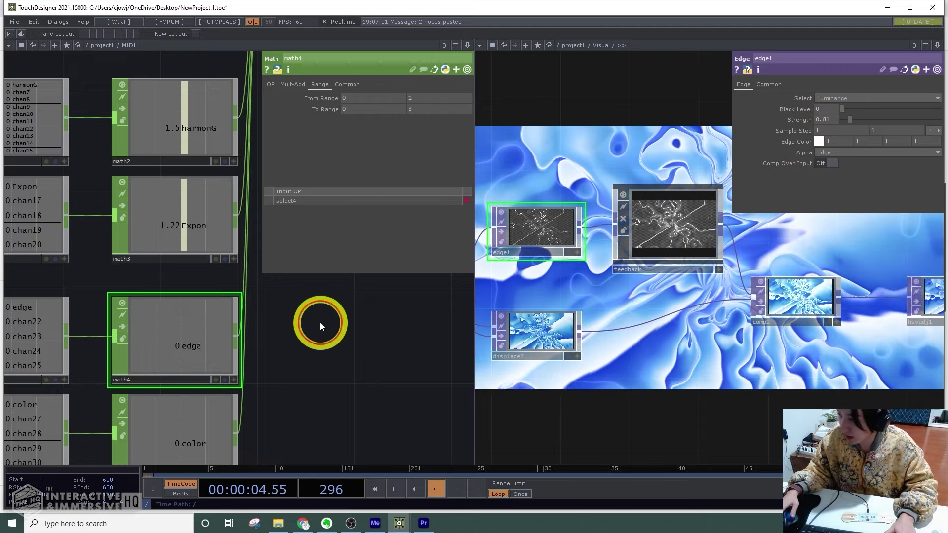
# Try a Hue Offset of 58 on the HSV Adjust TOP and set the color Math CHOP's upper To Range value to 100.
pyautogui.moveTo(320, 322); pyautogui.dragTo(326, 168)
pyautogui.click(209, 298)
pyautogui.moveTo(917, 330); pyautogui.dragTo(693, 343)
pyautogui.click(719, 326)
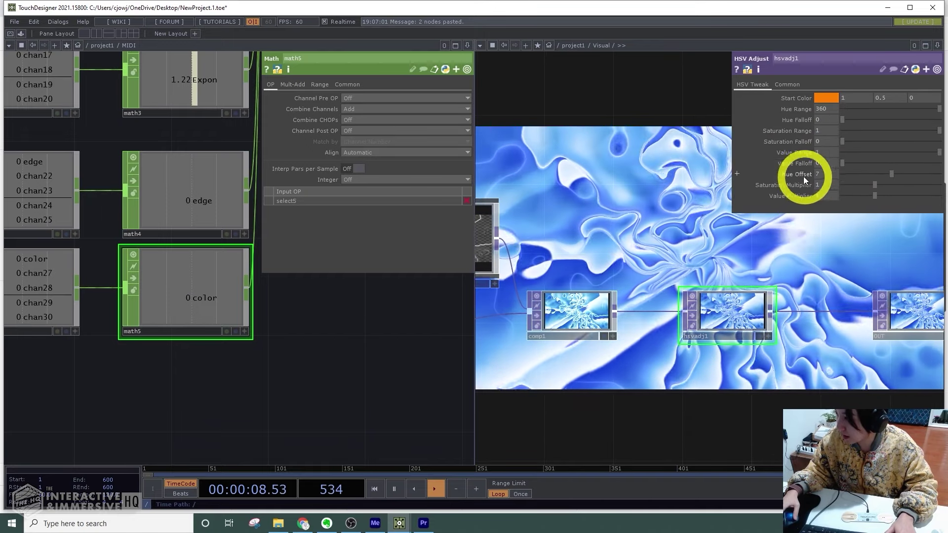
pyautogui.moveTo(891, 173)
pyautogui.mouseDown()
pyautogui.moveTo(907, 174)
pyautogui.moveTo(896, 172)
pyautogui.mouseUp()
pyautogui.click(235, 267)
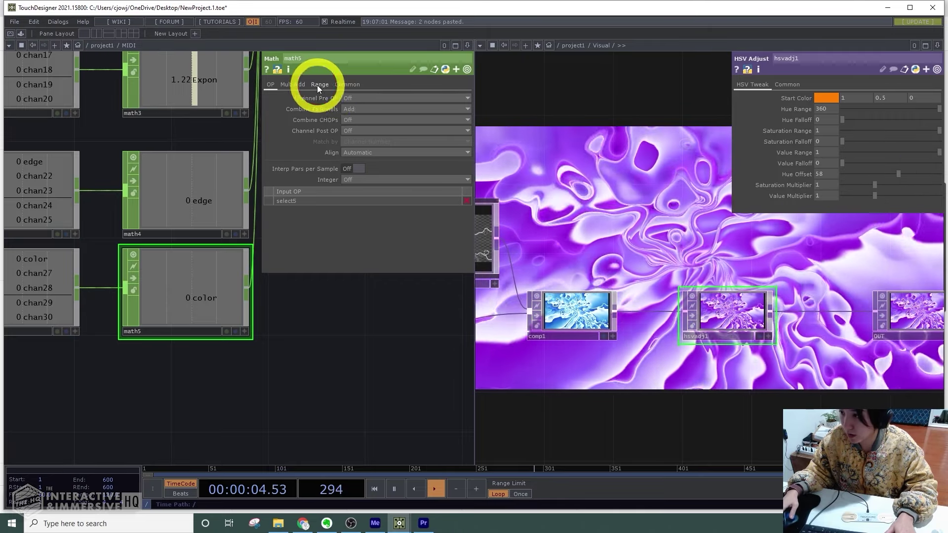
pyautogui.click(319, 84)
pyautogui.click(415, 109)
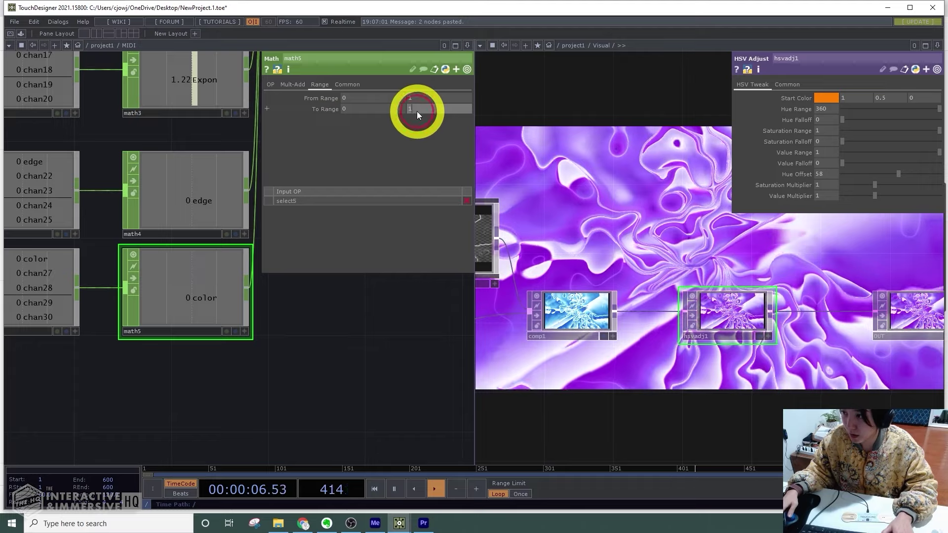
pyautogui.write('100')
# Export the color channel from the MIDI network's OUT CHOP to the HSV Adjust TOP's Hue Offset.
pyautogui.scroll(-5, 324, 319)
pyautogui.moveTo(324, 322); pyautogui.dragTo(186, 377)
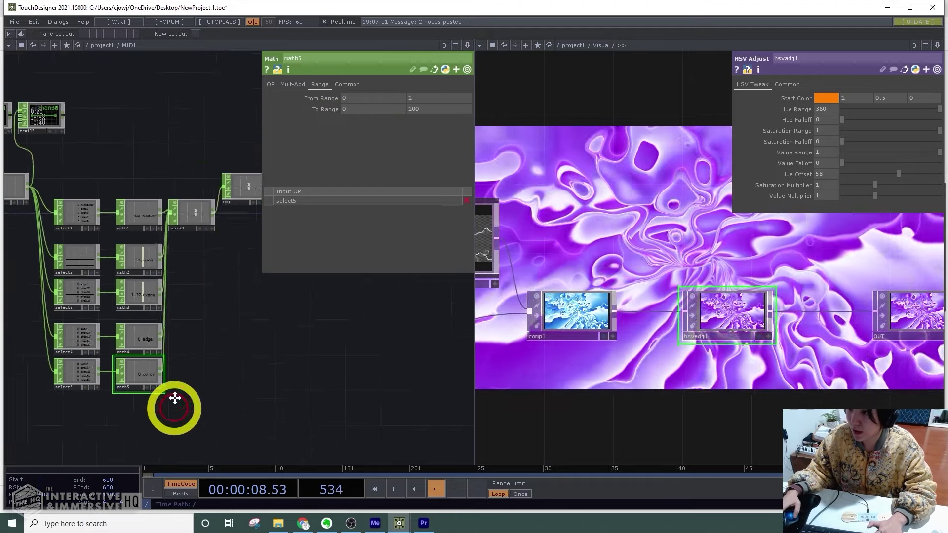
pyautogui.scroll(5, 226, 223)
pyautogui.moveTo(226, 223); pyautogui.dragTo(188, 347)
pyautogui.scroll(3, 241, 285)
pyautogui.moveTo(217, 266); pyautogui.dragTo(252, 333)
pyautogui.click(279, 405)
pyautogui.moveTo(222, 392); pyautogui.dragTo(822, 174)
pyautogui.click(788, 178)
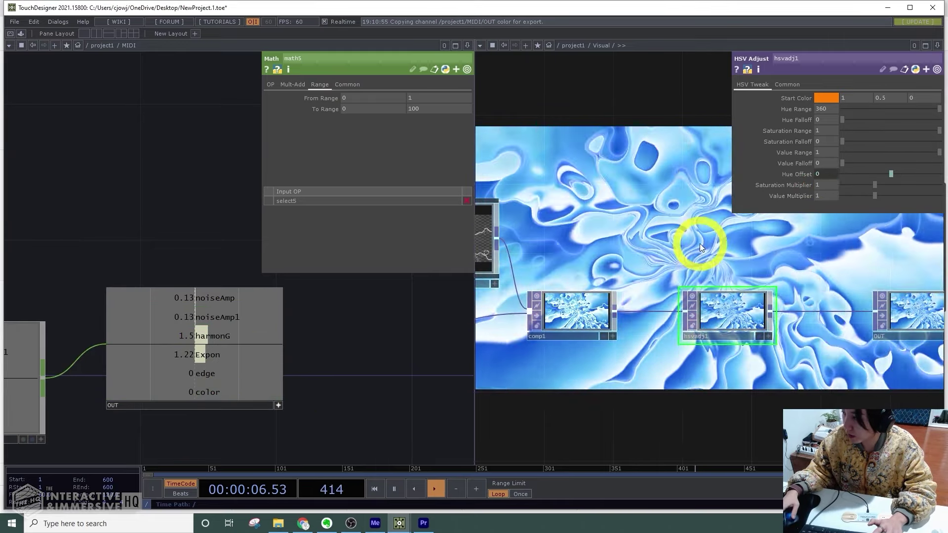
# Export the edge channel from the OUT CHOP to the Edge TOP's Strength.
pyautogui.scroll(-3, 679, 244)
pyautogui.moveTo(552, 364); pyautogui.dragTo(700, 317)
pyautogui.moveTo(591, 390); pyautogui.dragTo(605, 416)
pyautogui.click(568, 239)
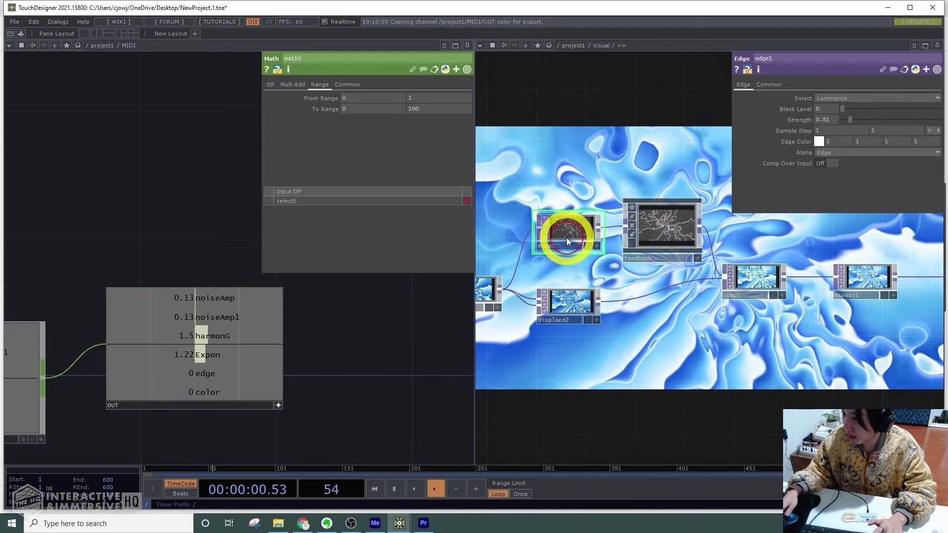
pyautogui.moveTo(193, 373); pyautogui.dragTo(829, 119)
# Select the Noise TOP for mapping and disconnect the duplicate noiseAmp wire between math1 and the Merge CHOP.
pyautogui.scroll(-3, 695, 282)
pyautogui.moveTo(530, 374); pyautogui.dragTo(673, 340)
pyautogui.scroll(5, 692, 351)
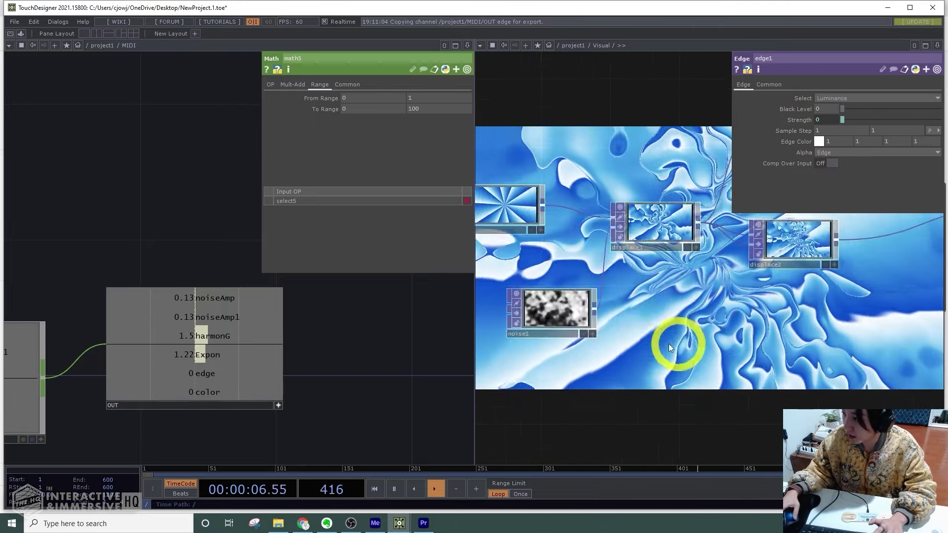
pyautogui.click(577, 307)
pyautogui.scroll(-4, 325, 313)
pyautogui.moveTo(186, 276); pyautogui.dragTo(404, 275)
pyautogui.click(228, 374)
pyautogui.scroll(2, 247, 358)
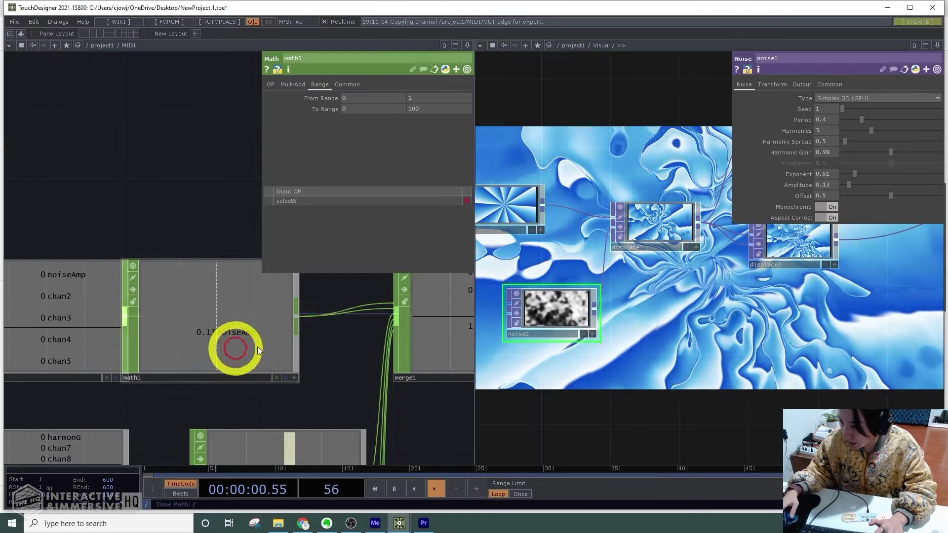
pyautogui.scroll(3, 352, 322)
pyautogui.moveTo(353, 322); pyautogui.dragTo(247, 371)
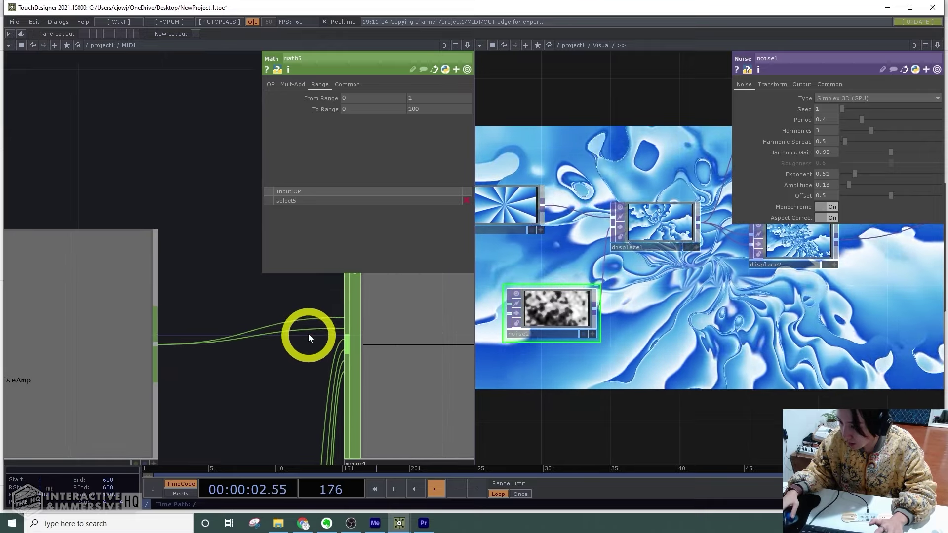
pyautogui.rightClick(311, 327)
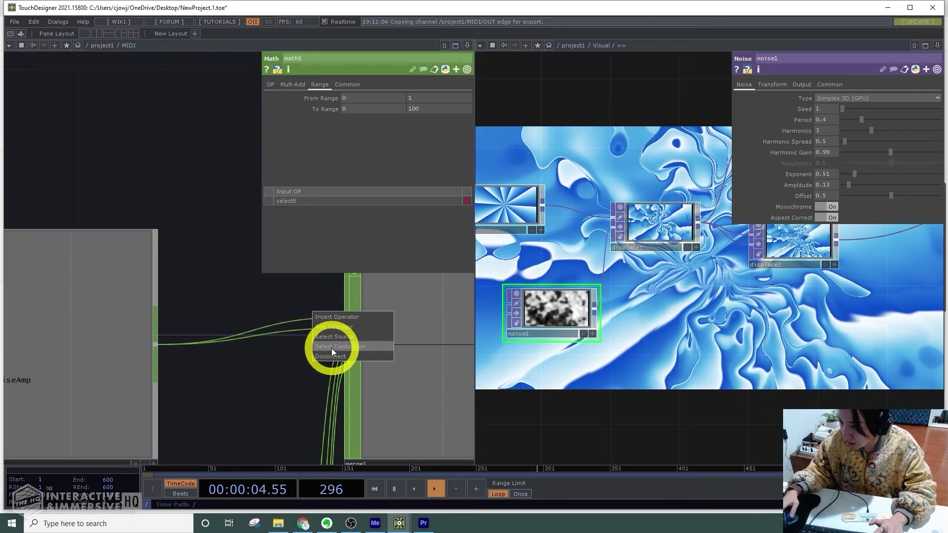
# Export the noiseAmp, harmonG and Expon channels from the OUT CHOP to the Noise TOP's Amplitude, Harmonic Gain and Exponent.
pyautogui.scroll(-4, 331, 357)
pyautogui.moveTo(420, 427); pyautogui.dragTo(180, 417)
pyautogui.moveTo(255, 296); pyautogui.dragTo(834, 176)
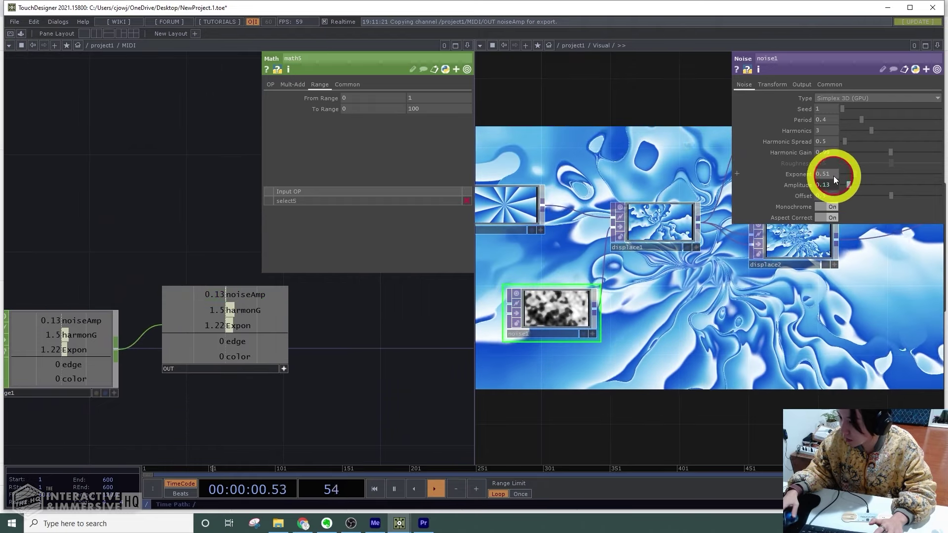
pyautogui.moveTo(257, 309); pyautogui.dragTo(834, 147)
pyautogui.click(834, 147)
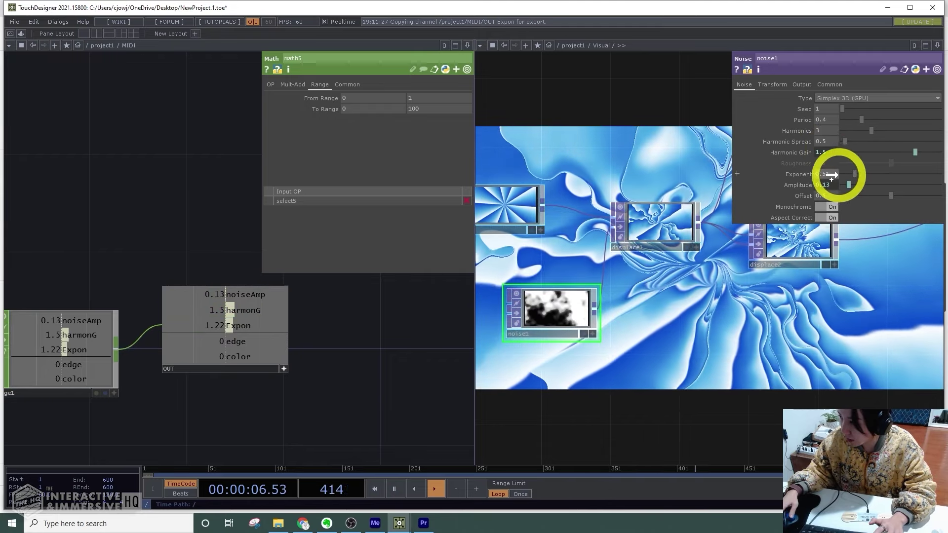
pyautogui.moveTo(829, 176); pyautogui.dragTo(831, 173)
pyautogui.click(832, 170)
pyautogui.scroll(-3, 762, 324)
pyautogui.moveTo(751, 325); pyautogui.dragTo(734, 327)
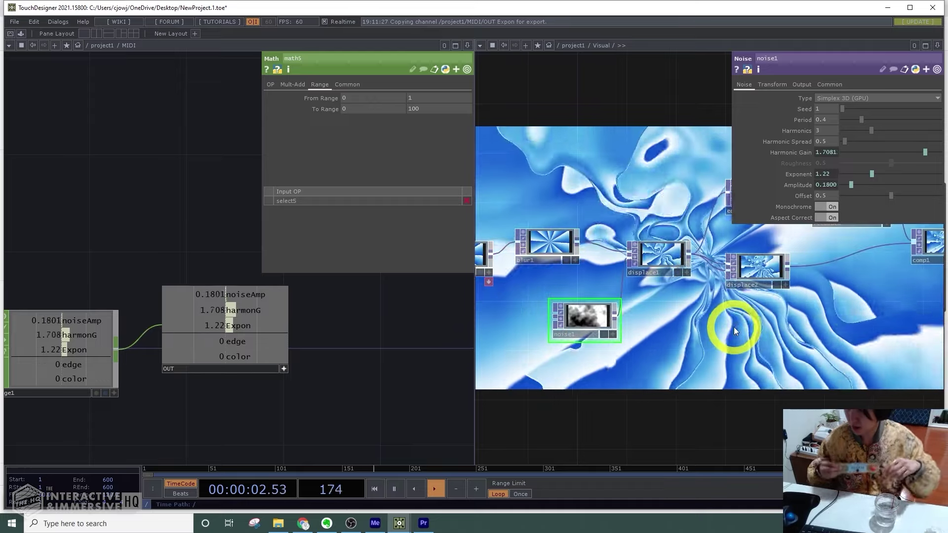
# Extend the color Select CHOP's Channel Names to chan[26-38].
pyautogui.scroll(-5, 318, 373)
pyautogui.moveTo(347, 362); pyautogui.dragTo(449, 267)
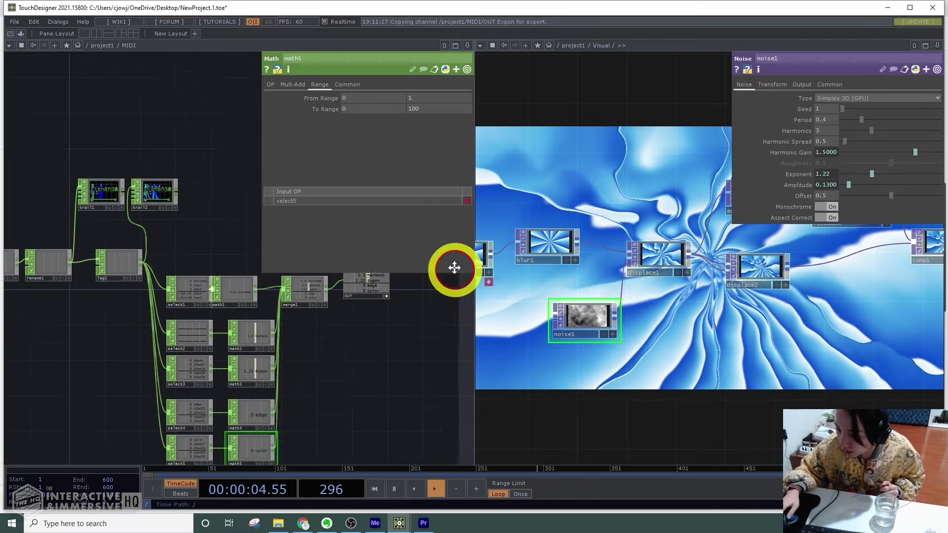
pyautogui.scroll(5, 339, 387)
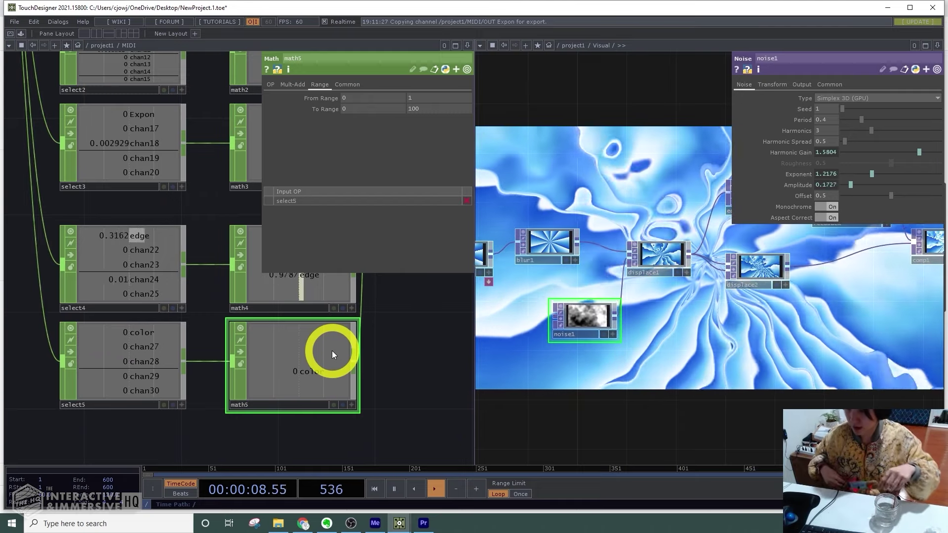
pyautogui.click(127, 362)
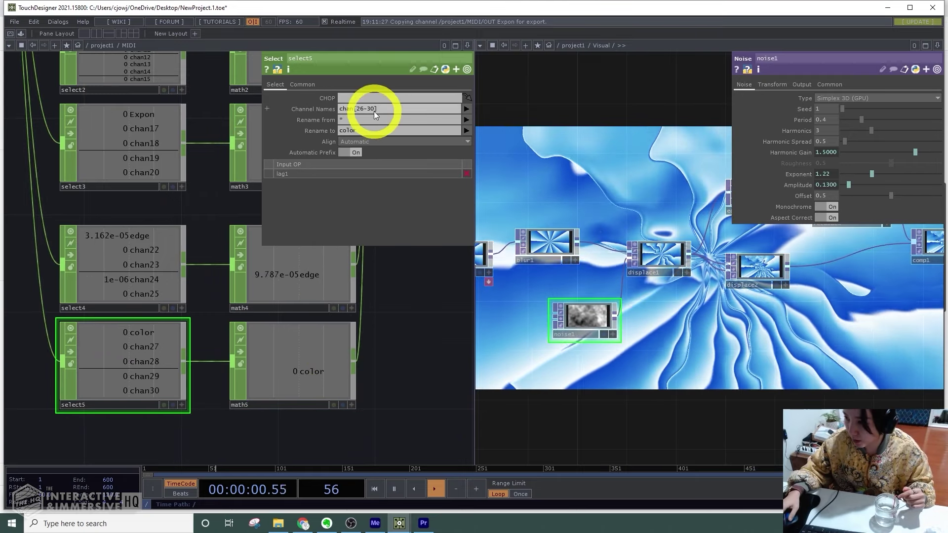
pyautogui.click(375, 112)
pyautogui.press('BackSpace')
pyautogui.write('8')
pyautogui.press('Return')
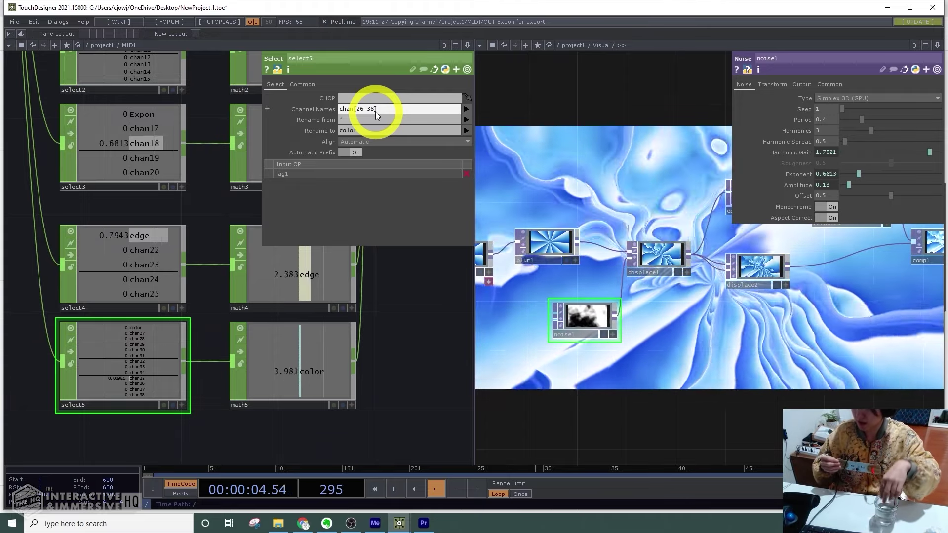
pyautogui.press('Return')
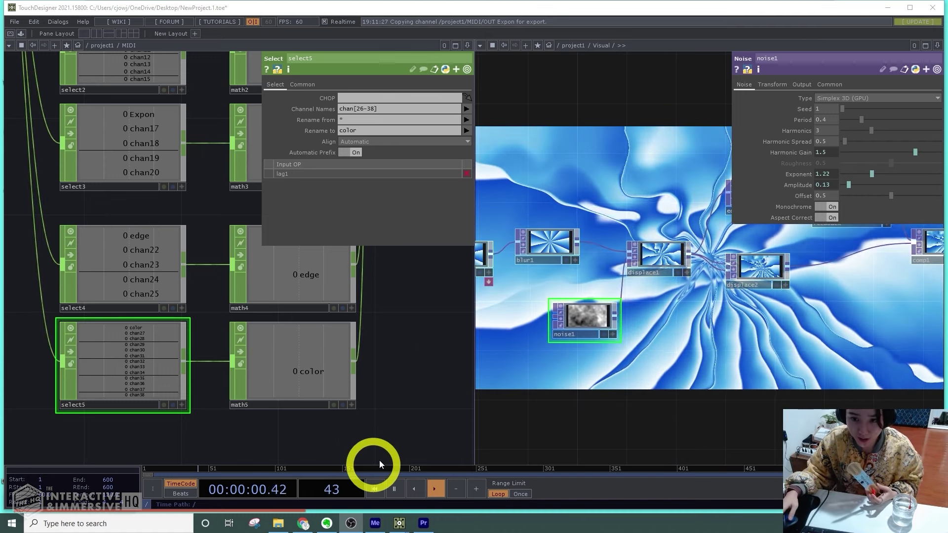
# Switch to Chrome to view the MIDI Controller Playtron product page on the Playtronica shop.
pyautogui.click(305, 520)
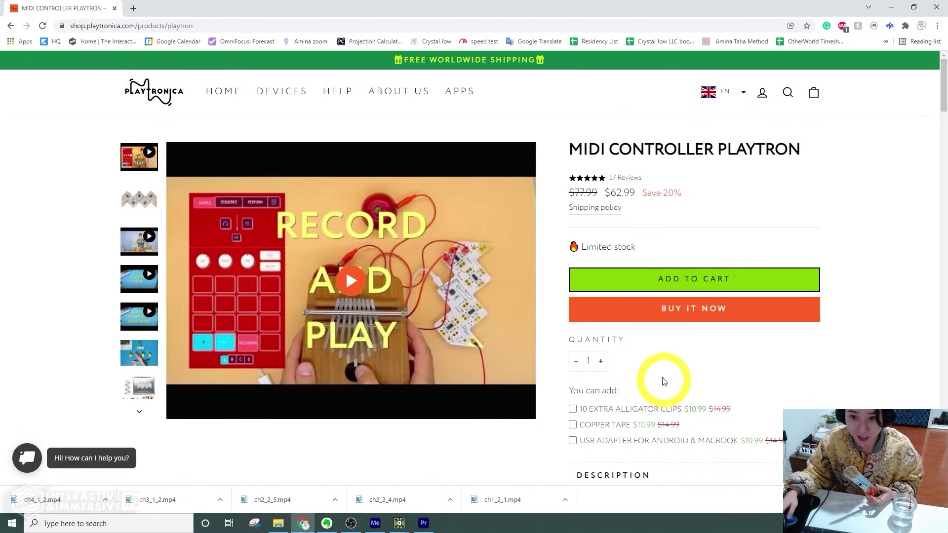